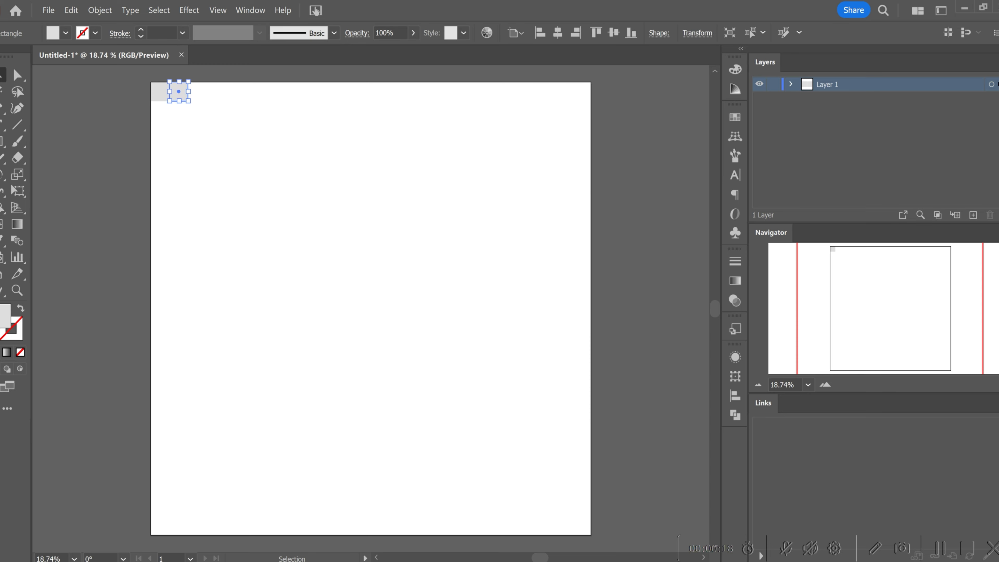
Step: Select both small squares and repeat the duplication to fill the artboard's top row with alternating squares
key(v)
shift+click(161, 94)
key(ctrl+d)
key(ctrl+d)
key(ctrl+d)
key(ctrl+d)
key(ctrl+d)
key(ctrl+d)
key(ctrl+d)
key(ctrl+d)
key(ctrl+d)
key(ctrl+d)
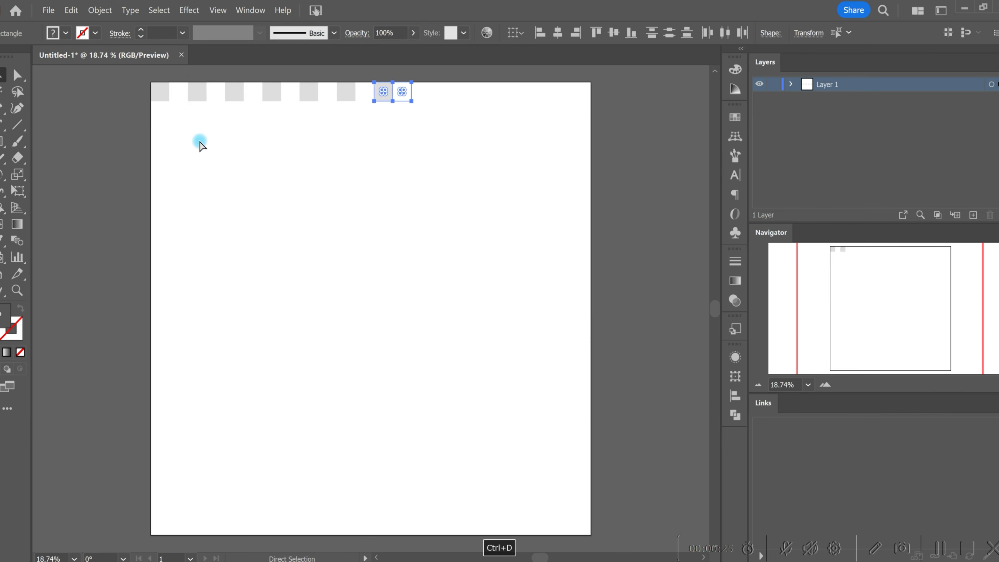
Step: Copy the row of squares directly beneath itself, offset by one square, and delete the surplus square beyond the artboard edge
drag(419, 94, 401, 113)
click(140, 151)
drag(142, 111, 582, 110)
drag(600, 153, 144, 66)
click(142, 207)
key(Delete)
Step: Copy the two offset rows downward and repeat the duplication until the checkerboard covers the artboard
scroll(142, 207, down, 3)
drag(141, 152, 577, 90)
key(ctrl+minus)
drag(509, 105, 504, 138)
key(ctrl+d)
key(ctrl+d)
key(ctrl+d)
key(ctrl+d)
key(ctrl+d)
key(ctrl+d)
key(ctrl+d)
key(ctrl+d)
key(ctrl+d)
key(ctrl+d)
Step: Group all the checkerboard squares and lock the group
key(ctrl+a)
key(ctrl+g)
key(ctrl+2)
Step: Draw a 2000 px square rectangle covering the artboard and fill it with dark navy 010D1E
click(3, 141)
mouse_move(194, 79)
mouse_down()
mouse_move(476, 327)
mouse_move(585, 481)
mouse_up()
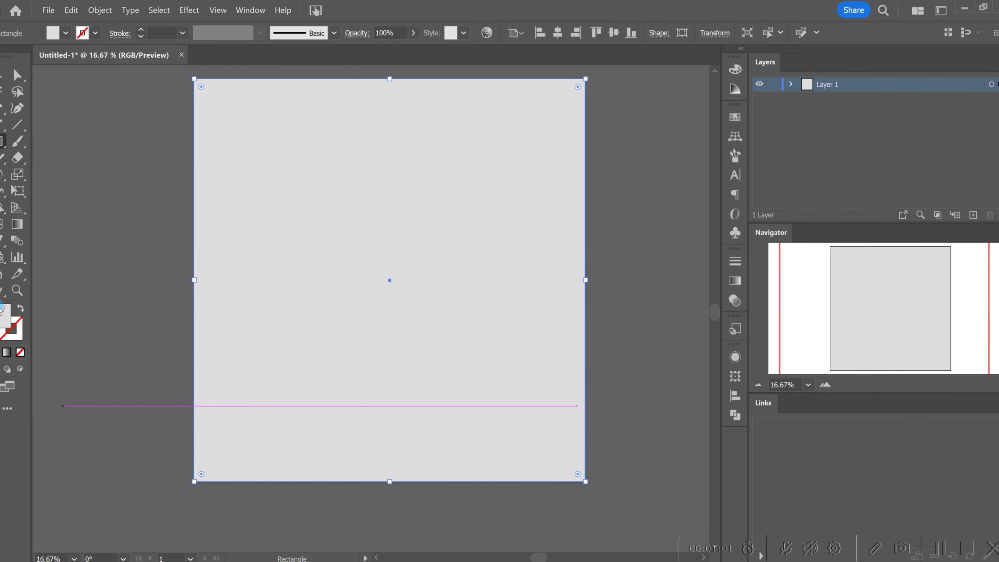
double_click(5, 314)
text(0F2A3D)
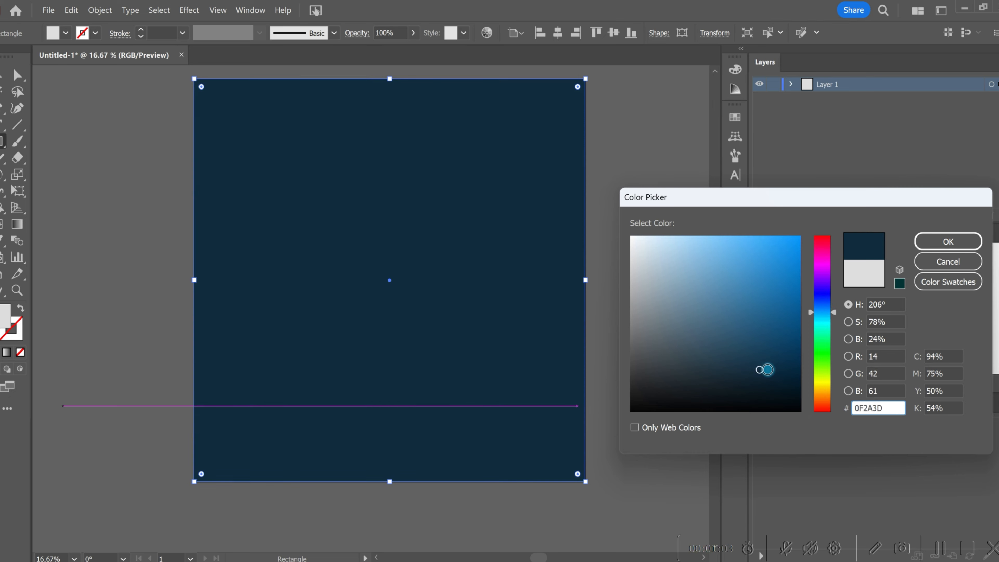
drag(777, 371, 787, 385)
drag(828, 312, 830, 306)
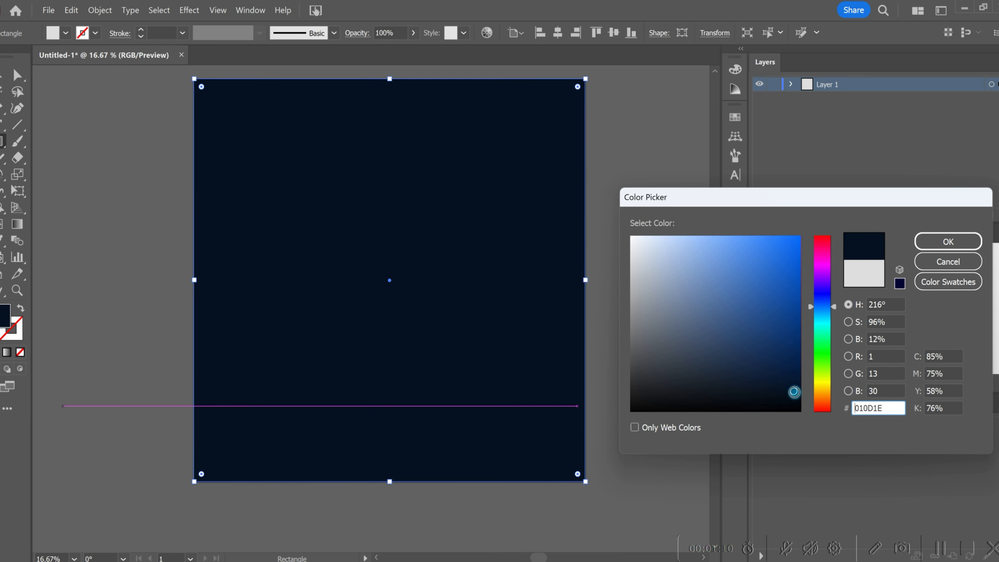
click(941, 239)
Step: Add two gradient mesh points along the navy rectangle's vertical centre, one in the upper part and one in the lower part
click(2, 225)
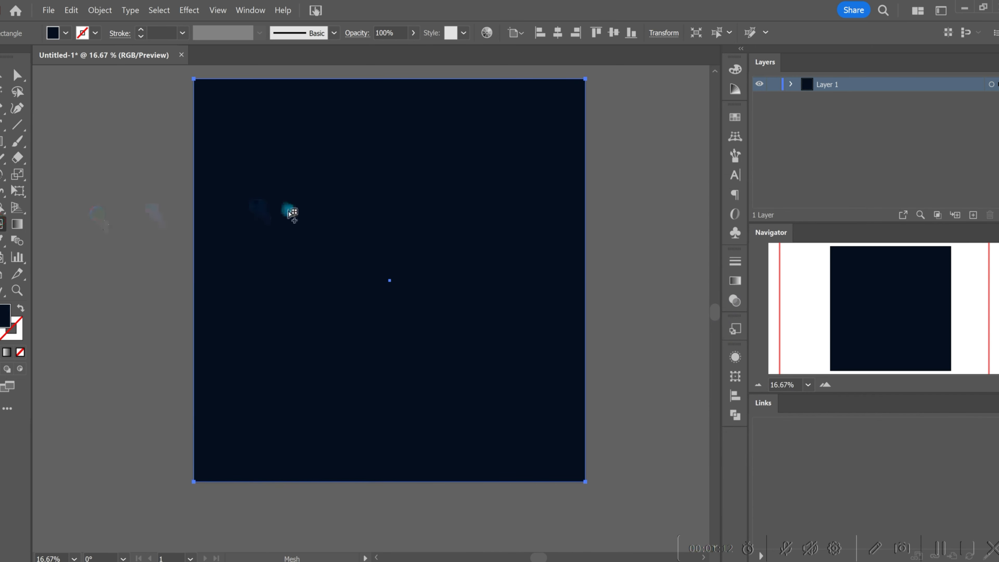
click(381, 188)
click(381, 374)
Step: Select the two inner mesh points of the navy rectangle and lower their opacity to 87%
click(16, 75)
click(384, 194)
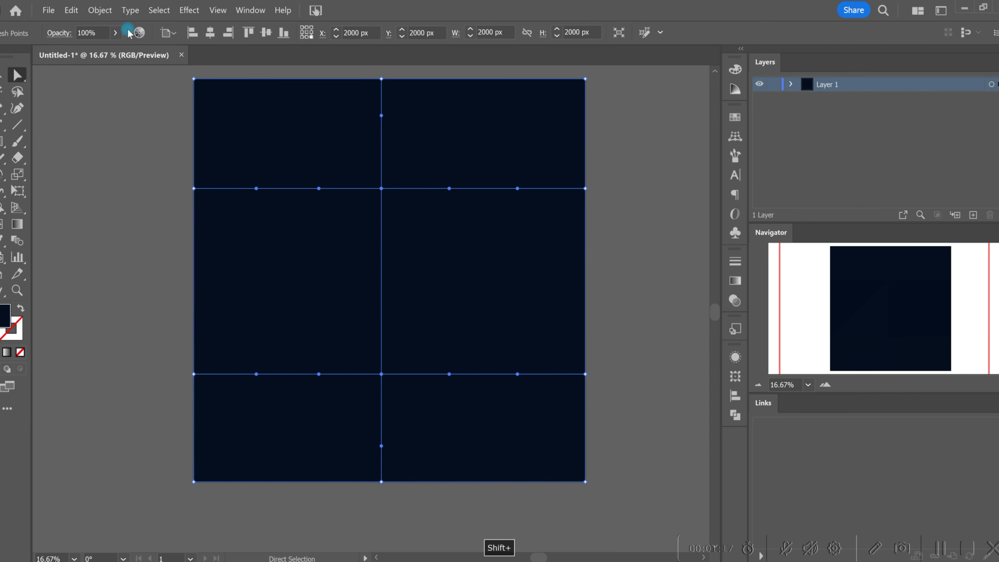
click(115, 33)
drag(113, 48, 107, 52)
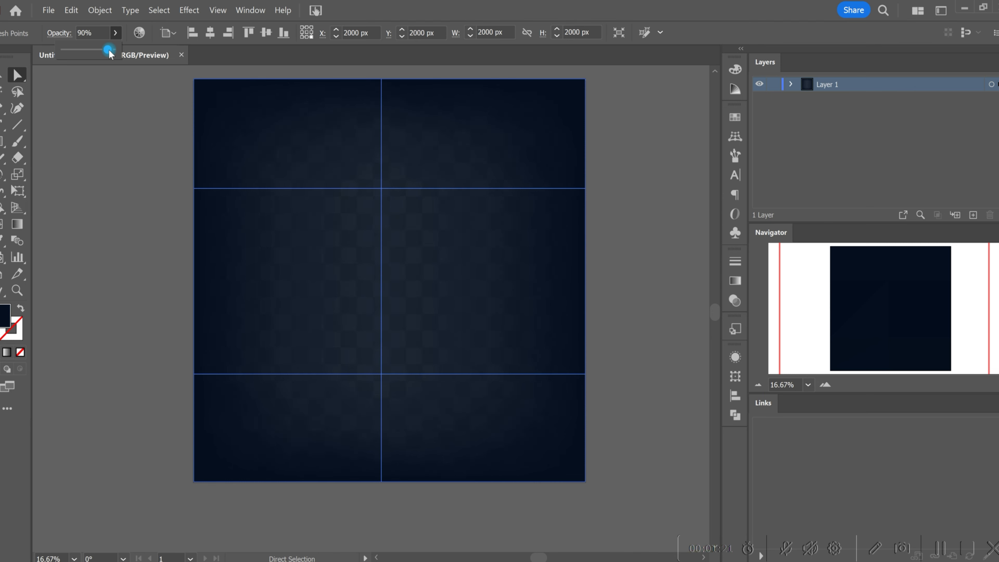
click(79, 162)
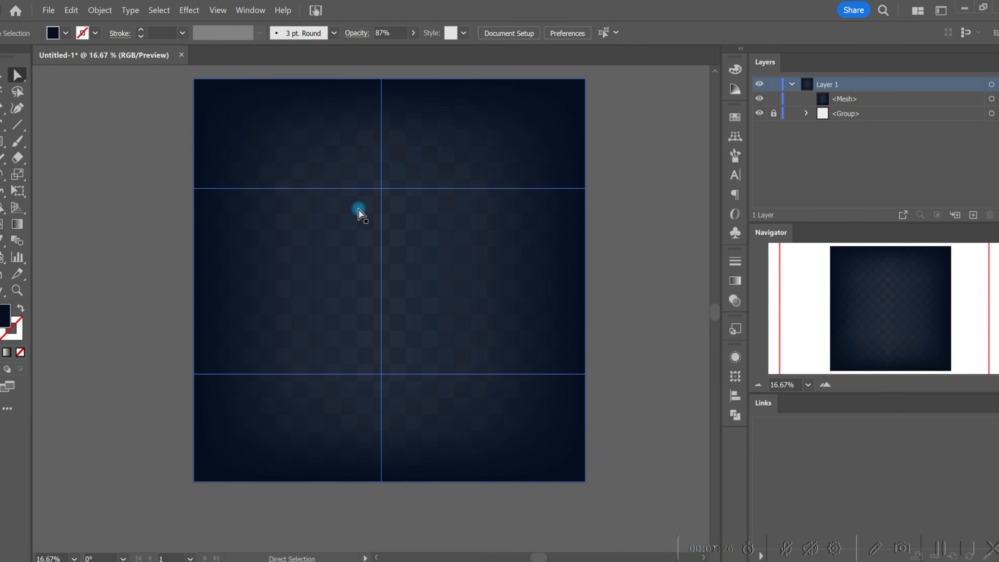
Step: Reselect the two inner mesh points, try a darker navy on them, and set their opacity to 94%
click(378, 206)
click(381, 191)
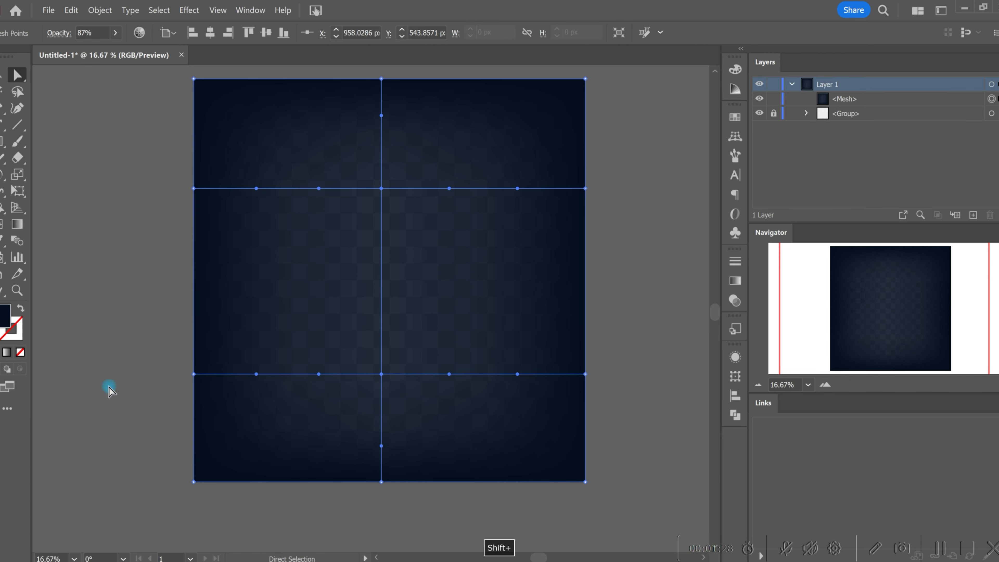
double_click(5, 318)
mouse_move(785, 367)
mouse_down()
mouse_move(717, 365)
mouse_move(722, 395)
mouse_move(782, 404)
mouse_move(797, 393)
mouse_up()
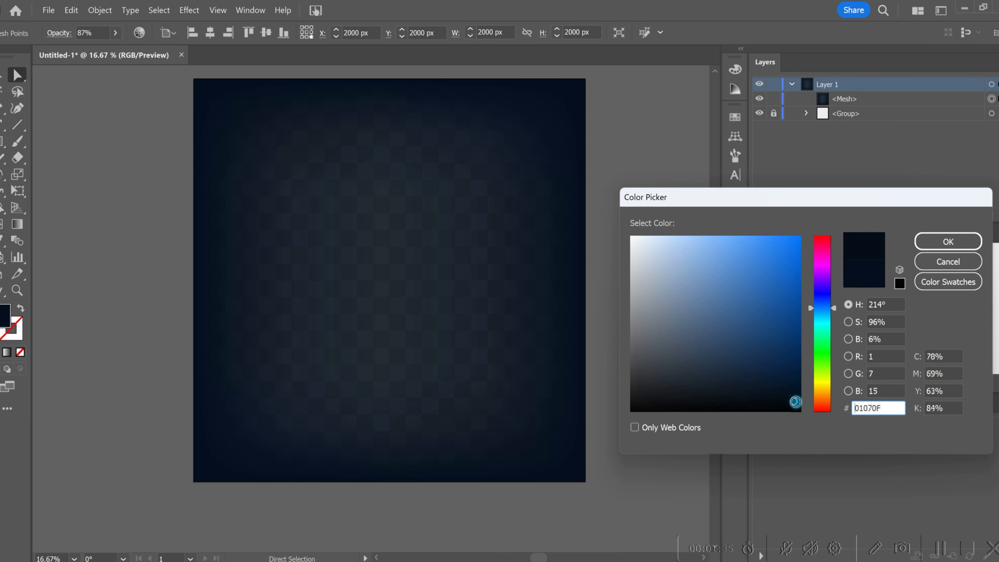
click(922, 272)
click(113, 32)
drag(103, 52, 109, 51)
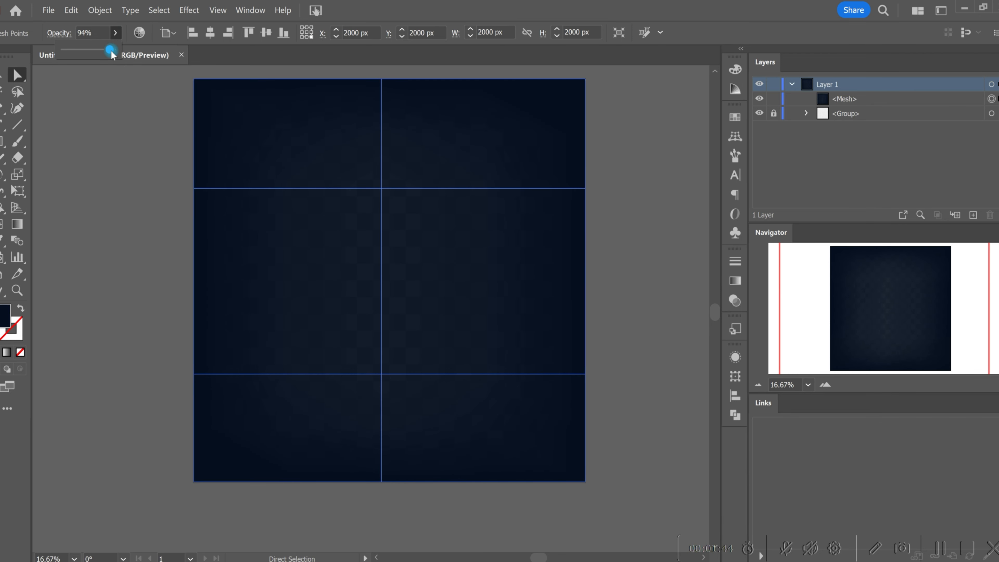
click(146, 150)
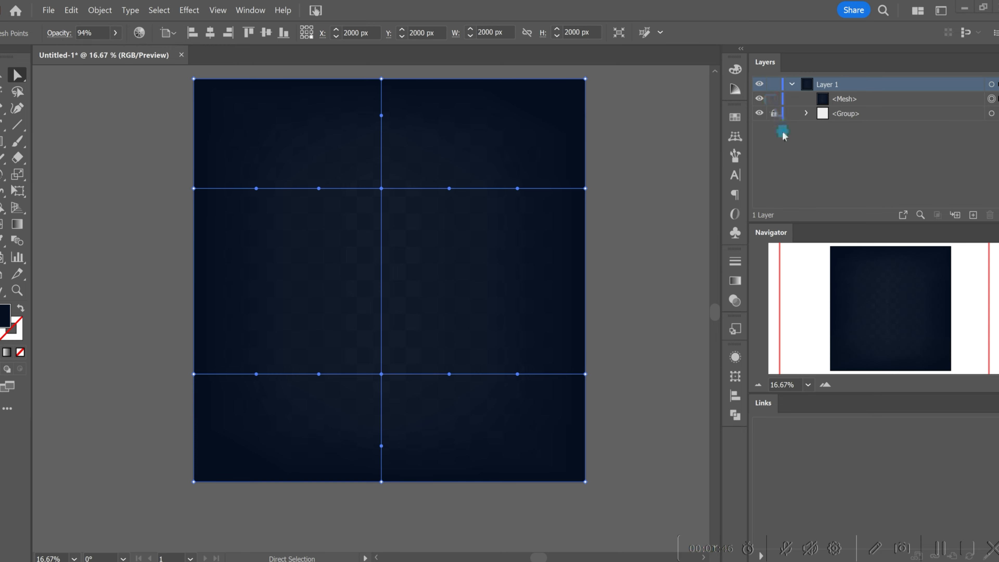
Step: Unlock the checkerboard group, group it with the navy mesh, and lock the combined background
click(840, 103)
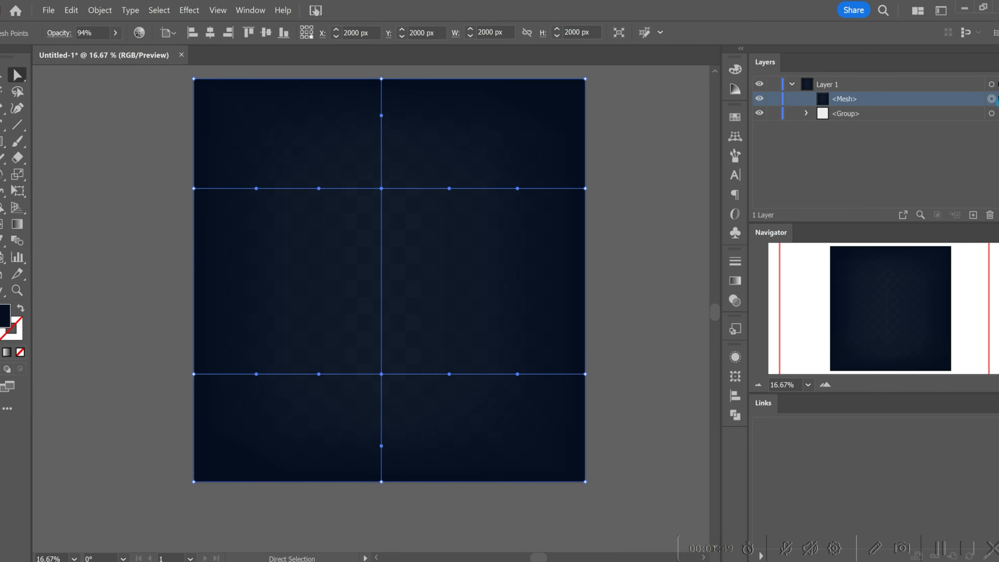
key(ctrl+a)
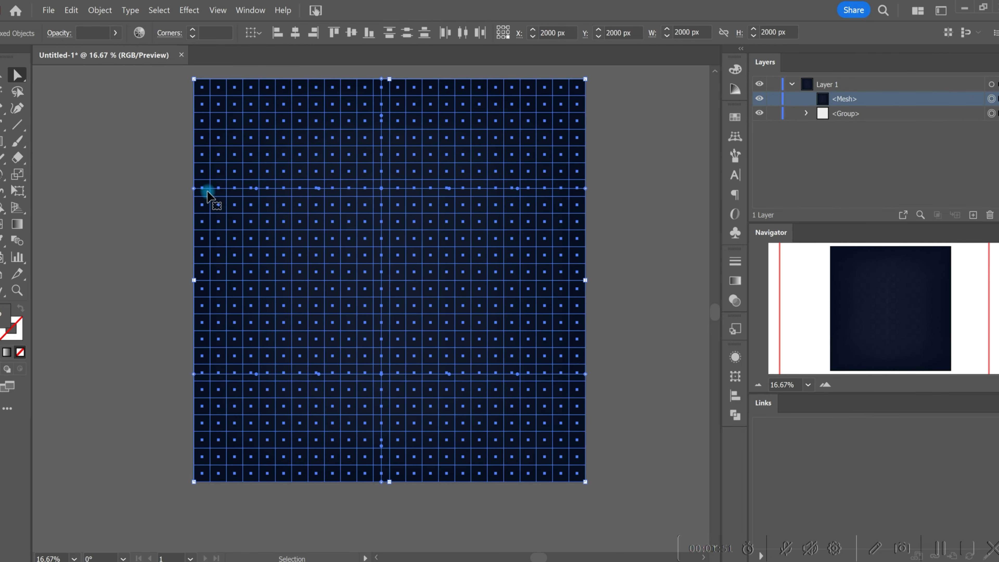
key(ctrl+g)
key(ctrl+2)
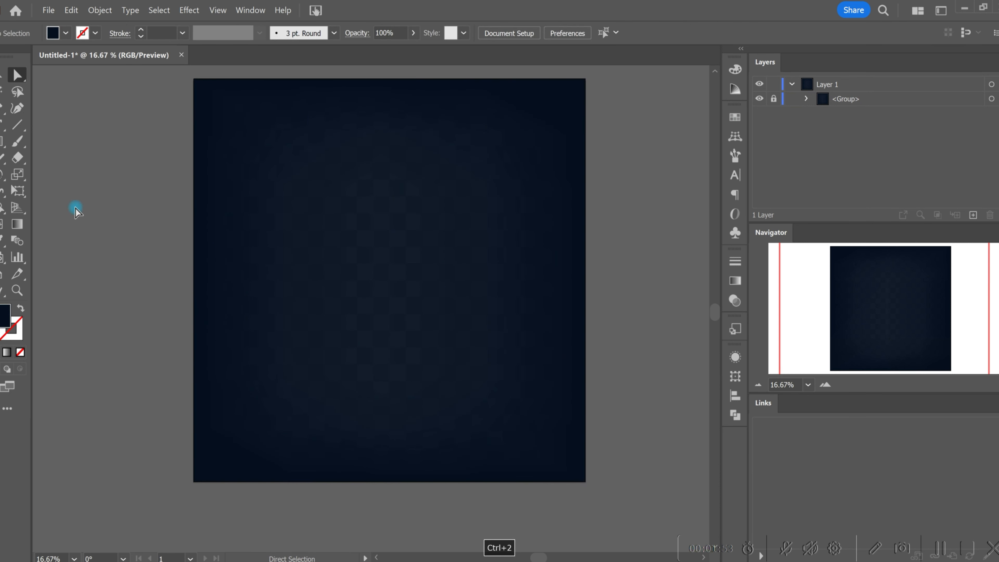
Step: Draw a large circle with the Ellipse tool and move it near the centre of the artboard
drag(2, 141, 24, 172)
drag(321, 162, 505, 402)
drag(439, 284, 397, 269)
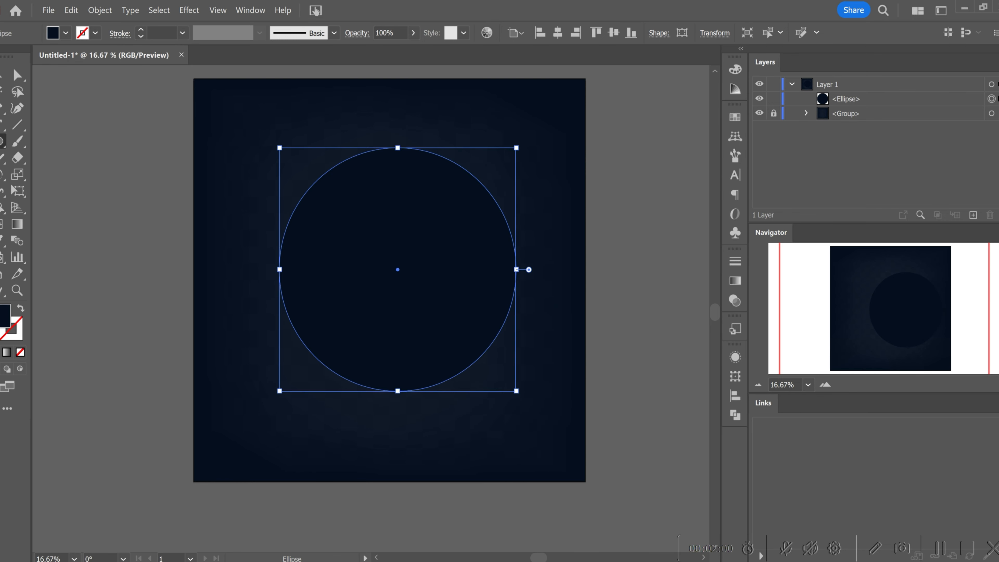
Step: Remove the circle's fill and give it a 16 pt stroke in blue 306EB7
key(slash)
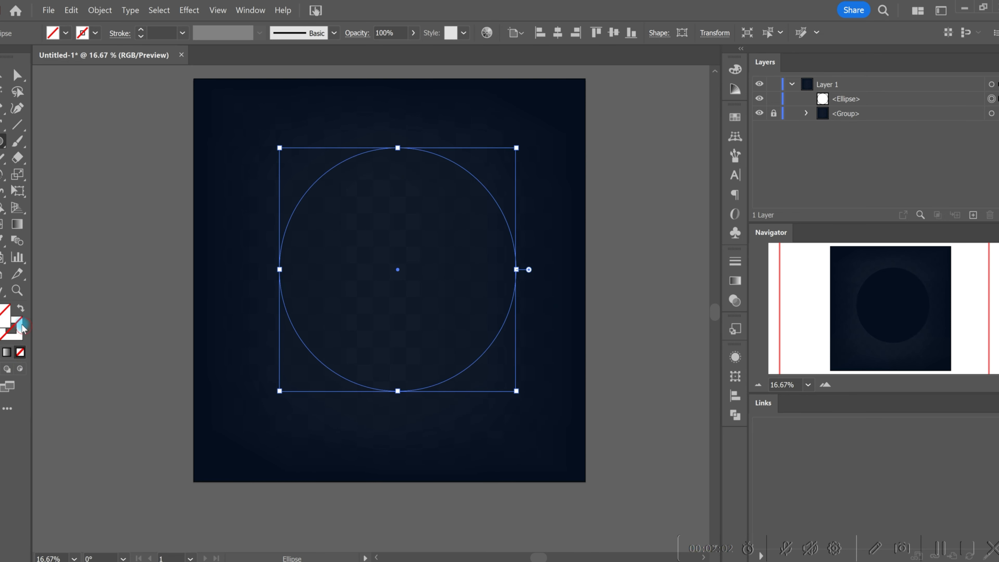
double_click(18, 322)
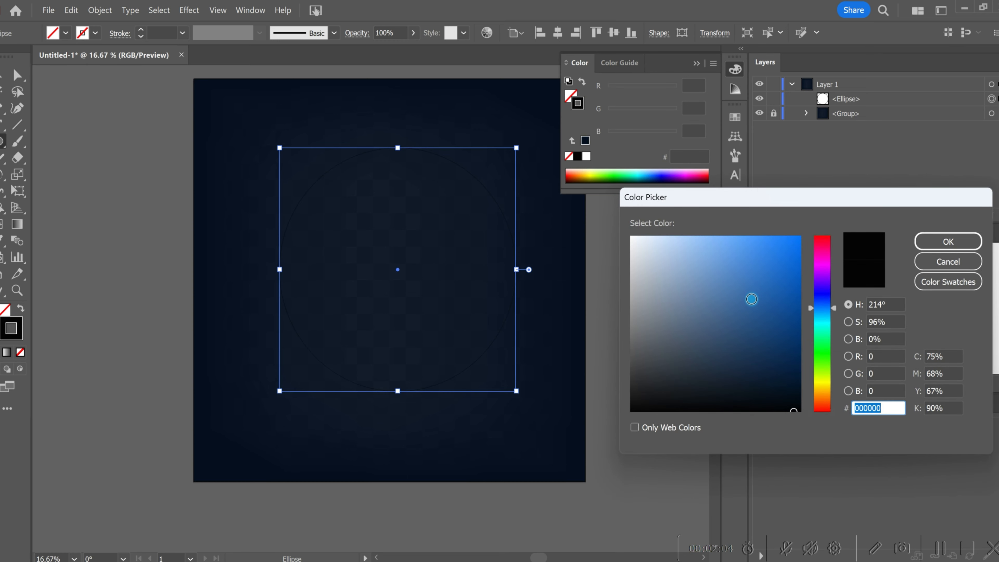
text(306EB7)
click(916, 241)
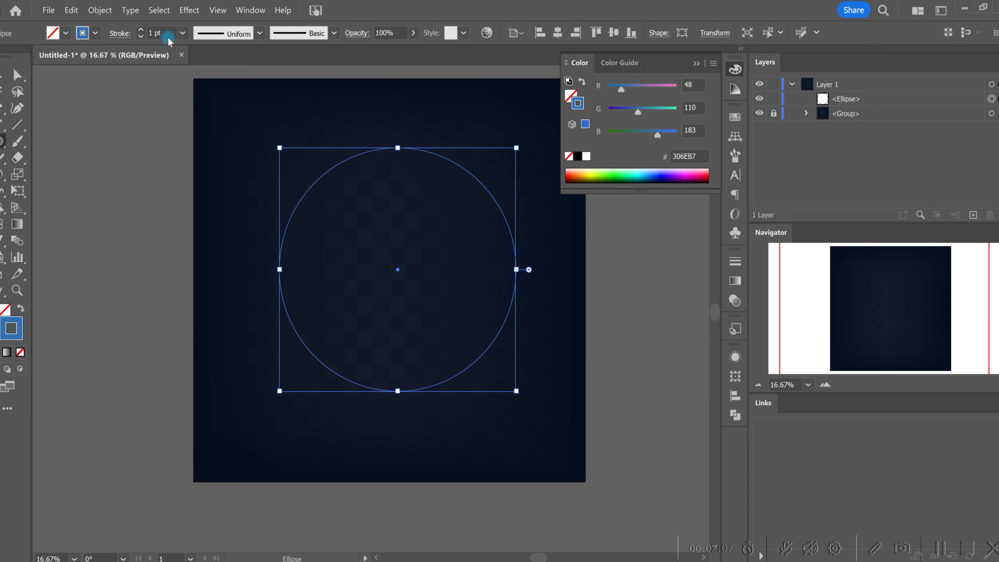
click(169, 38)
click(198, 283)
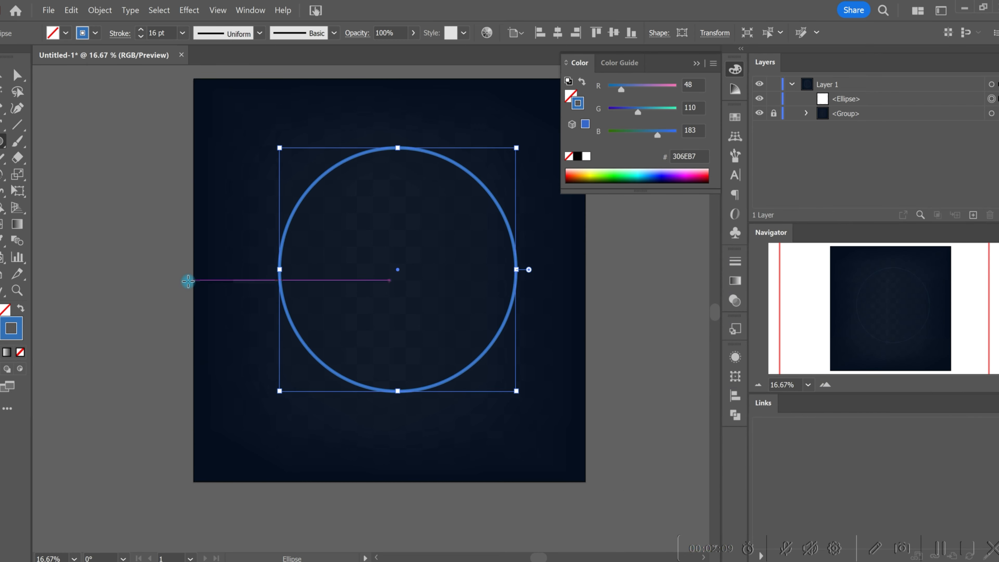
key(v)
click(94, 183)
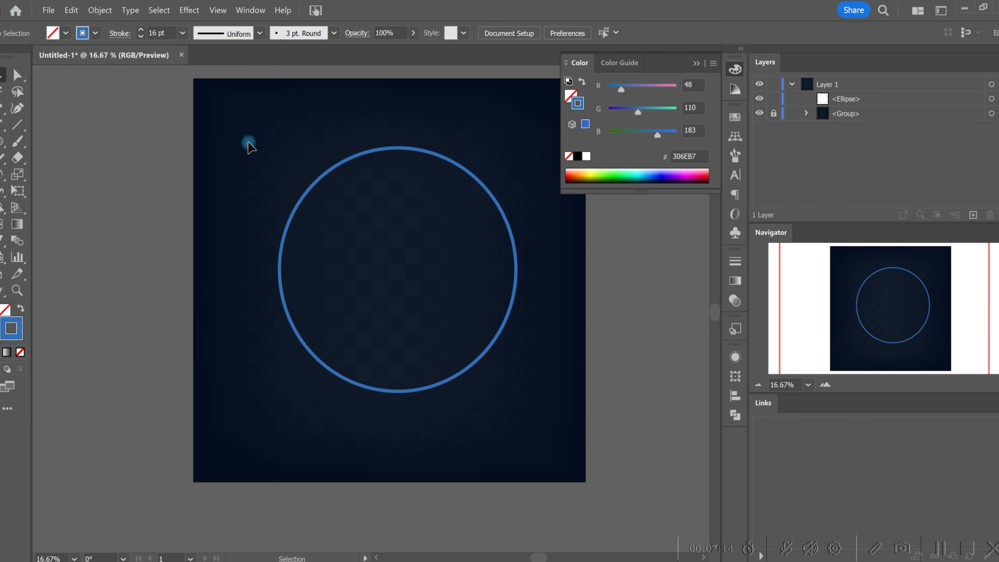
Step: Reduce the circle's stroke to 12 pt and convert it to a shape with Outline Stroke
click(341, 234)
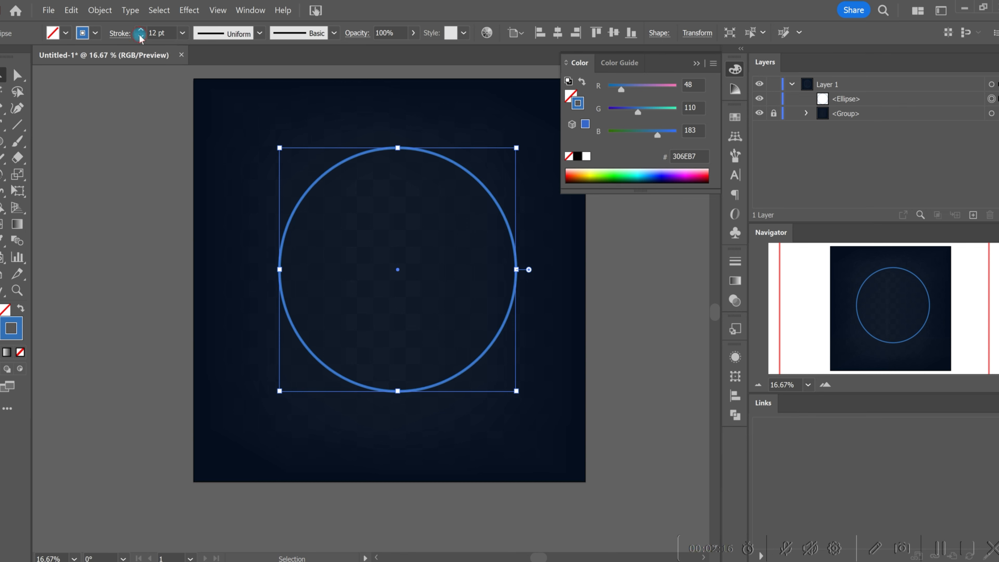
click(100, 10)
mouse_move(169, 340)
click(361, 374)
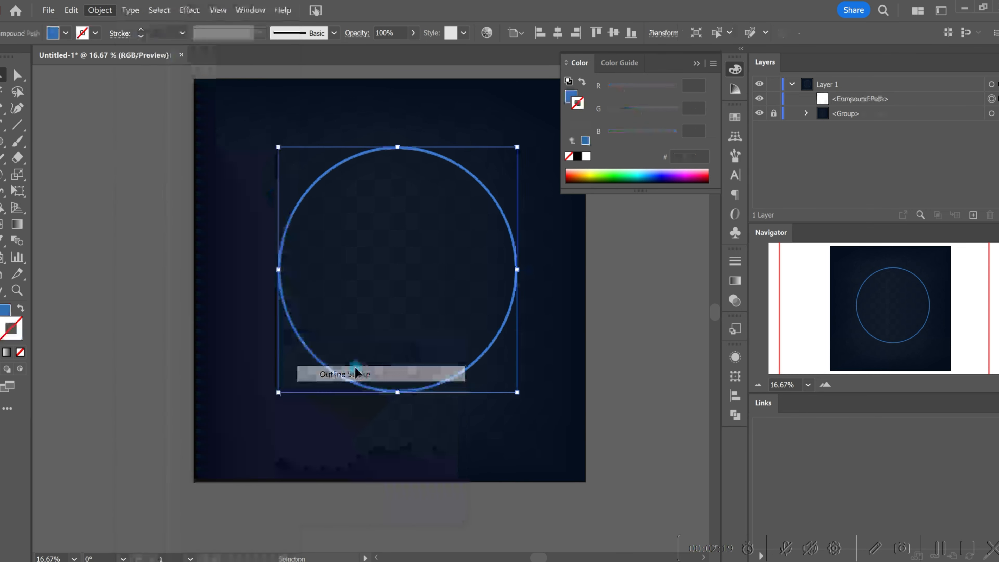
Step: Try the Overlay blending mode on the outlined blue ring
click(735, 287)
click(734, 300)
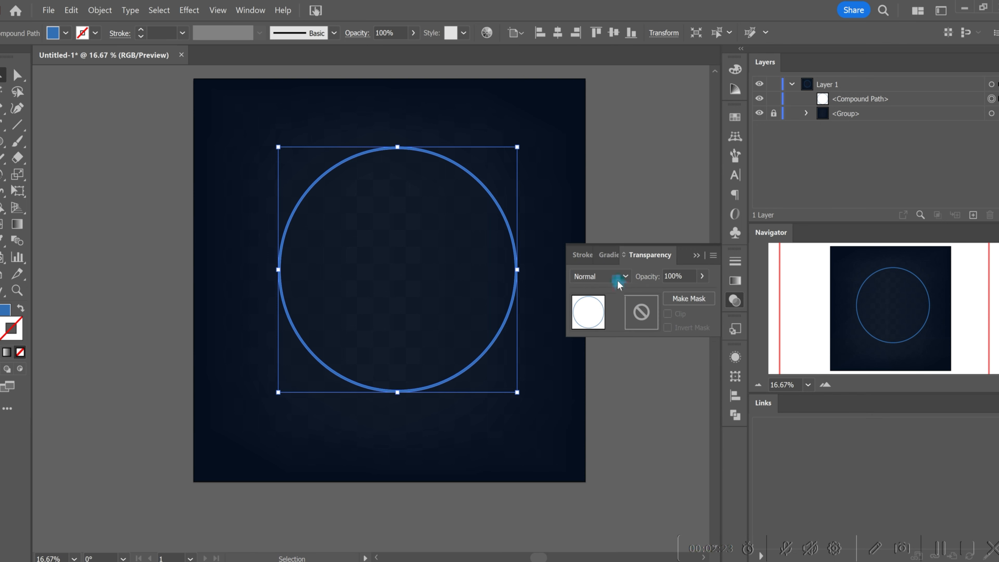
click(600, 276)
click(612, 411)
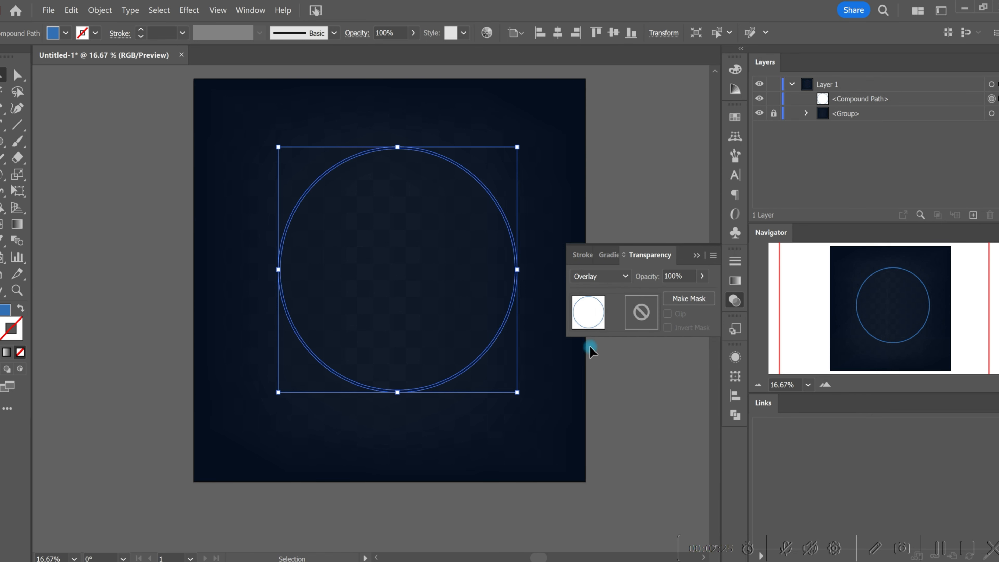
click(567, 379)
click(551, 411)
Step: Set the blue ring's blending mode to Screen and its opacity to 14%
click(600, 276)
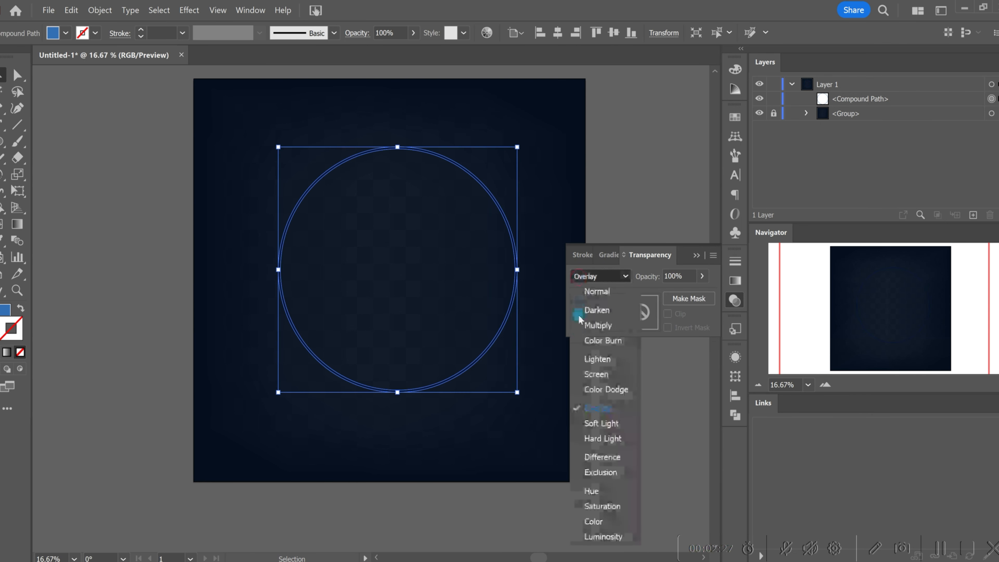
click(595, 372)
click(609, 400)
click(472, 360)
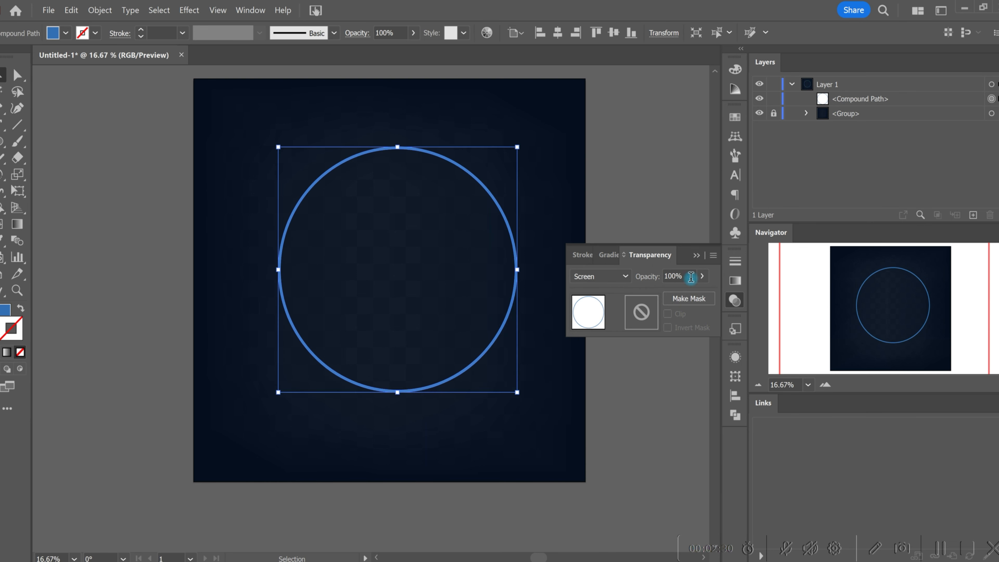
drag(697, 293, 658, 292)
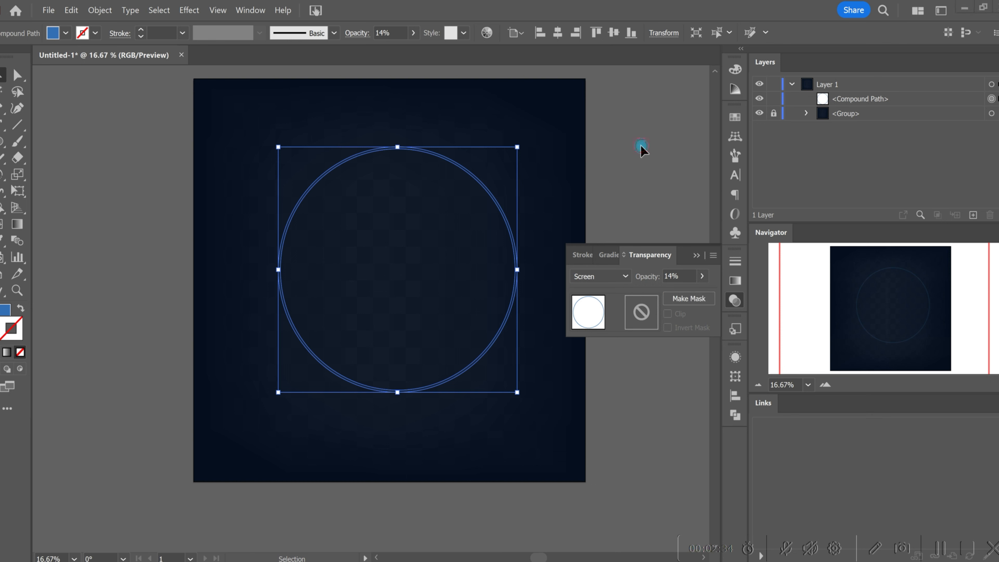
click(640, 145)
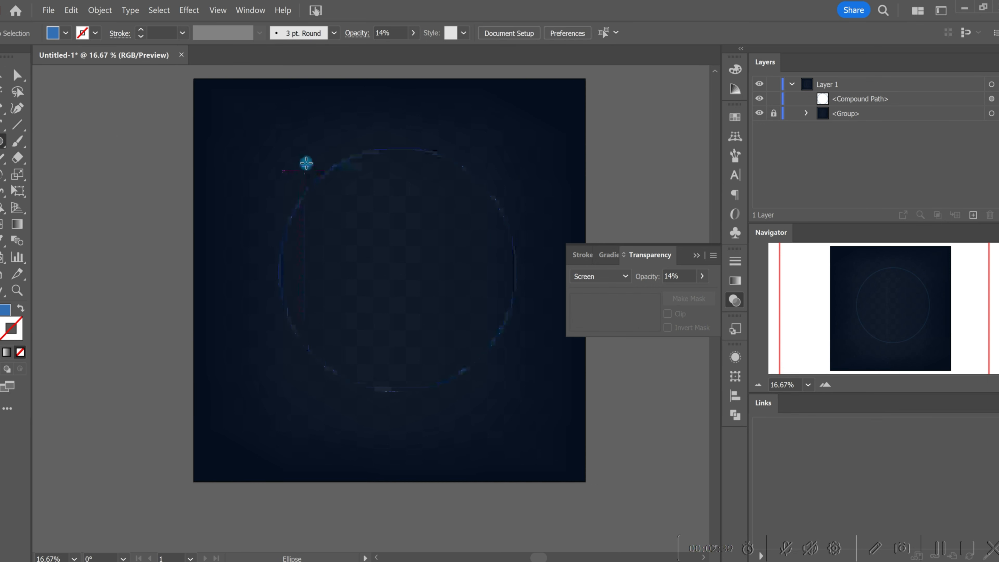
Step: Draw a flat blue ellipse about 904 by 69 px near the artboard's upper edge and add a mesh point at its centre
drag(226, 90, 404, 104)
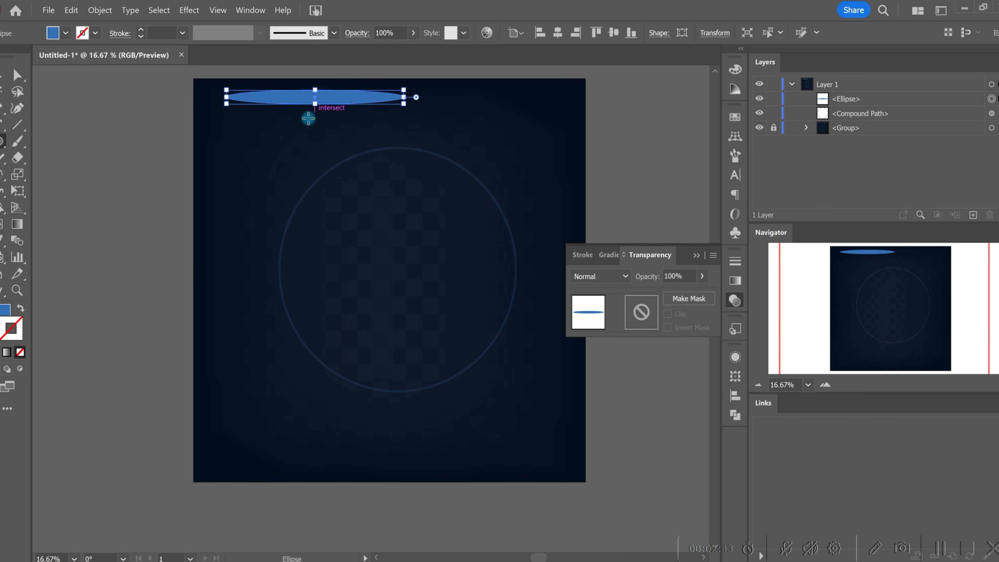
key(u)
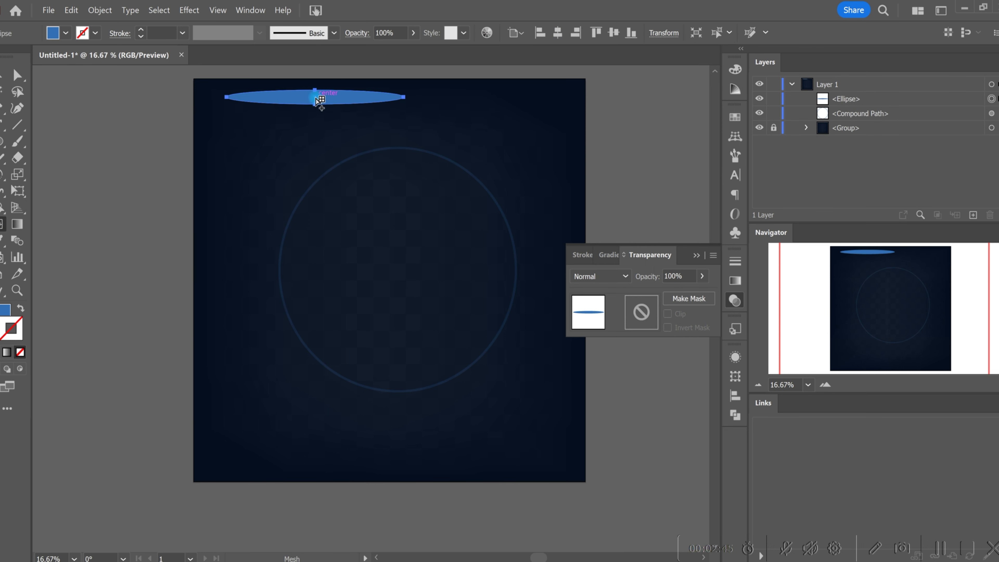
click(320, 99)
key(v)
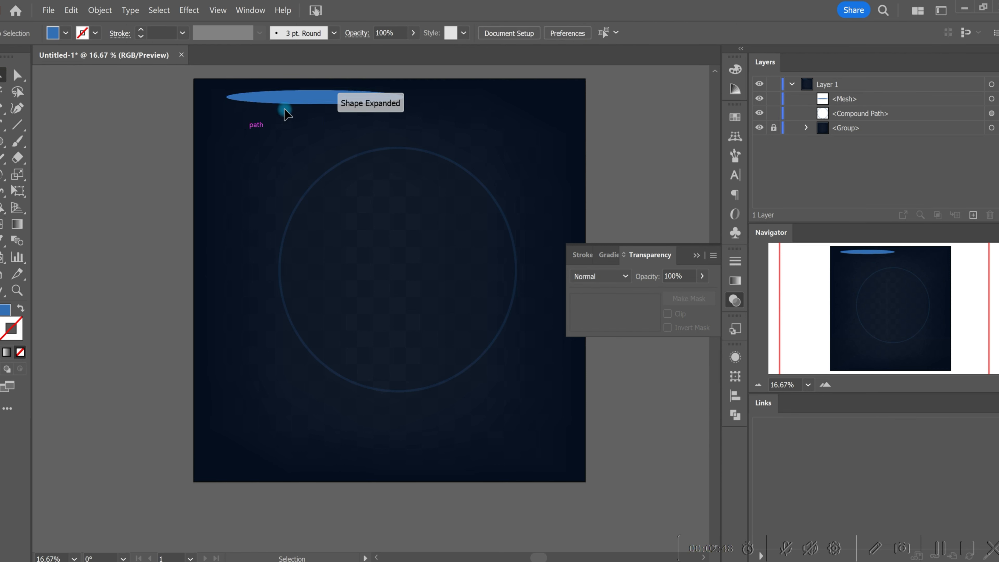
Step: Colour the outer points of the blue mesh ellipse black (000000), leaving its centre point blue
click(276, 99)
key(a)
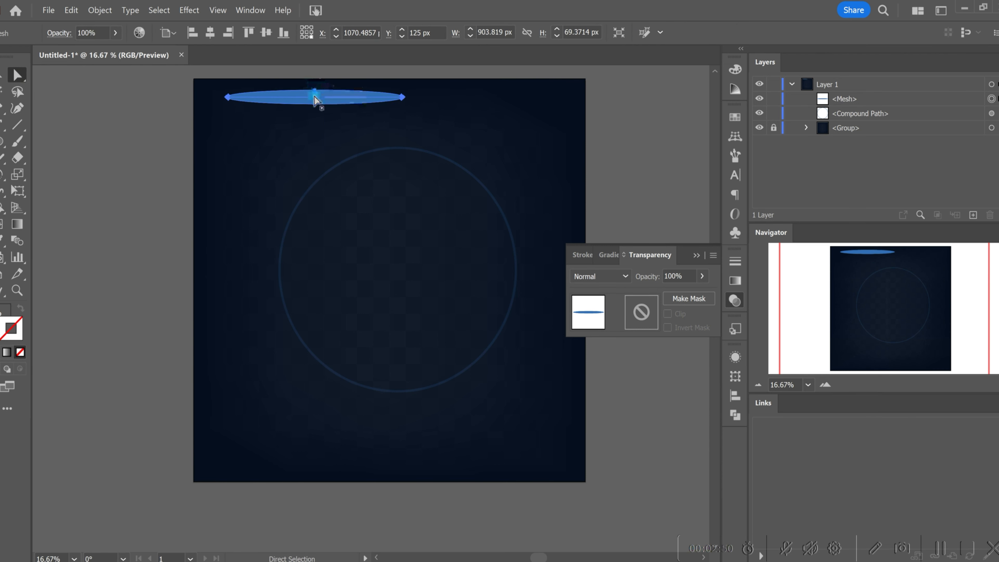
click(314, 97)
double_click(0, 317)
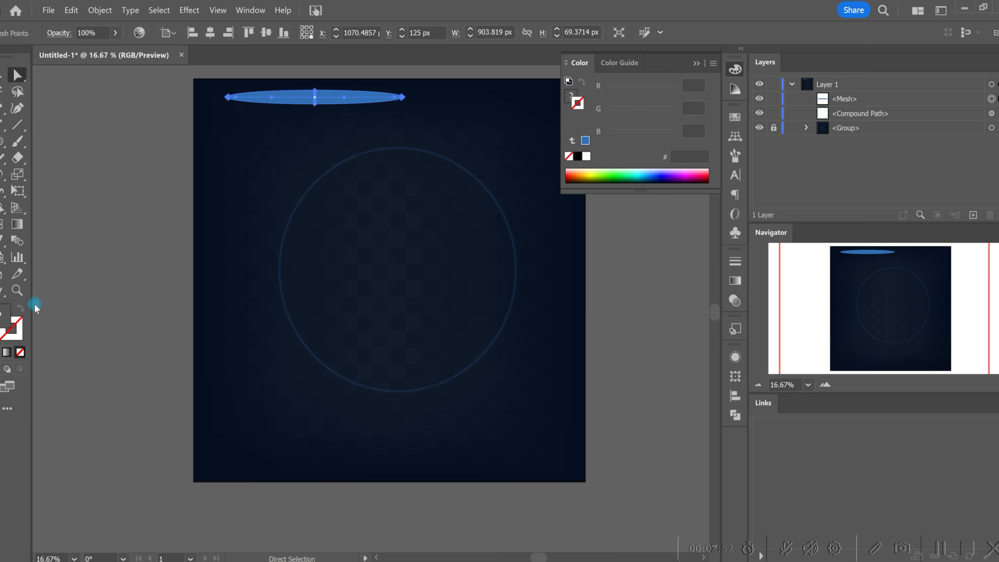
drag(741, 298, 598, 460)
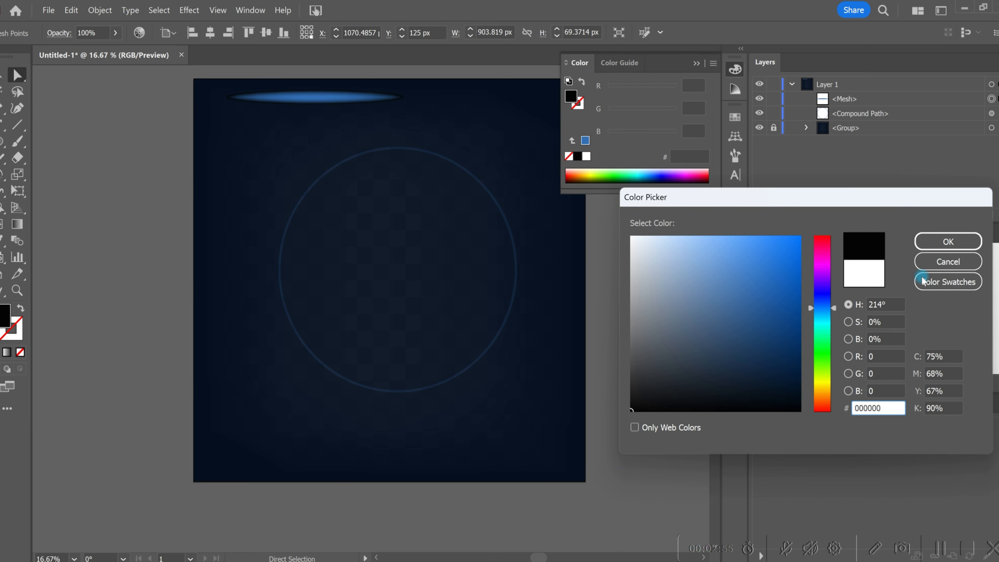
click(948, 241)
key(v)
click(109, 130)
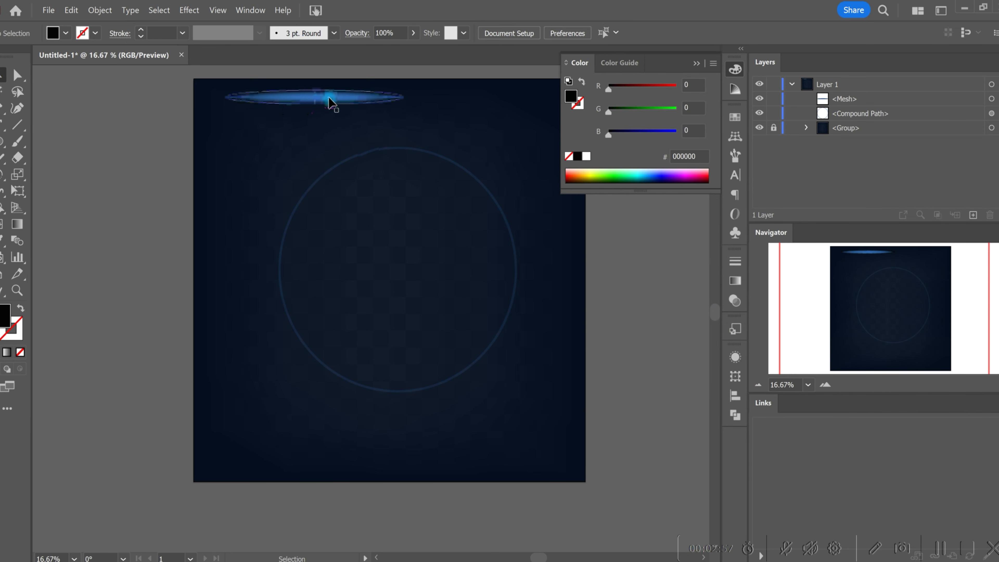
Step: Duplicate the mesh ellipse, sizing one about 500 by 61 px at the artboard's upper right and the other about 1304 by 111 px across the ring's top
click(329, 103)
drag(314, 105, 497, 104)
click(306, 137)
drag(418, 103, 444, 102)
click(338, 103)
drag(335, 105, 415, 156)
Step: Change the blending mode of both mesh ellipses so they glow against the dark background
shift+click(533, 103)
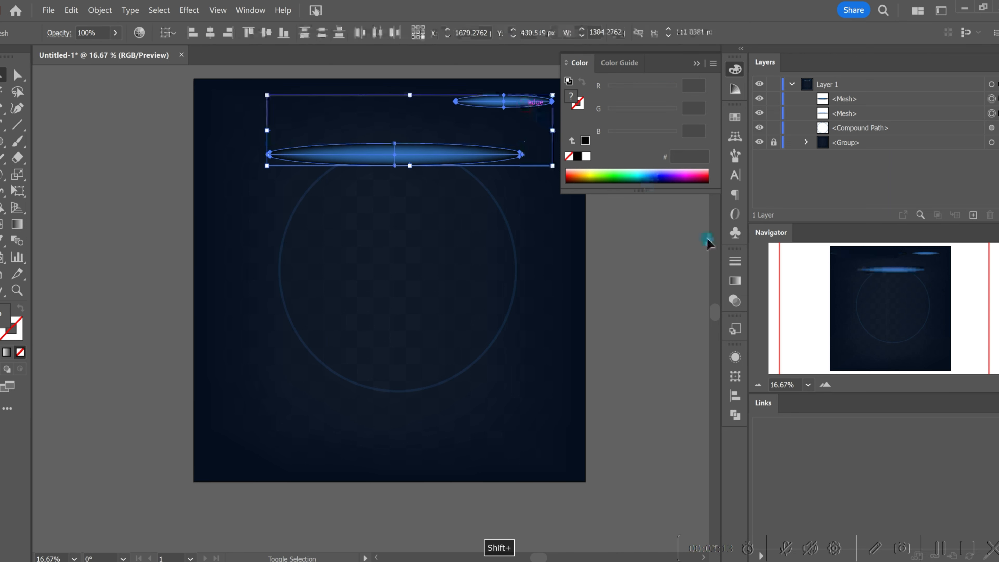
click(735, 280)
click(735, 300)
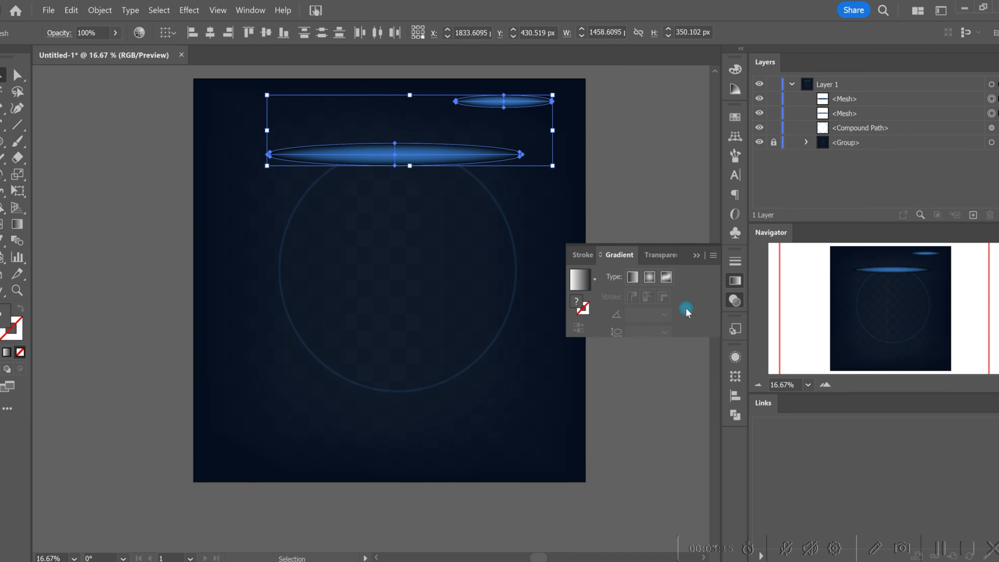
click(600, 276)
click(622, 383)
click(601, 157)
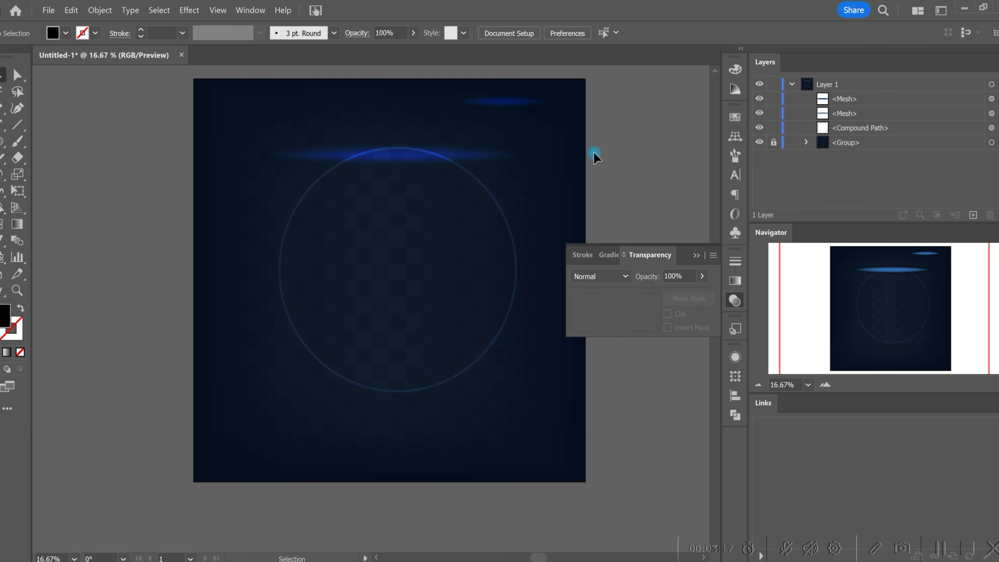
Step: Move the larger mesh glow up slightly so its centre line sits on the ring's upper edge
click(734, 300)
click(41, 71)
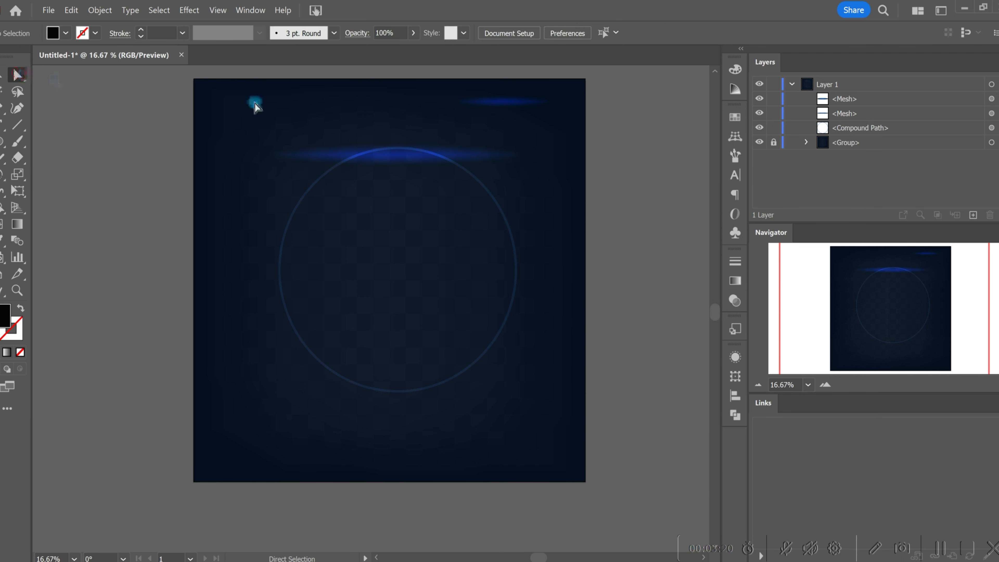
click(396, 156)
click(1, 75)
drag(428, 155, 427, 150)
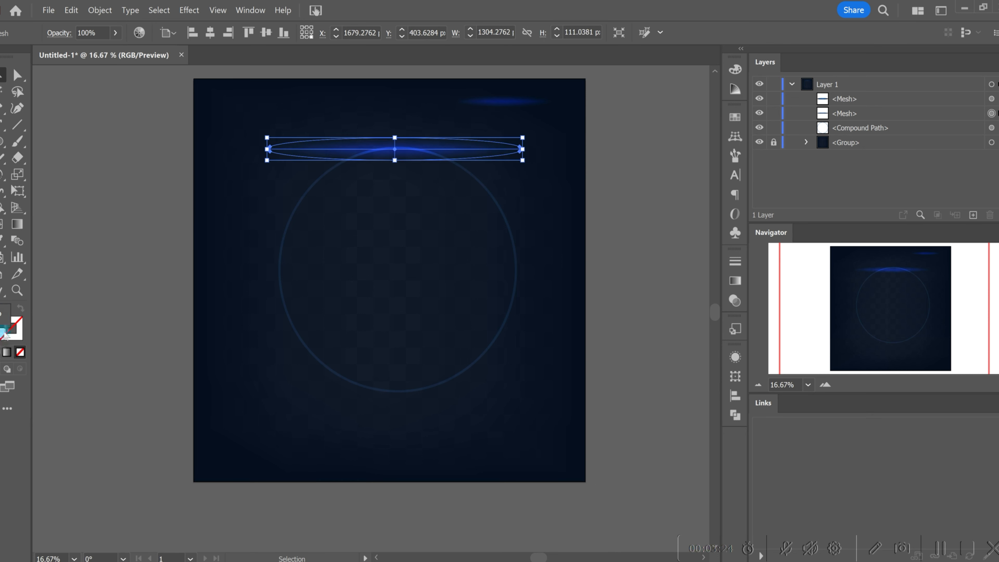
Step: Set the centre mesh point of the larger glow to pale blue D0E6FC
click(17, 75)
click(407, 148)
click(397, 149)
double_click(2, 314)
mouse_move(753, 271)
mouse_down()
mouse_move(718, 258)
mouse_move(698, 236)
mouse_move(648, 230)
mouse_move(661, 237)
mouse_up()
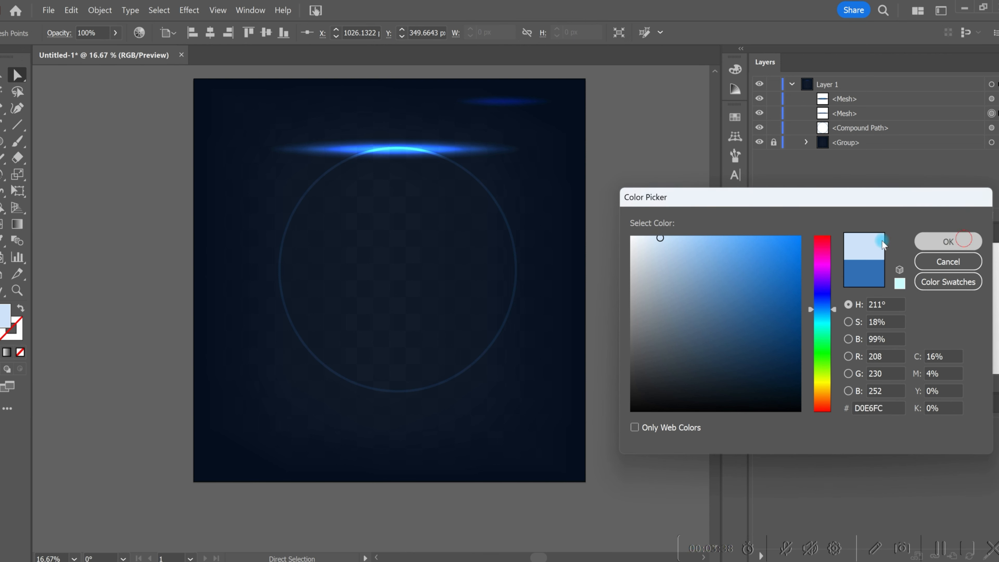
click(954, 241)
click(6, 79)
Step: Apply a horizontal Arc envelope warp with an 83% bend to the larger glow
click(100, 10)
mouse_move(256, 433)
click(357, 433)
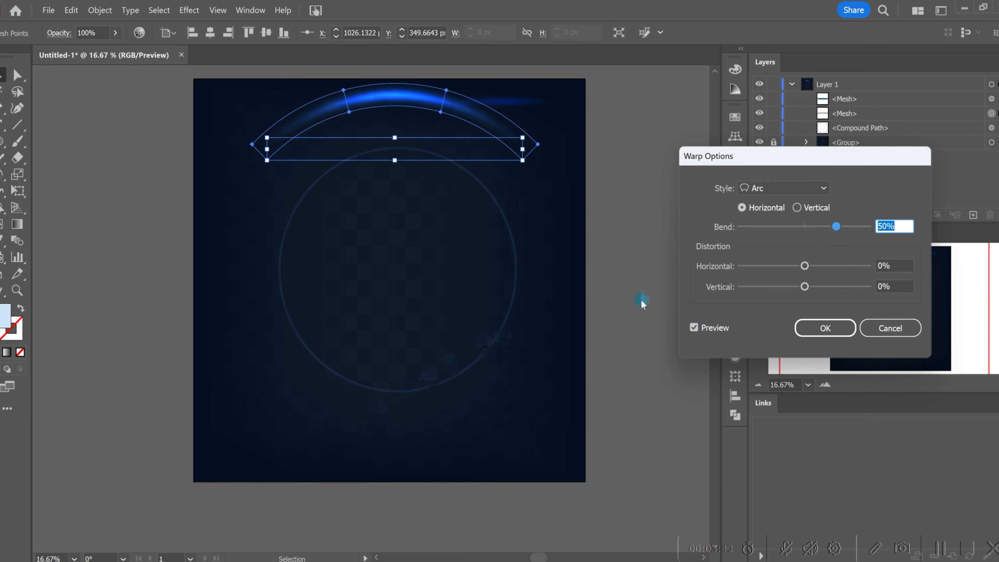
drag(856, 227, 858, 228)
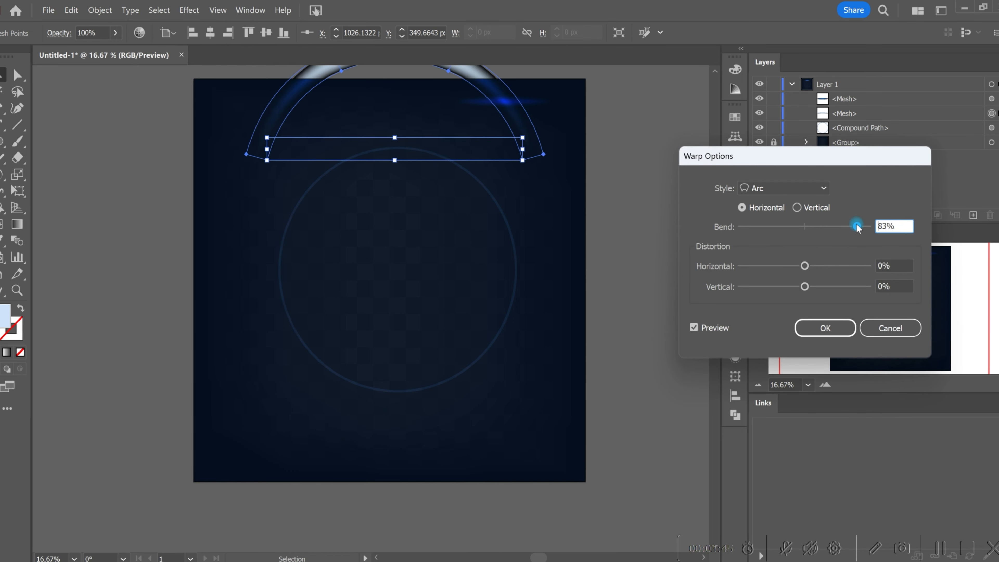
click(826, 328)
Step: Move the warped glow onto the ring's top and scale it to follow the ring's curve
drag(524, 130, 542, 235)
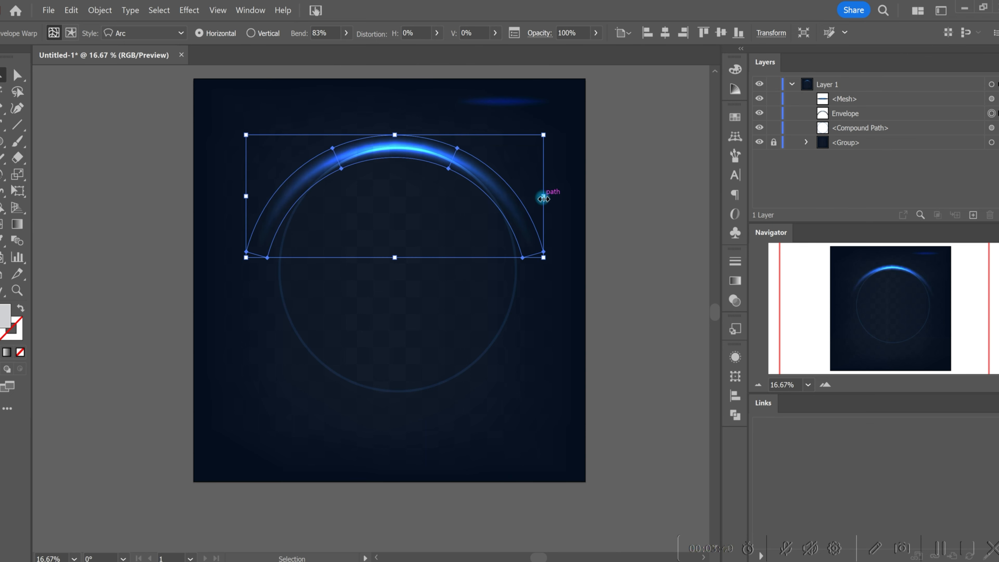
mouse_move(417, 254)
mouse_down()
mouse_move(407, 258)
mouse_move(415, 235)
mouse_up()
drag(439, 162, 446, 174)
Step: Expand the warped glow and fine-tune its position on the ring's upper edge
click(99, 10)
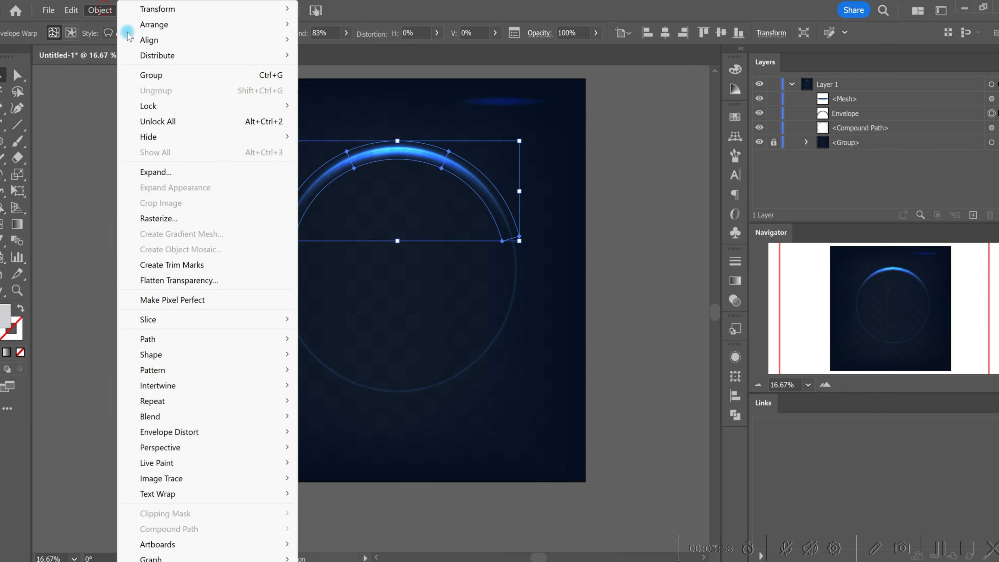
click(176, 170)
click(456, 344)
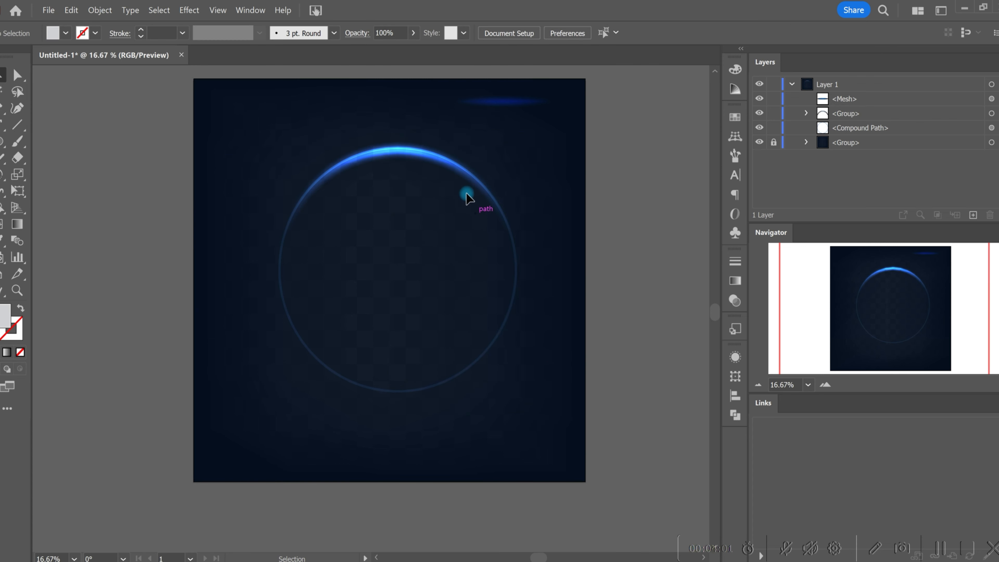
scroll(421, 158, up, 3)
drag(386, 150, 386, 145)
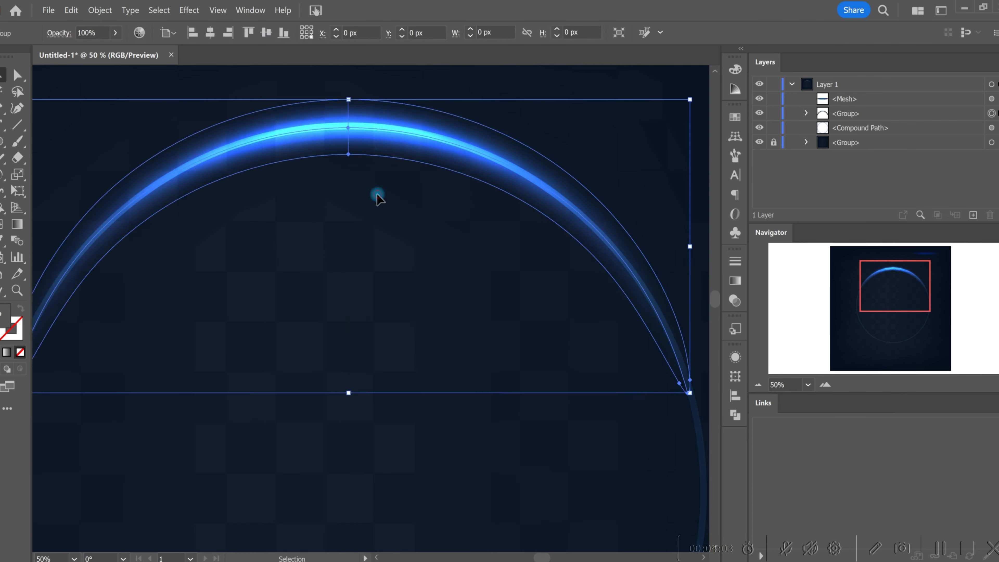
scroll(377, 199, down, 3)
Step: Place two rotated copies of the glowing arc along the ring's lower right and lower left edges
drag(323, 177, 399, 299)
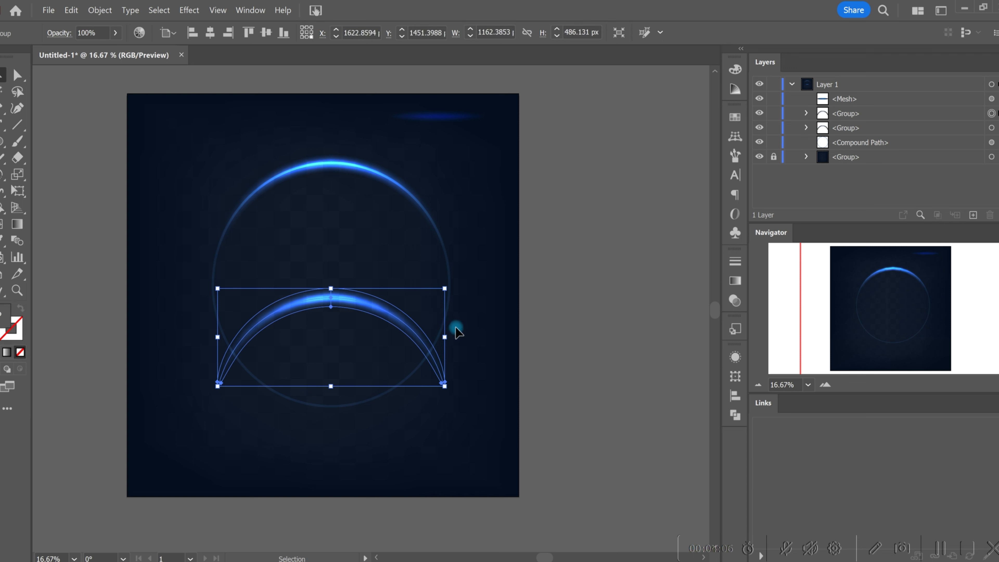
drag(451, 339, 246, 437)
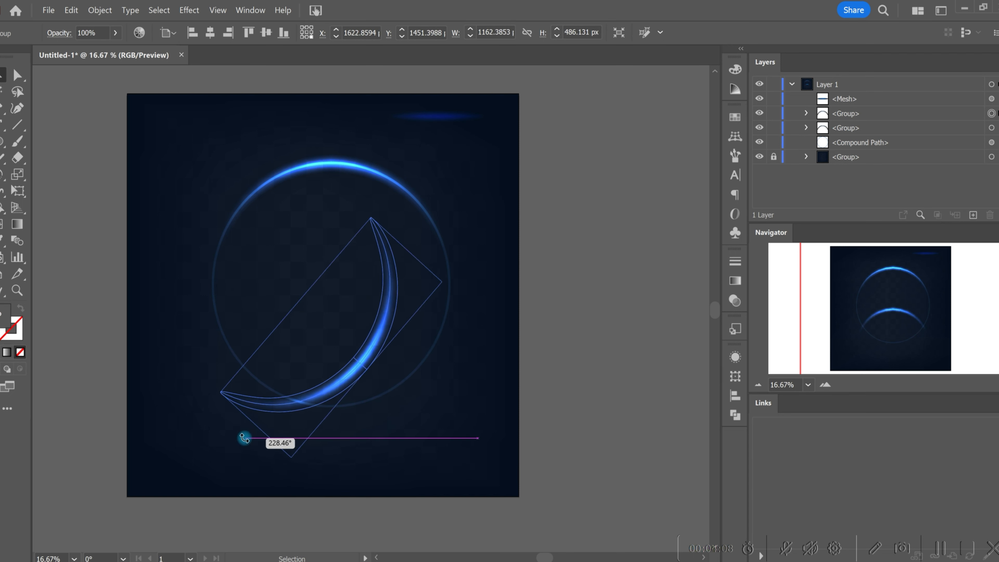
drag(330, 404, 320, 335)
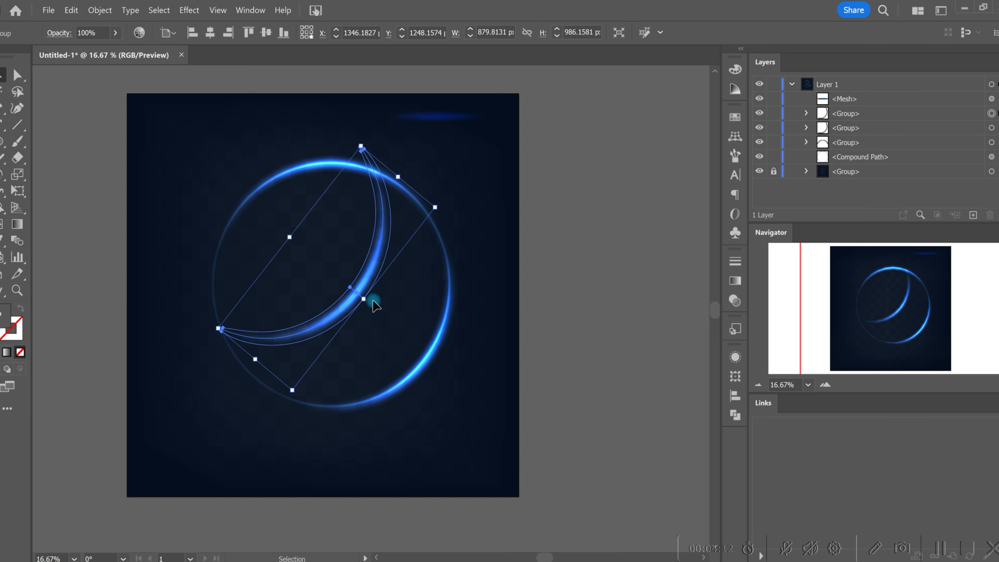
drag(371, 303, 233, 312)
drag(308, 310, 242, 361)
click(340, 300)
Step: Move the small mesh glow above the ring and increase its height to about 103 px
drag(442, 116, 345, 139)
key(a)
click(2, 75)
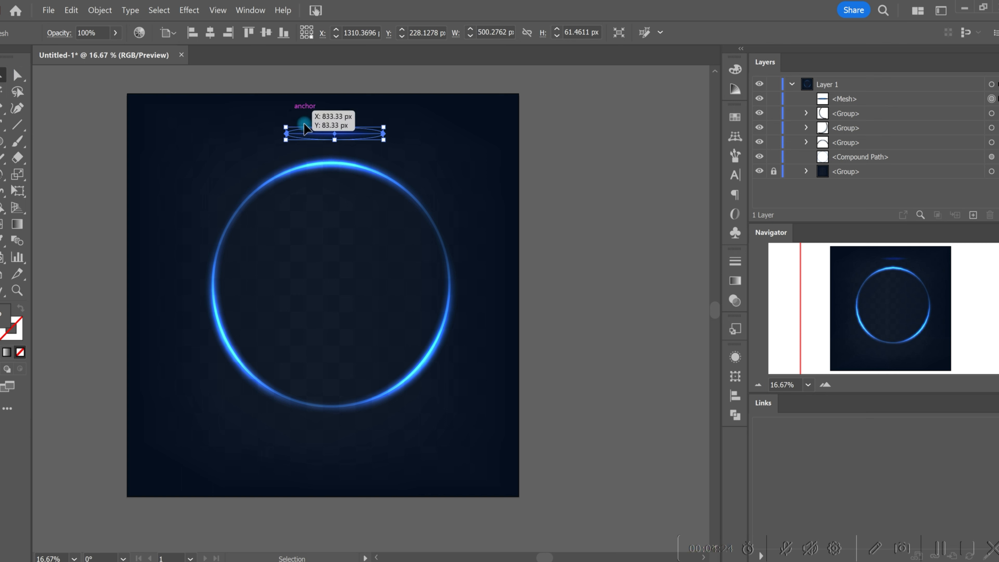
drag(334, 127, 341, 119)
Step: Set the centre mesh point of the small glow to light violet-blue 95A0D8
click(9, 73)
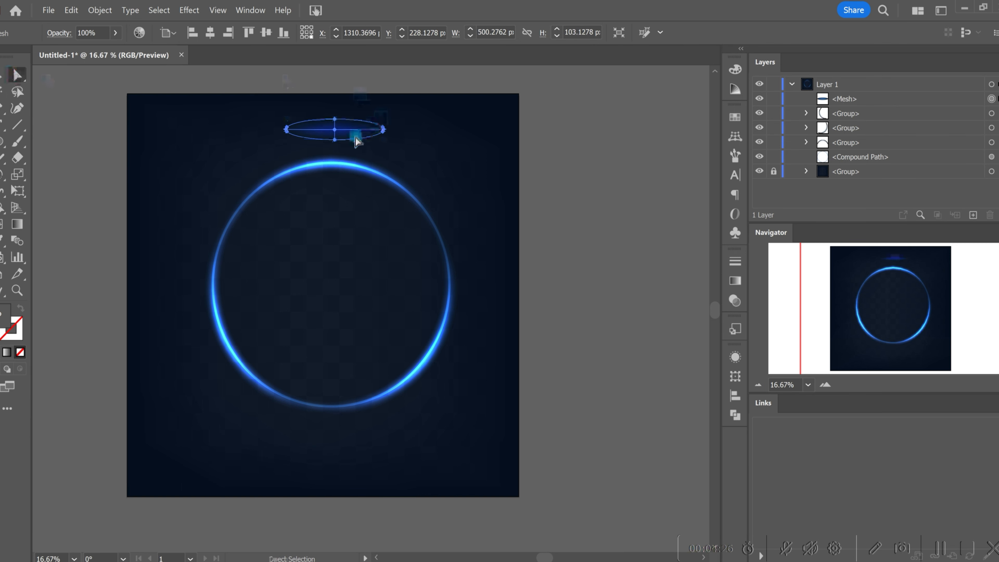
click(333, 130)
double_click(23, 322)
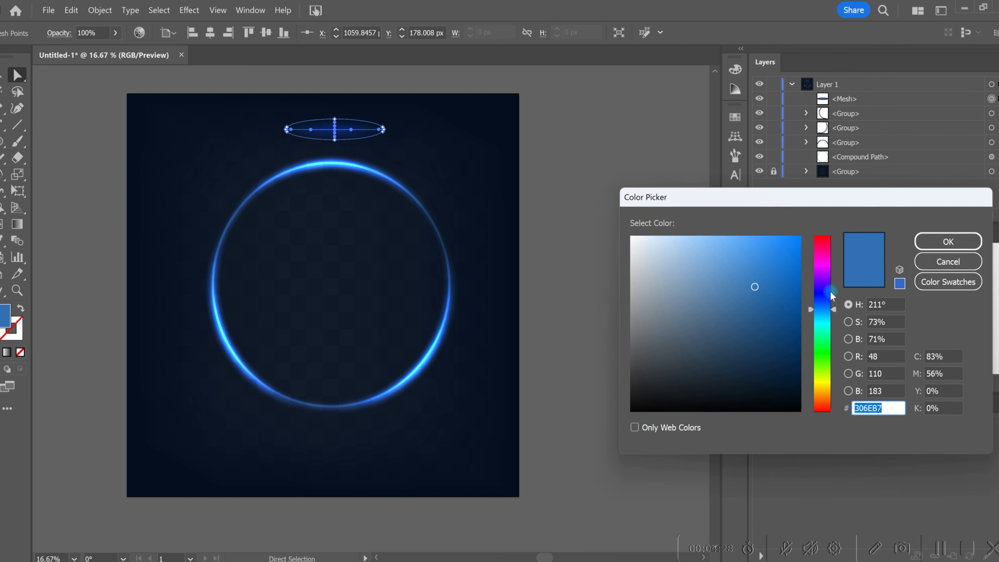
drag(827, 308, 826, 299)
drag(713, 296, 695, 270)
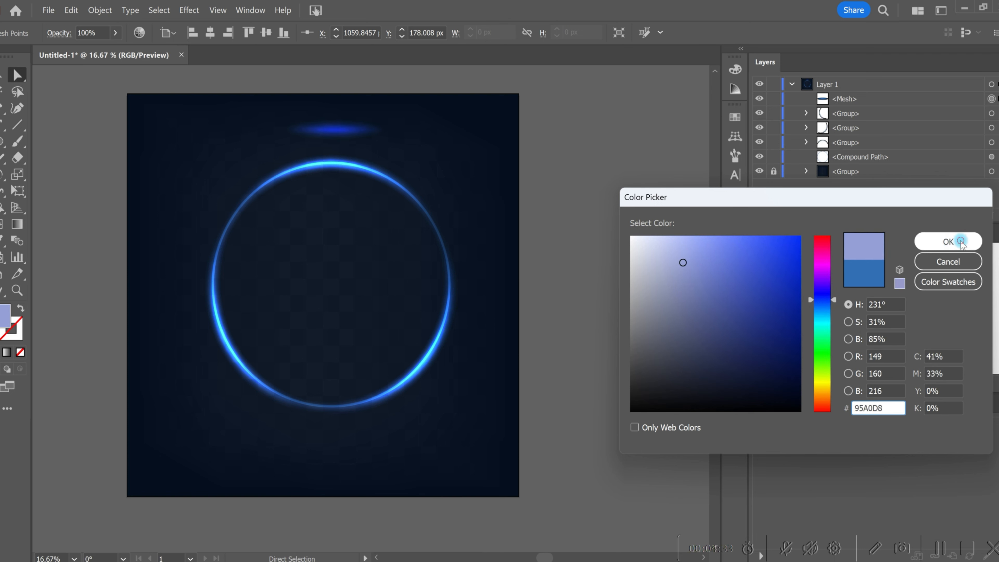
click(947, 242)
key(v)
click(191, 100)
Step: Apply a horizontal Arc envelope warp with a 31% bend to the small glow
click(333, 136)
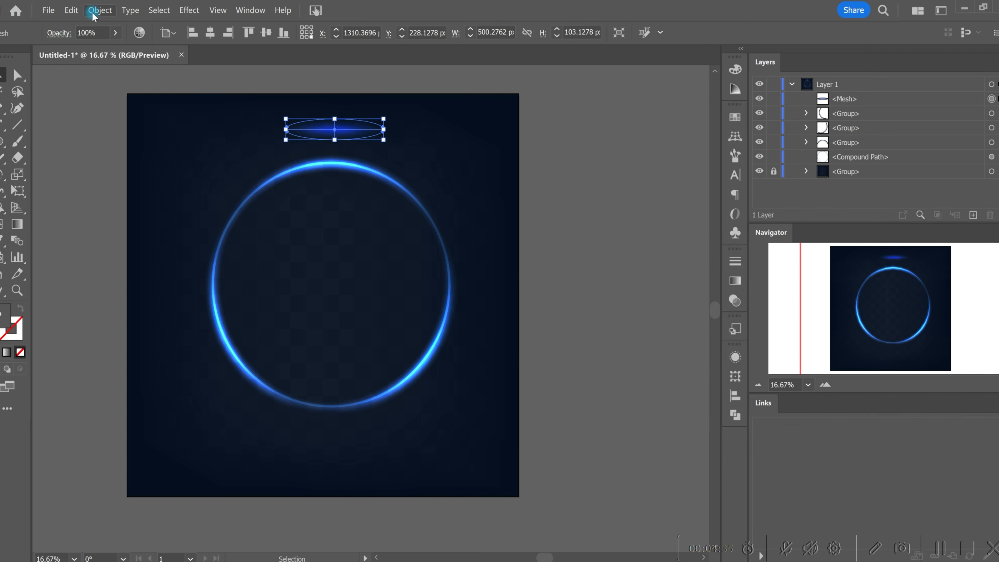
click(99, 10)
mouse_move(189, 431)
click(351, 432)
drag(838, 226, 824, 228)
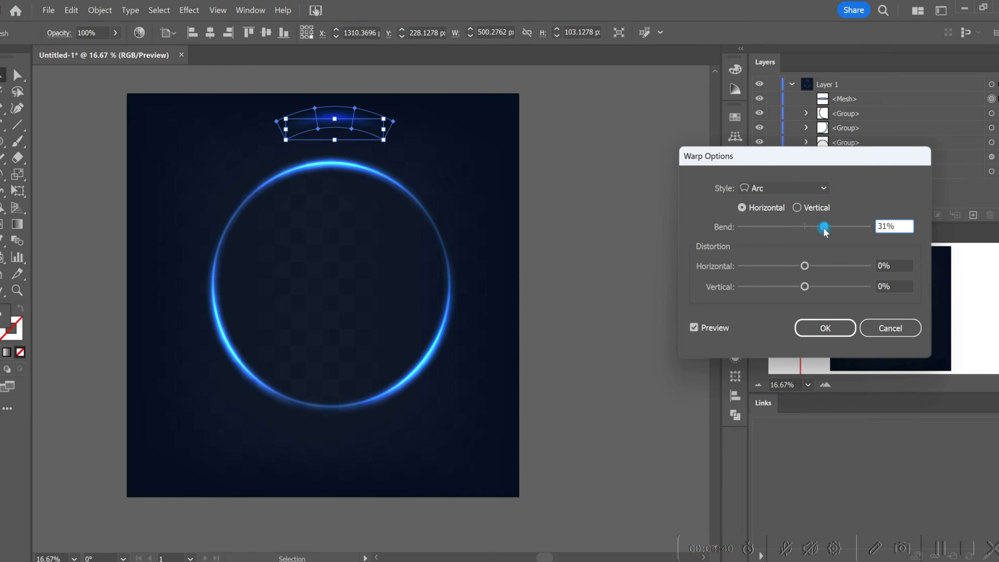
click(817, 322)
Step: Expand the small warped glow and move it onto the ring's upper edge
click(100, 10)
click(159, 175)
click(452, 342)
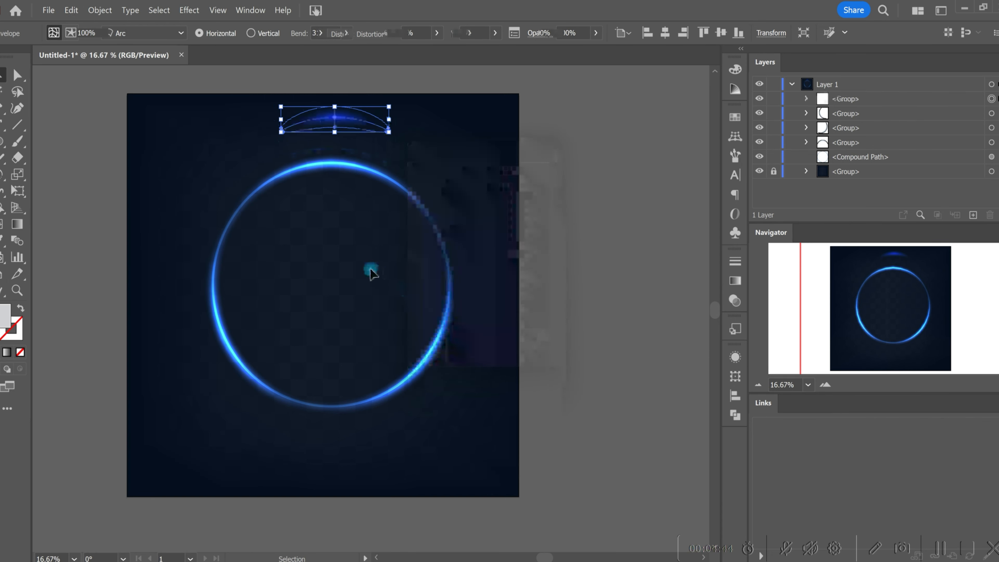
drag(341, 142, 331, 177)
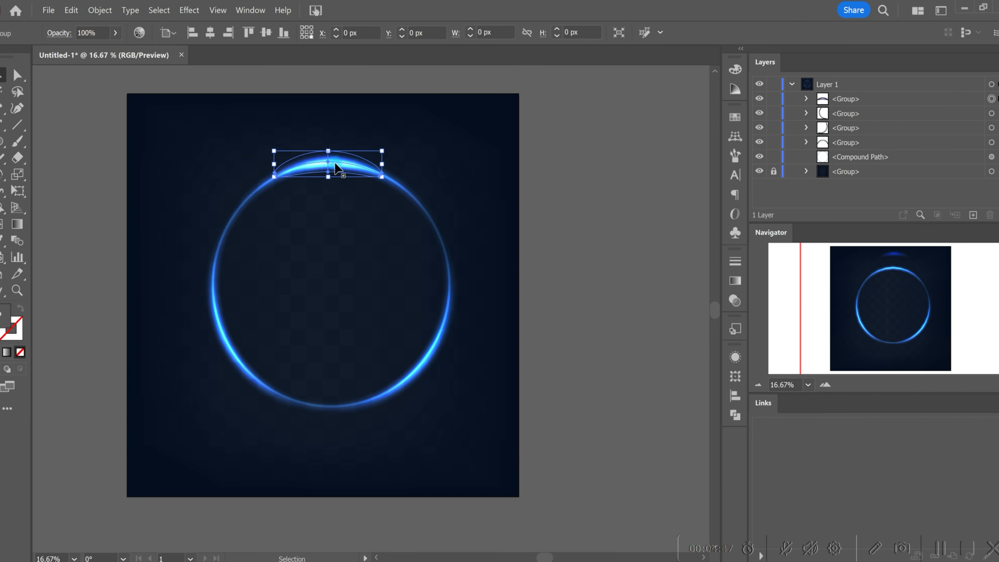
Step: Narrow and flatten the small highlight to about 328 by 38 px so it follows the ring's top curve
key(ctrl+equal)
key(ctrl+equal)
key(ctrl+equal)
drag(475, 163, 448, 164)
drag(314, 144, 327, 157)
drag(448, 172, 409, 174)
Step: Duplicate the small highlight, rotate the copy and align it along the ring's right edge
drag(334, 173, 433, 319)
click(326, 209)
scroll(327, 209, down, 3)
scroll(428, 269, up, 3)
drag(427, 269, 475, 446)
scroll(417, 323, down, 3)
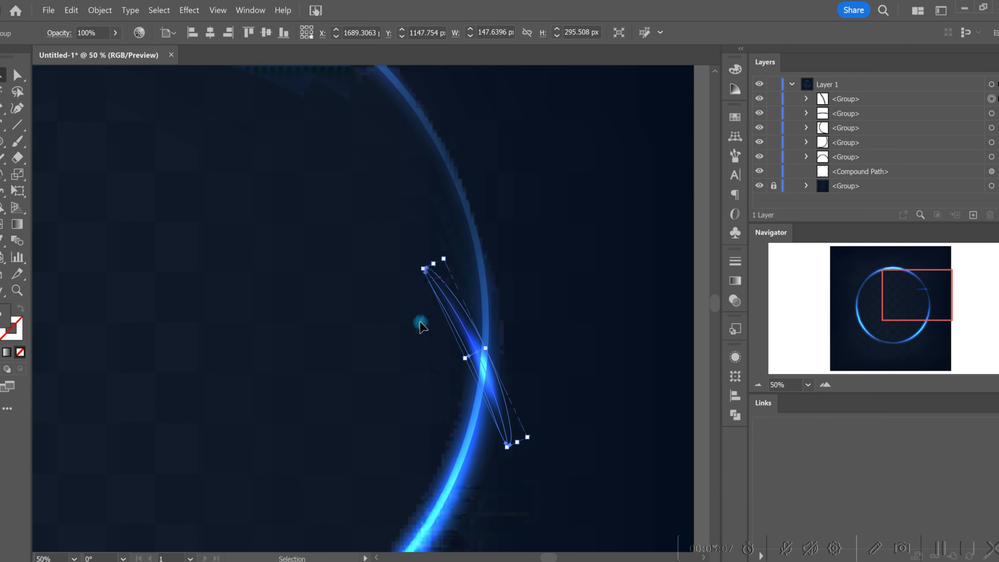
click(519, 439)
click(508, 417)
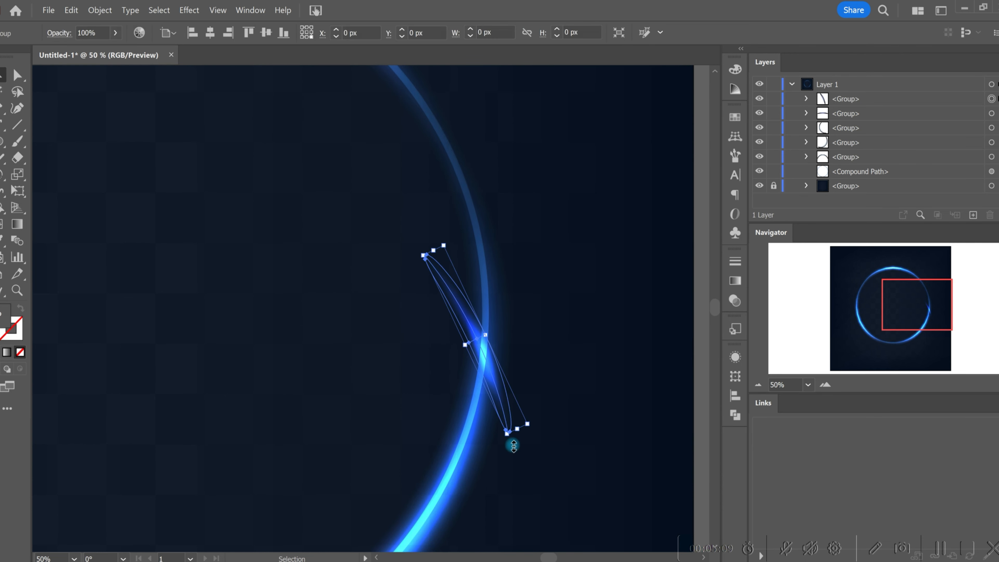
drag(522, 433, 458, 484)
drag(472, 377, 475, 398)
scroll(476, 316, down, 3)
click(332, 258)
Step: Place another rotated copy of the top highlight on the ring's lower right curve
drag(357, 192, 319, 396)
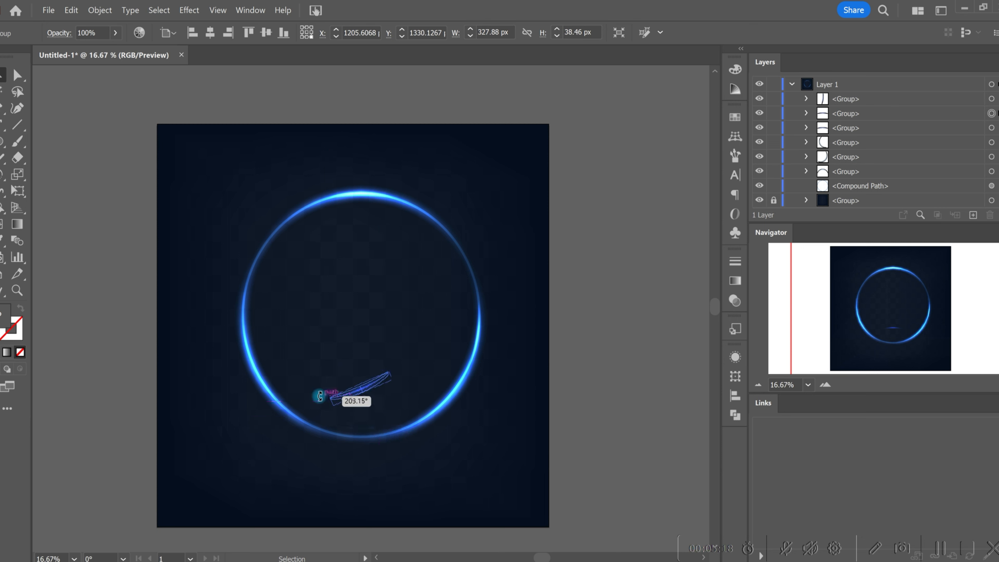
drag(379, 405, 491, 427)
click(407, 467)
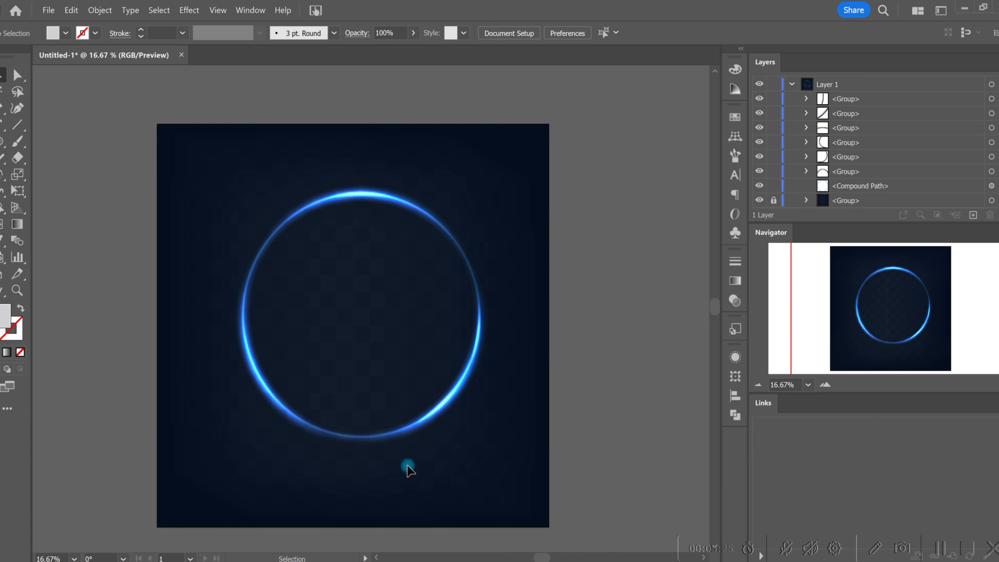
Step: Place a further copy of the small highlight on the ring's lower left curve, rotated to match it
drag(365, 232, 210, 298)
scroll(238, 395, up, 3)
drag(263, 387, 278, 351)
drag(344, 397, 330, 415)
drag(314, 373, 317, 374)
click(207, 381)
scroll(215, 346, down, 4)
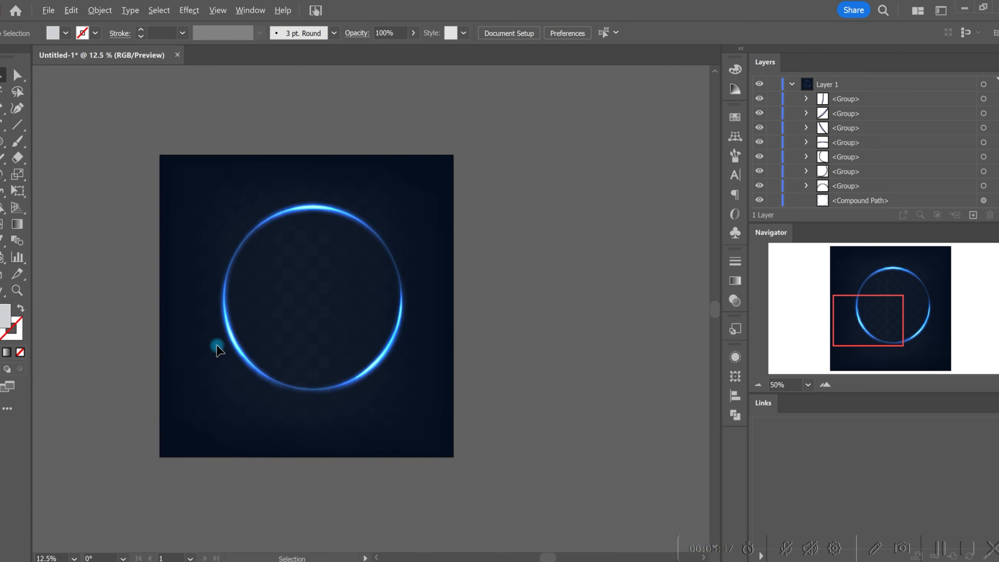
Step: Group the ring together with all of its glow arcs and highlights
key(a)
key(ctrl+a)
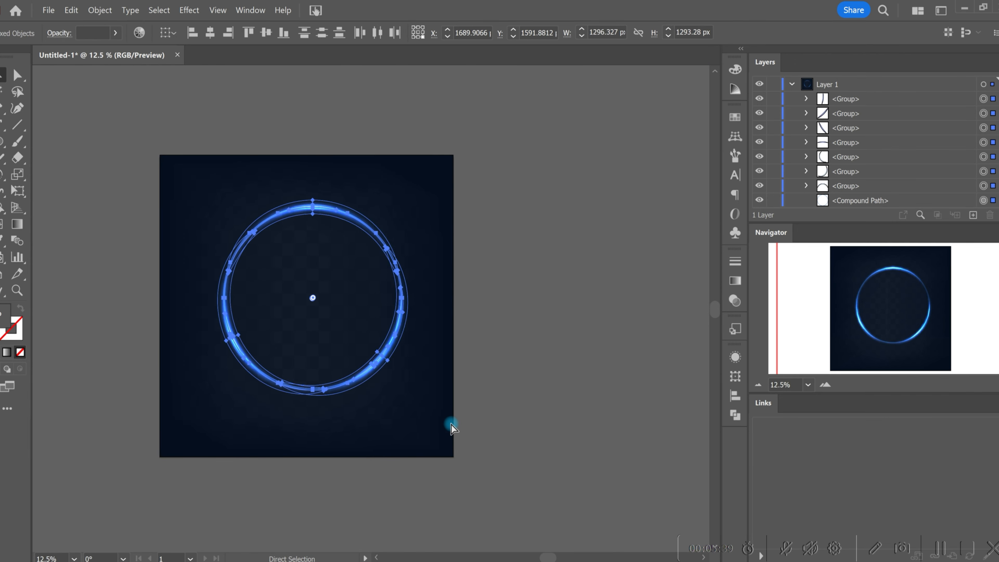
key(v)
key(ctrl+g)
click(503, 321)
Step: Create two offset copies of the glowing ring group, rotating them to form three overlapping rings
drag(376, 362, 356, 357)
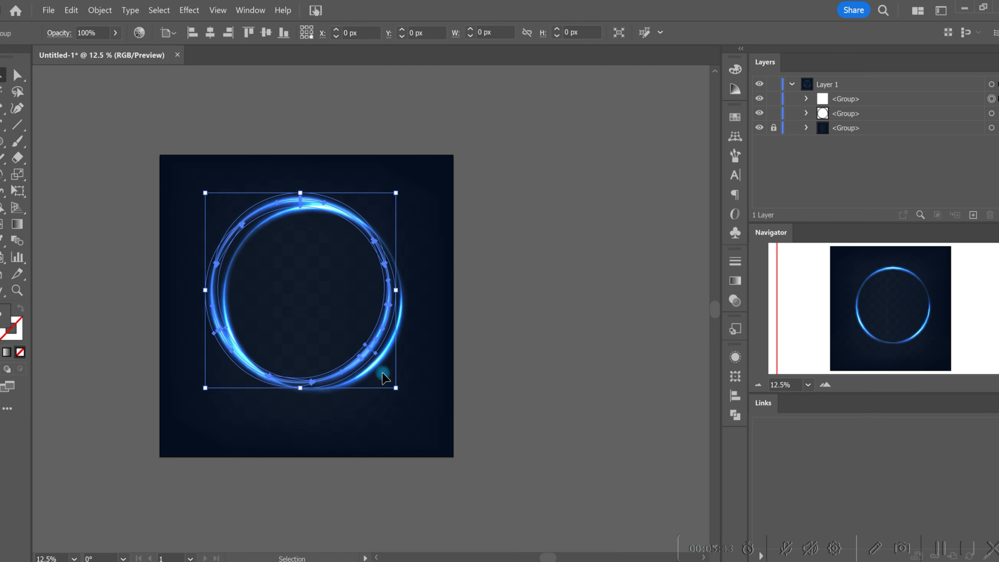
drag(397, 391, 339, 444)
click(358, 460)
drag(316, 390, 339, 377)
click(356, 453)
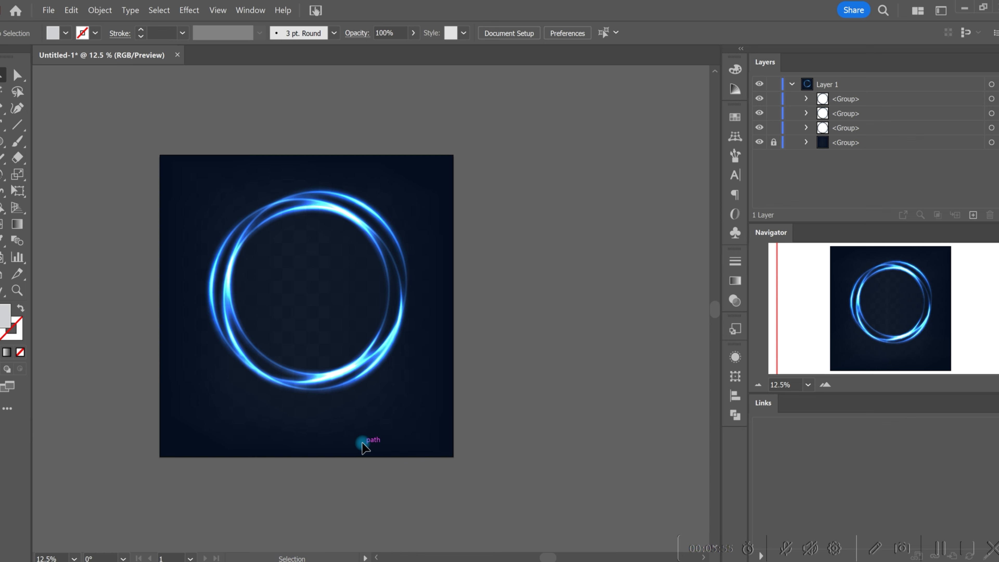
Step: Rotate the front glowing ring copy to shift where its highlights fall along the overlapping rings
click(383, 348)
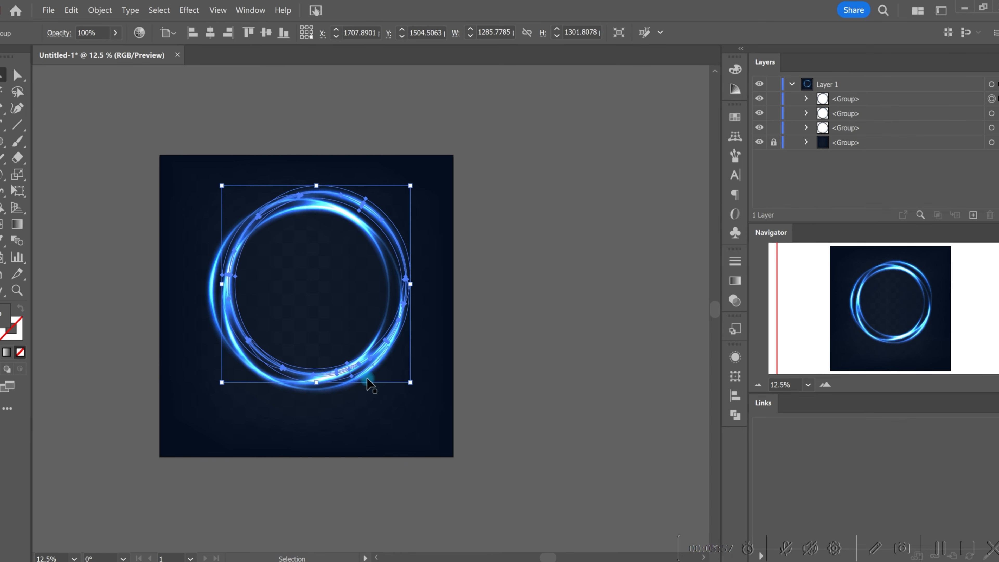
drag(313, 388, 406, 375)
click(419, 431)
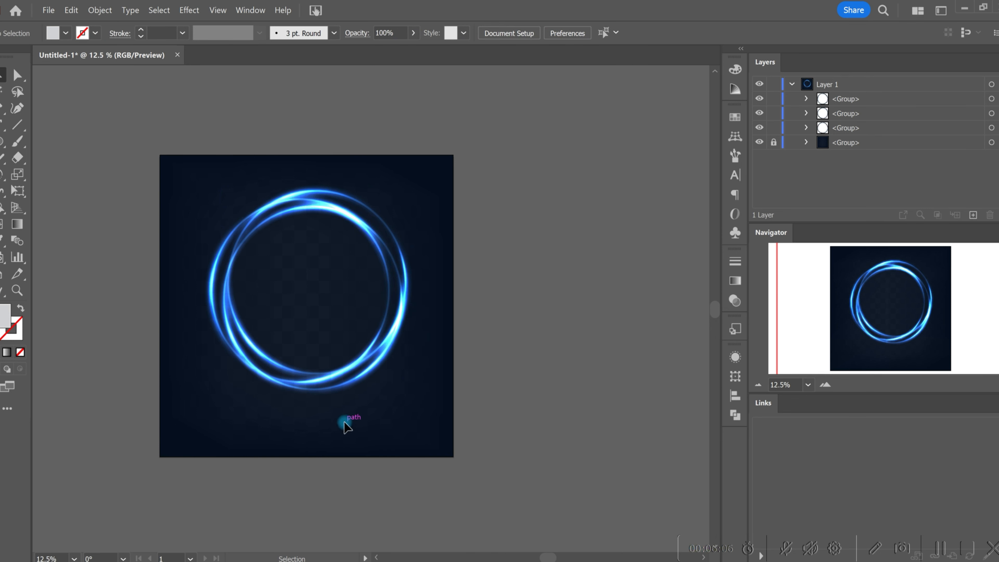
Step: Move the three glowing rings slightly down on the artboard and group them together
click(268, 224)
drag(268, 223, 267, 232)
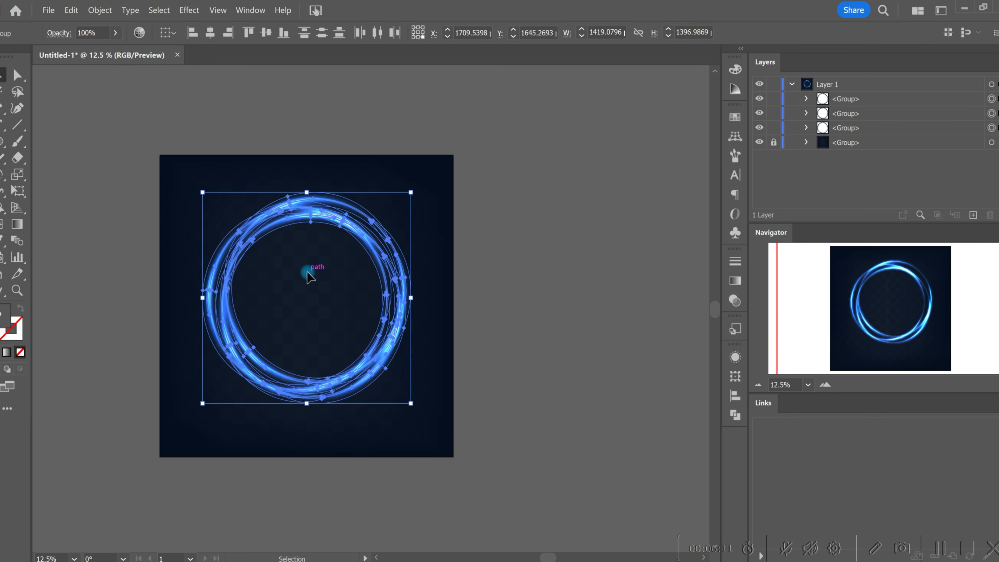
key(ctrl+g)
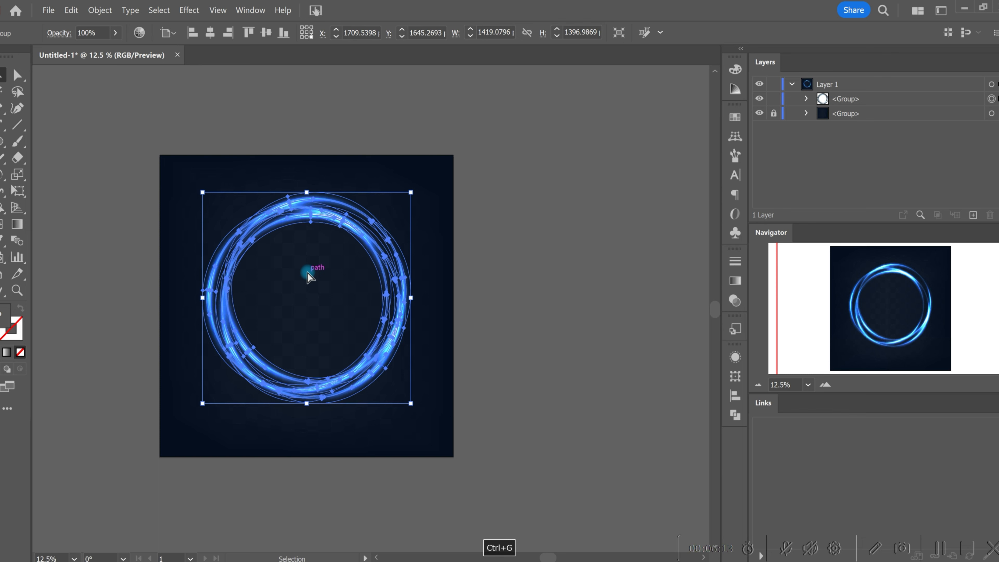
key(ctrl+2)
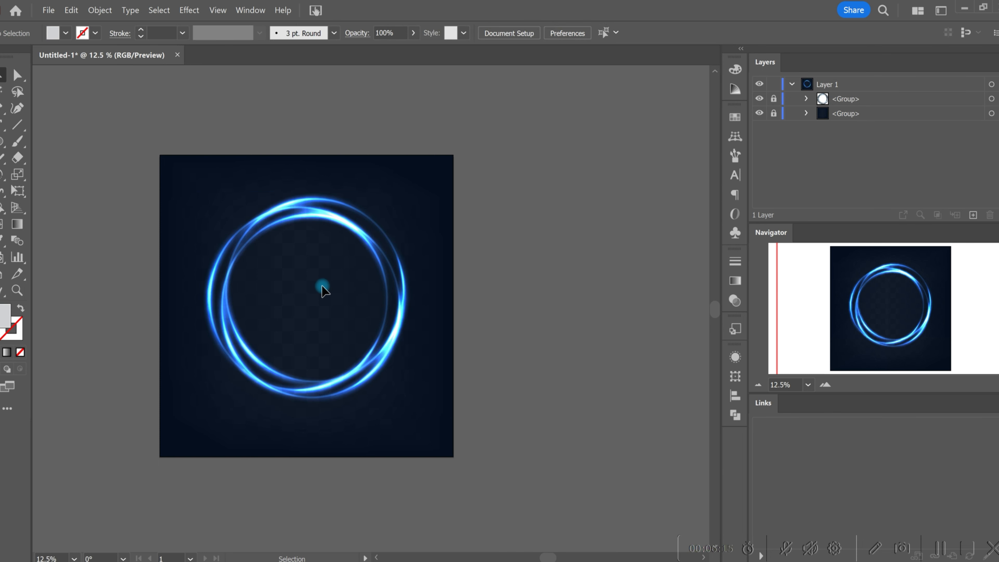
key(ctrl+z)
key(ctrl+2)
key(ctrl+z)
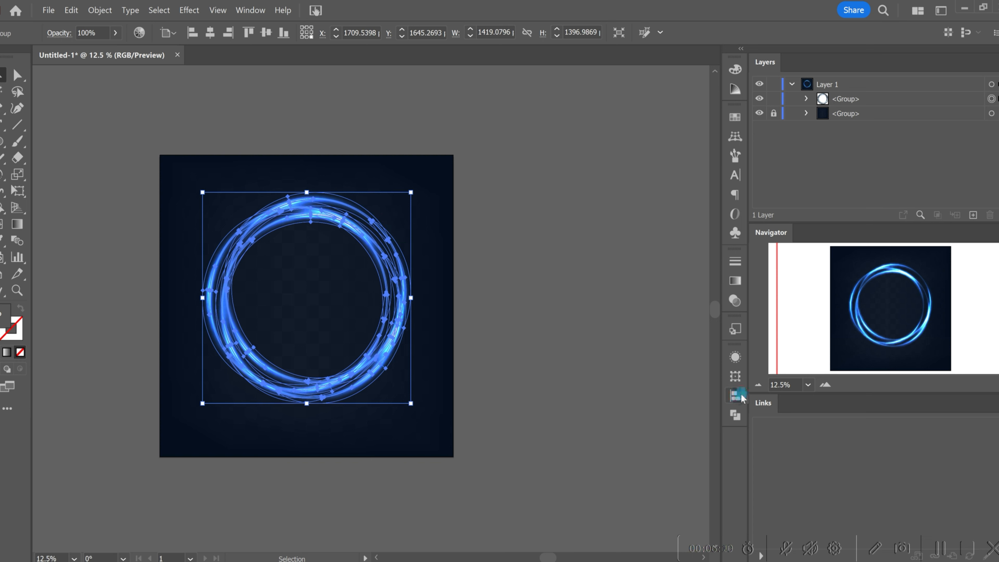
Step: Center the grouped rings vertically on the artboard
click(735, 395)
click(684, 387)
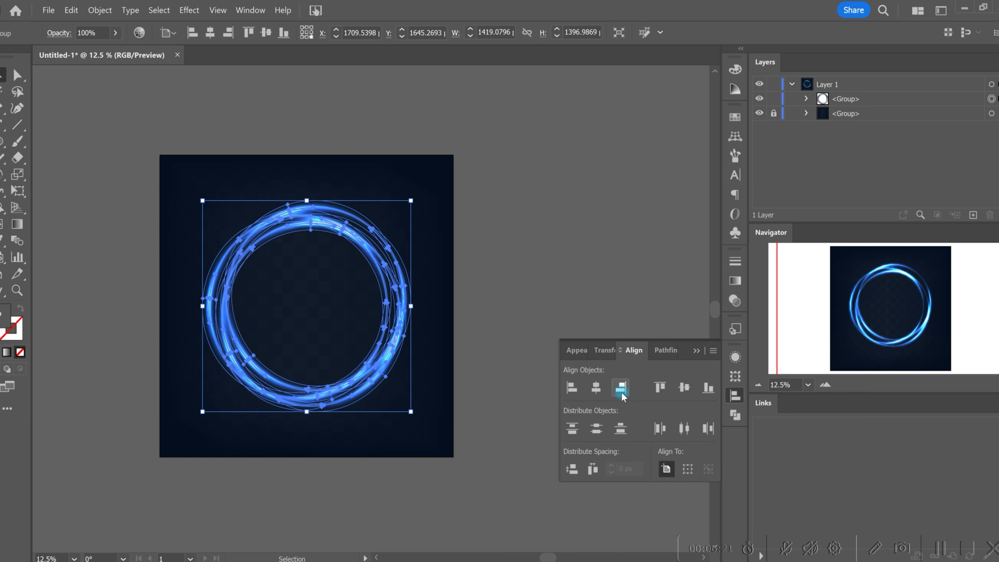
click(733, 396)
click(451, 398)
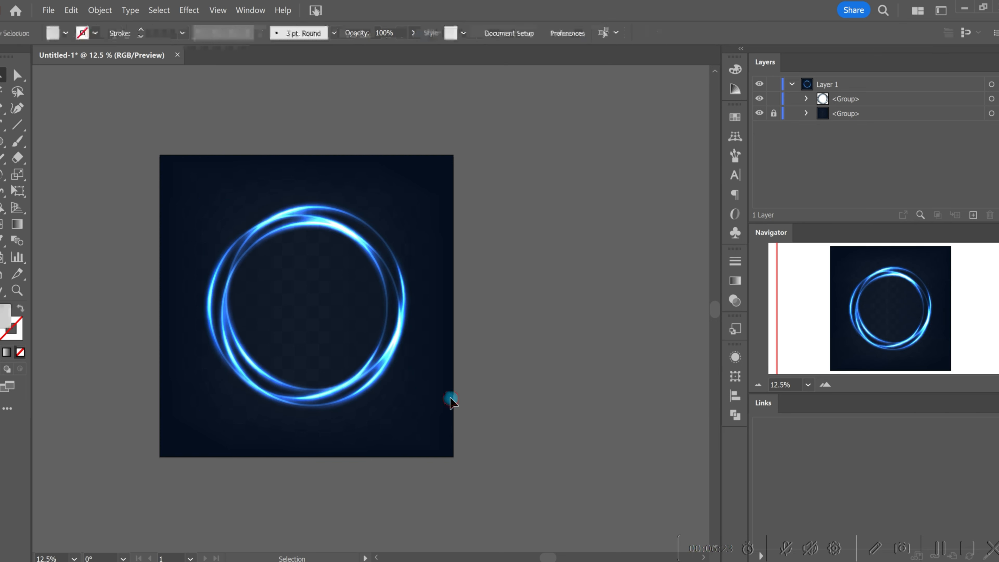
Step: Scale the ring group down slightly around its center and lock it
click(345, 383)
drag(411, 307, 413, 510)
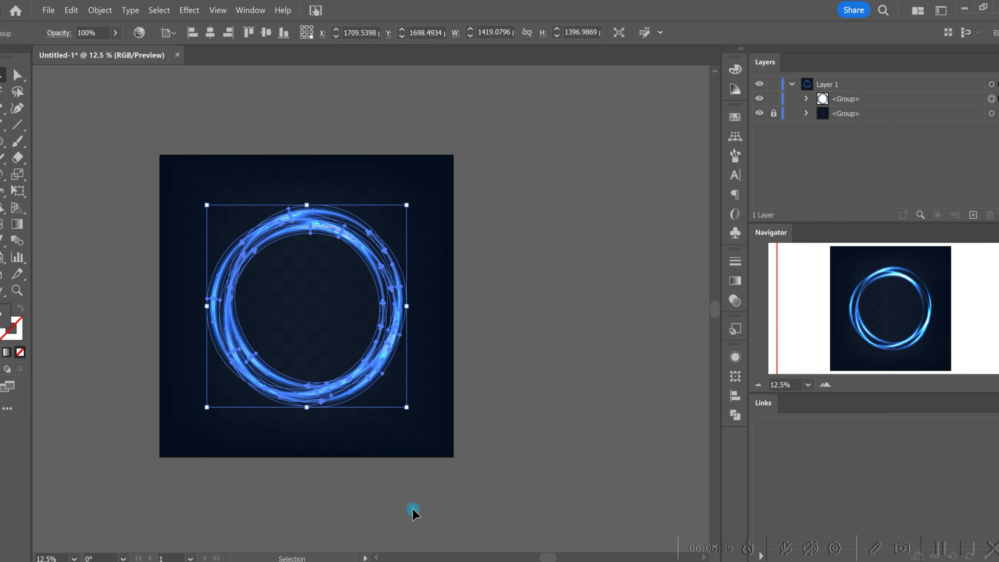
key(ctrl+2)
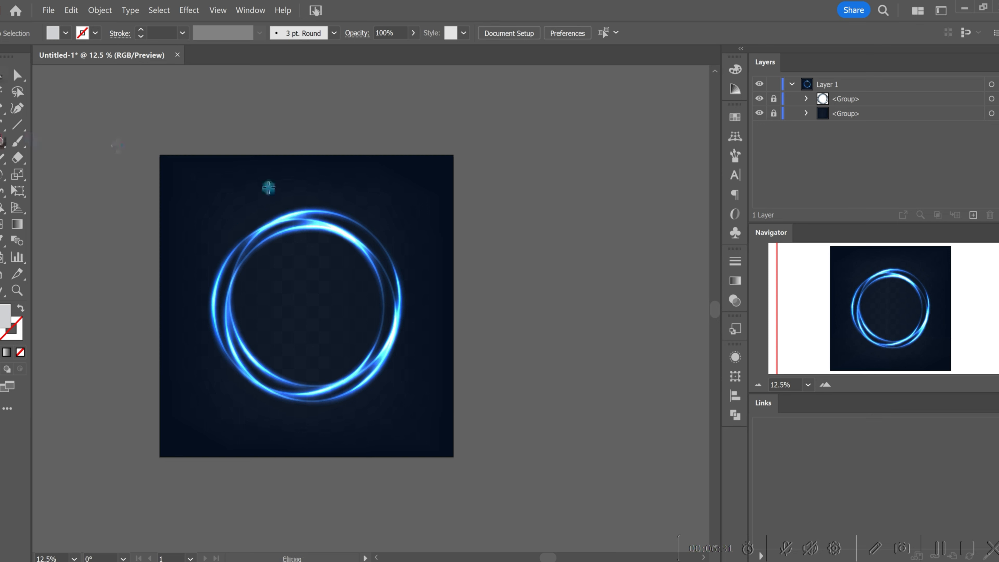
Step: Draw a small circle above the rings' upper-left curve and fill it with a radial white-to-black gradient
drag(235, 186, 272, 223)
click(733, 286)
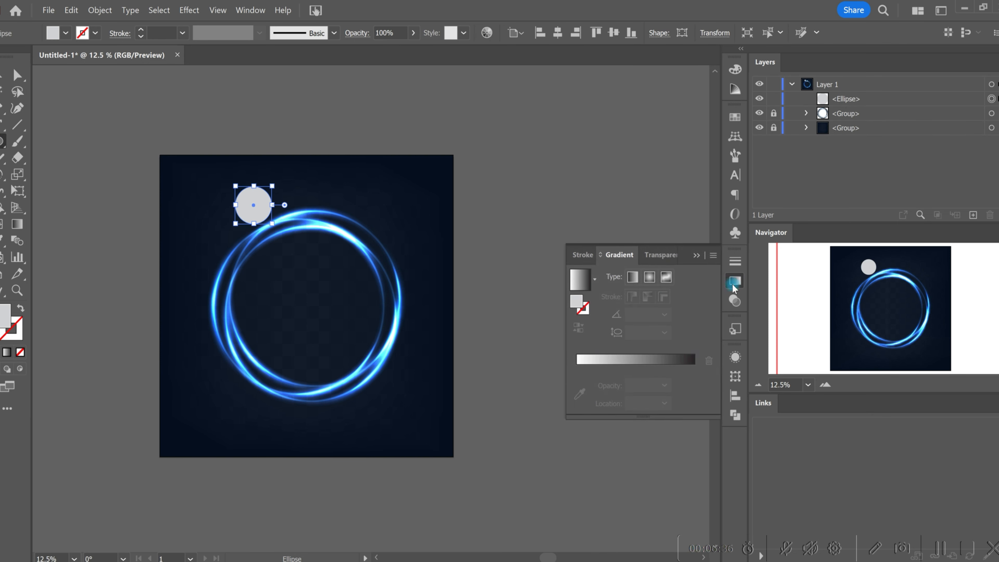
click(735, 300)
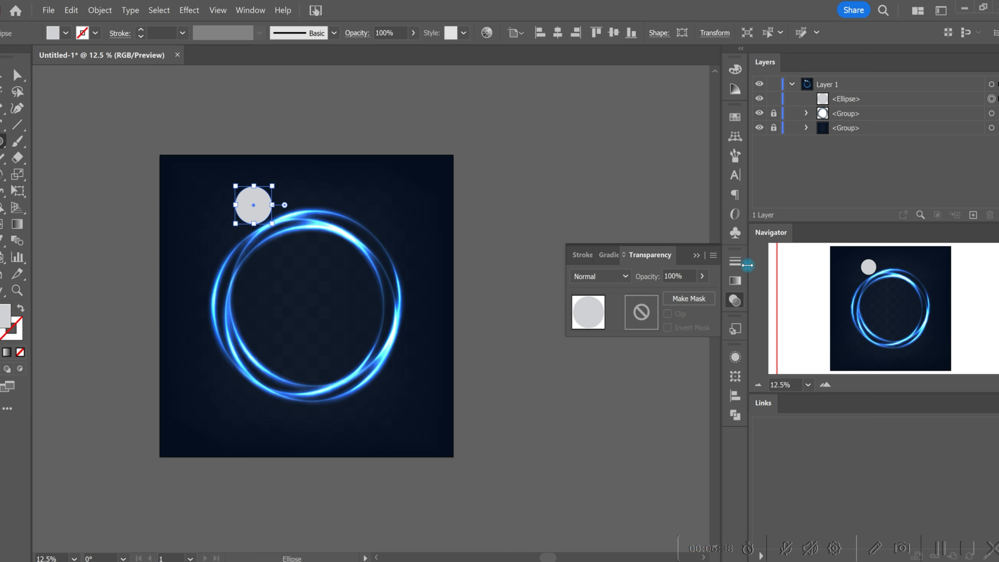
click(734, 281)
click(632, 372)
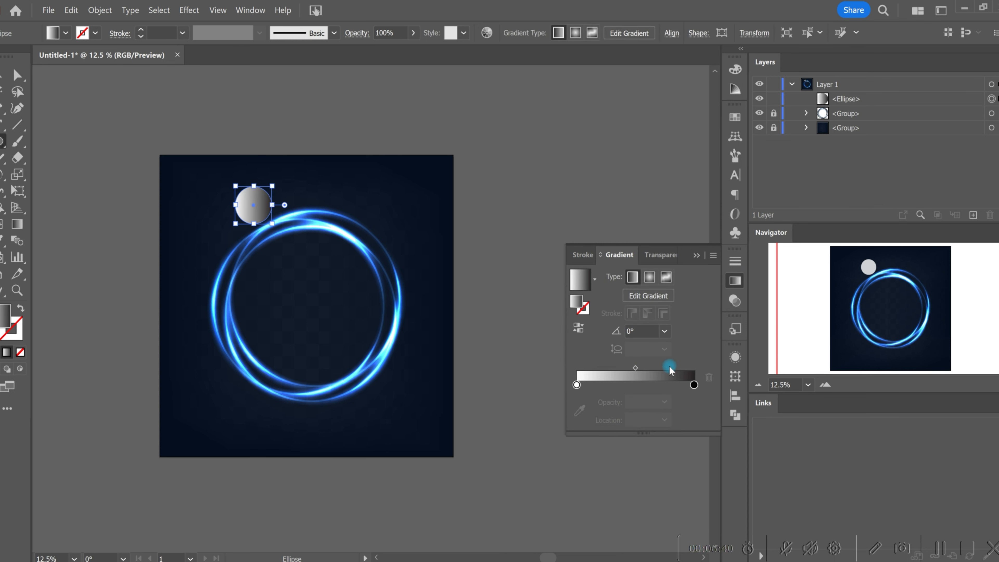
click(655, 275)
Step: Set the small circle's blending mode to Overlay
click(735, 300)
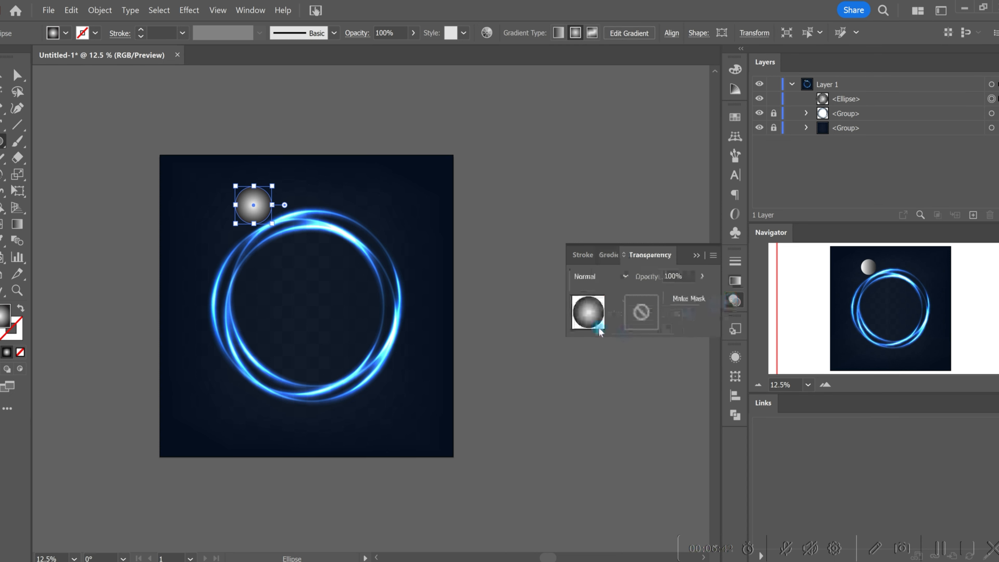
click(606, 276)
click(630, 374)
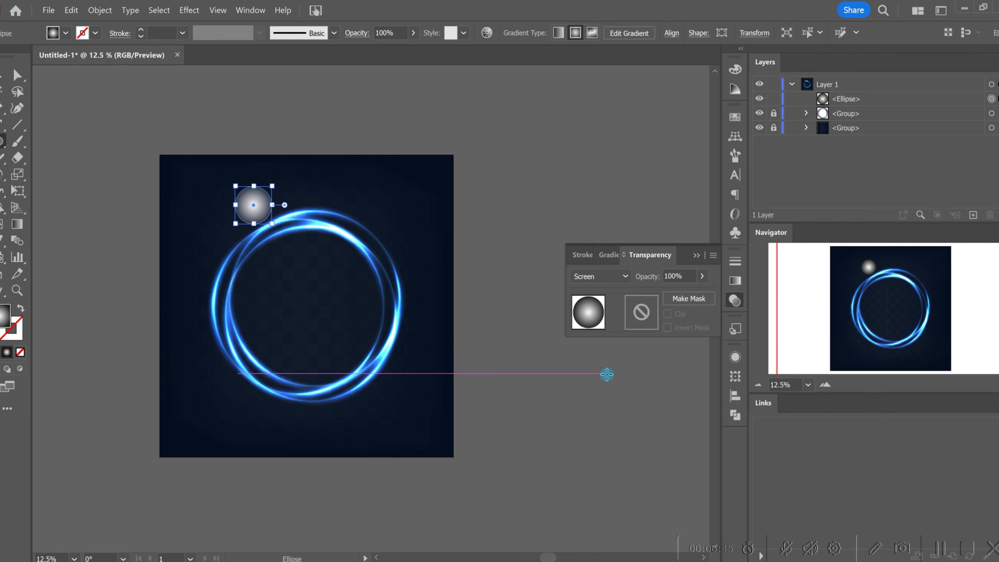
click(605, 280)
click(597, 411)
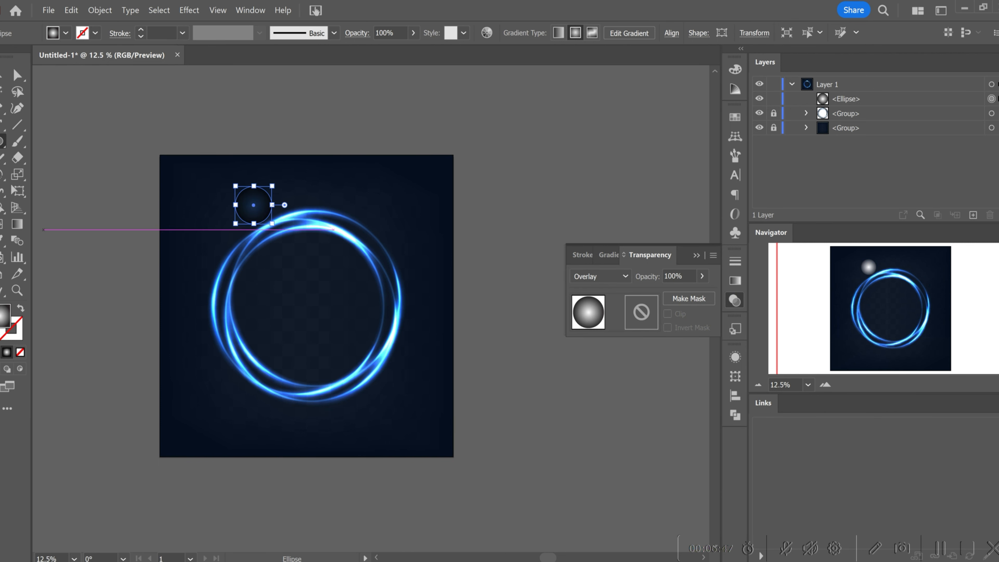
Step: Set the opacity of the circle gradient's outer black stop to 0%
click(17, 74)
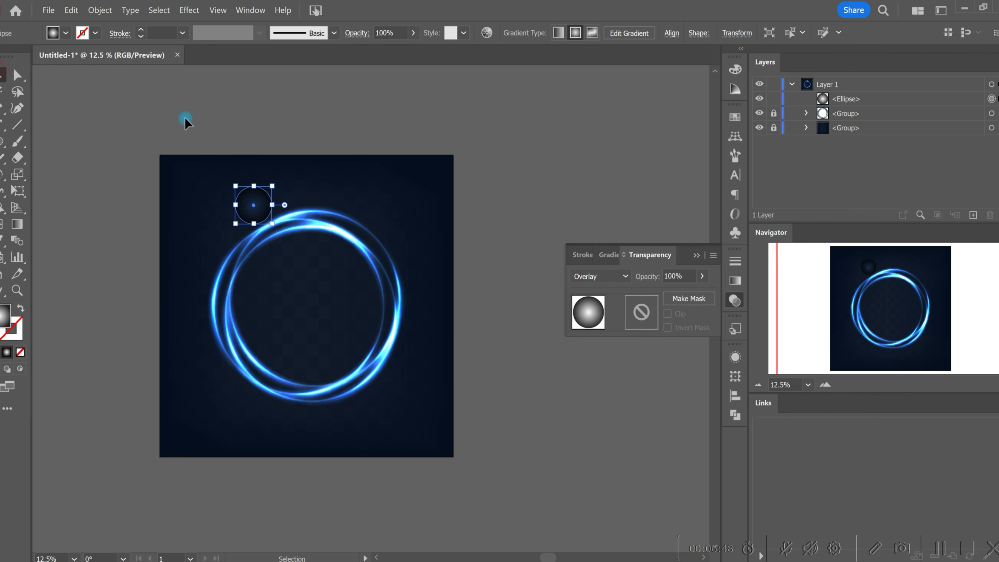
click(735, 281)
click(694, 385)
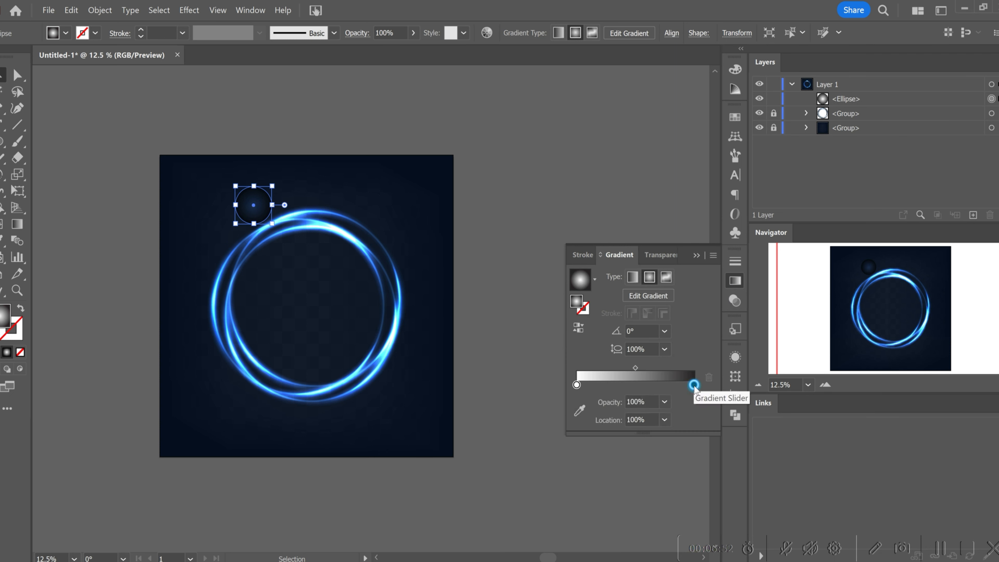
click(665, 403)
click(663, 232)
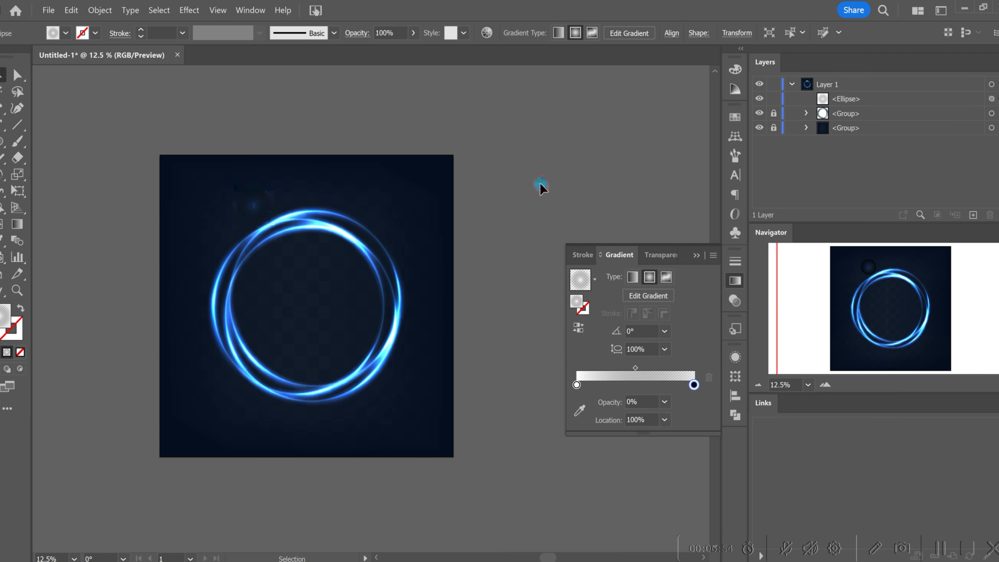
Step: Recolor the circle gradient's outer stop to blue in HSB, about H 211, S 60, B 88
click(252, 207)
click(694, 385)
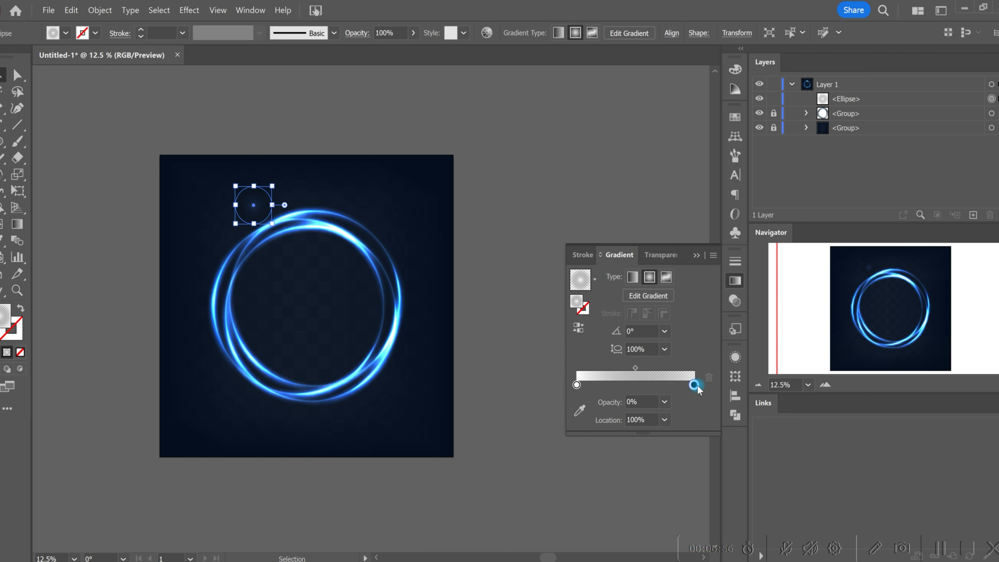
double_click(694, 385)
click(705, 426)
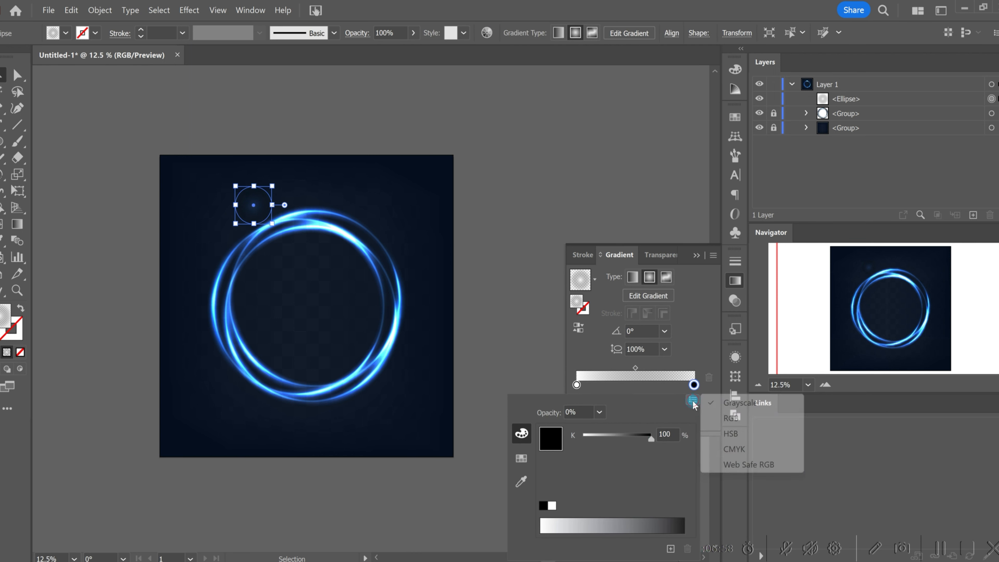
click(710, 436)
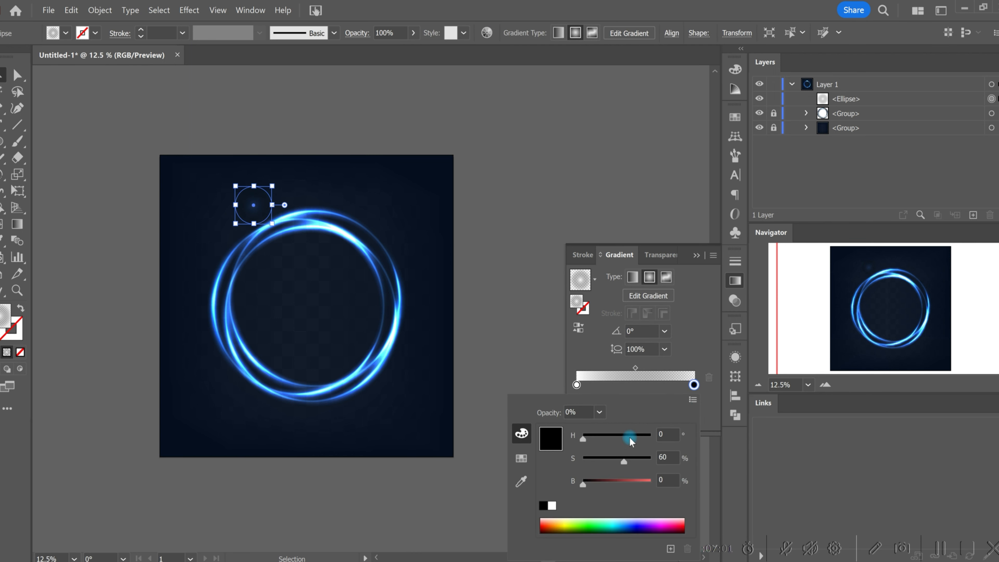
click(610, 485)
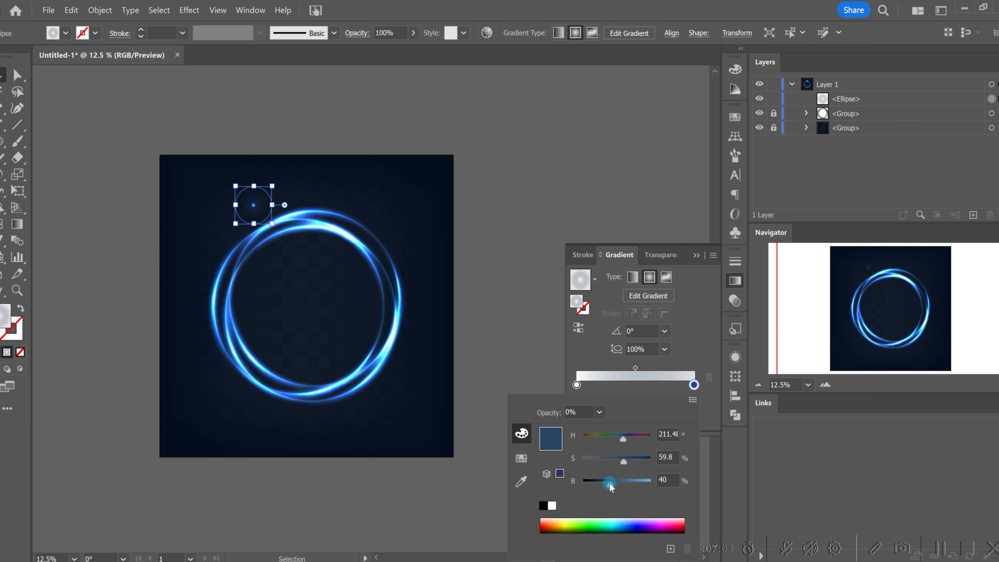
drag(614, 482, 642, 484)
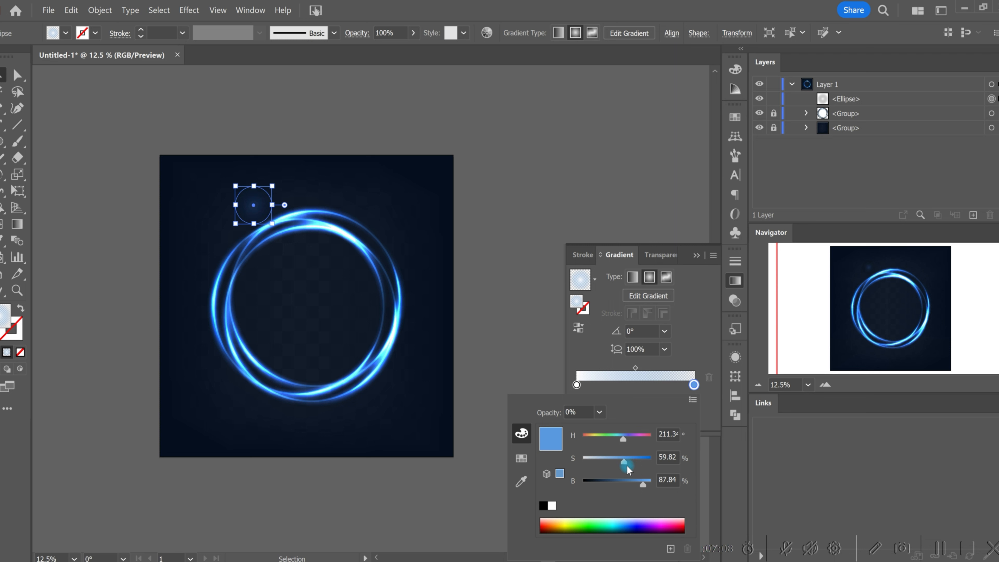
Step: Recolor the circle gradient's inner stop to light blue in HSB, about H 212, S 45, B 100
double_click(577, 384)
click(689, 397)
click(707, 434)
mouse_move(627, 455)
mouse_down()
mouse_move(605, 460)
mouse_move(615, 460)
mouse_up()
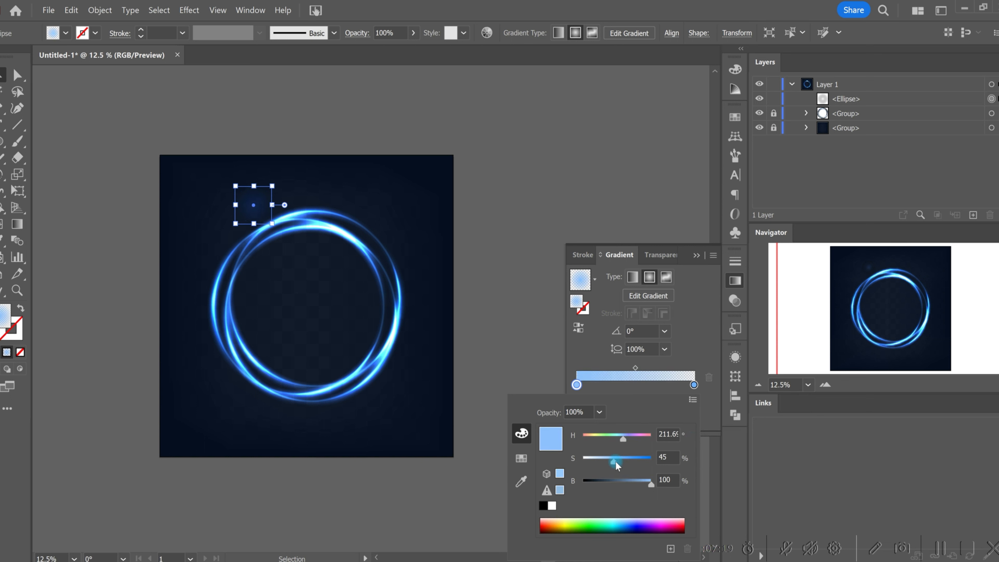
click(487, 304)
click(477, 261)
Step: Enlarge the circle around its center and move its inner gradient stop to about 24%
drag(218, 214, 280, 205)
drag(592, 386, 606, 387)
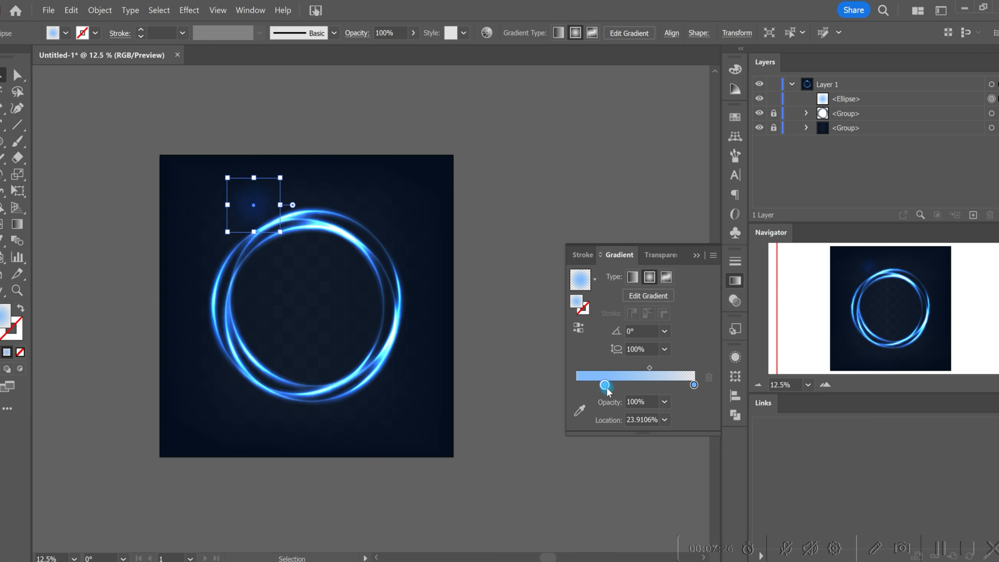
click(356, 322)
Step: Set the circle's opacity to 55% and scatter four copies of it around the rings
click(247, 209)
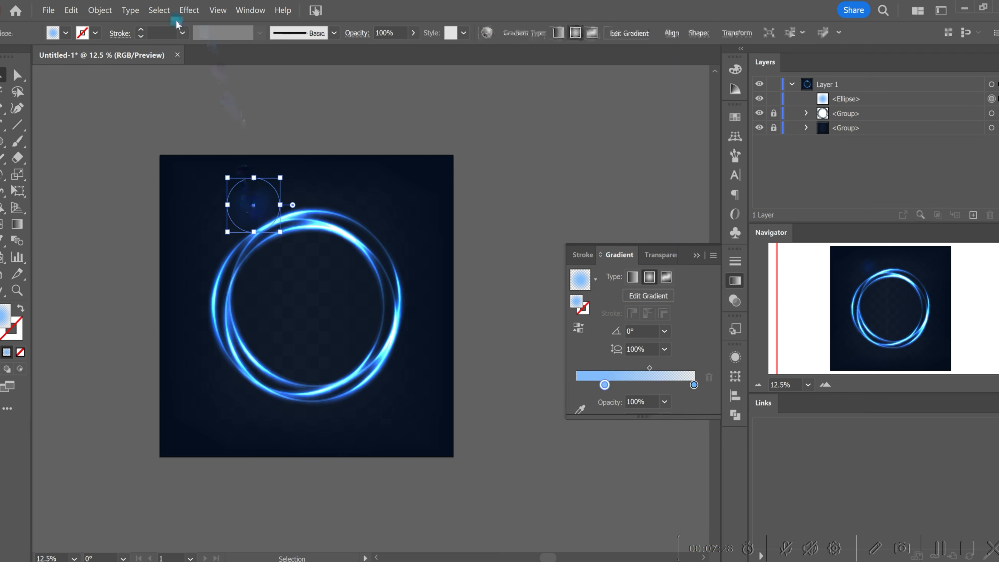
click(412, 38)
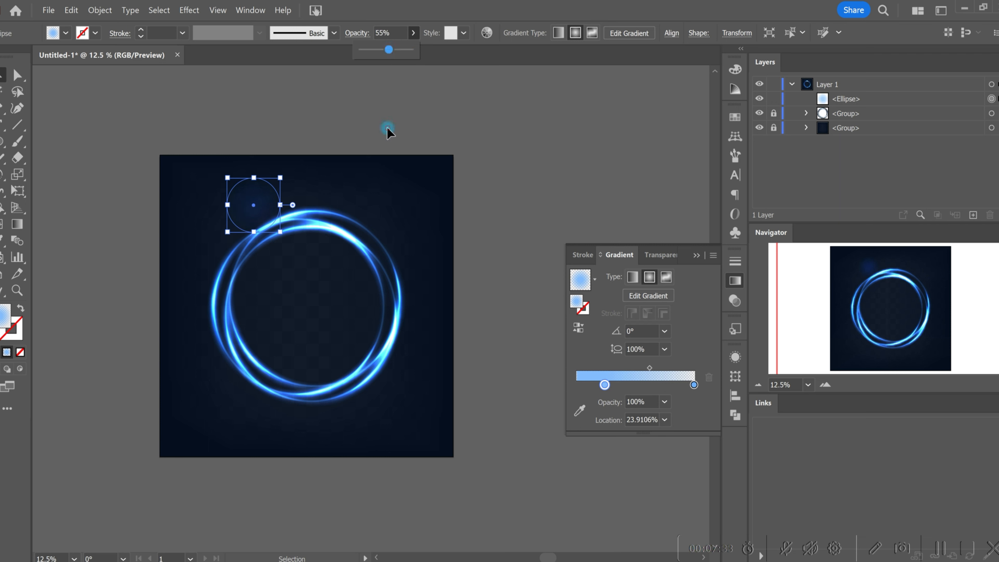
click(390, 167)
drag(260, 218, 344, 227)
click(439, 340)
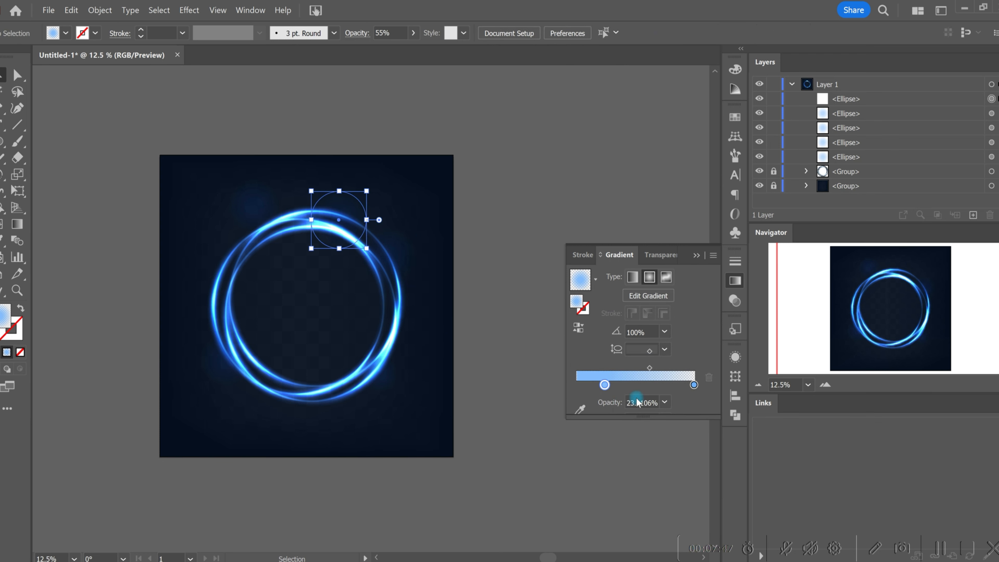
Step: Sharpen the circle copy at the top of the rings by setting its inner gradient stop to about 73.5% and its opacity to 100%
click(604, 385)
drag(654, 387, 665, 388)
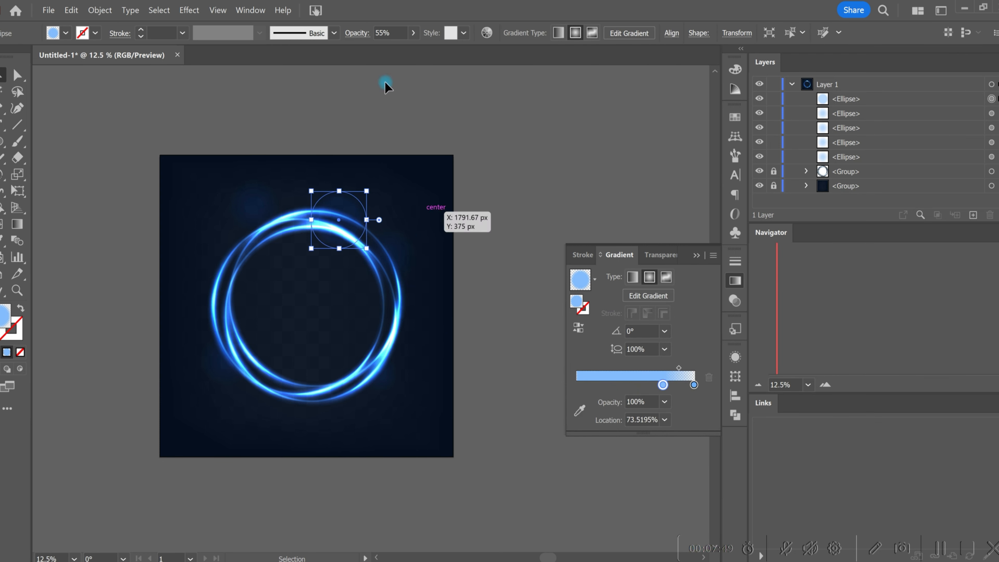
click(414, 33)
click(477, 168)
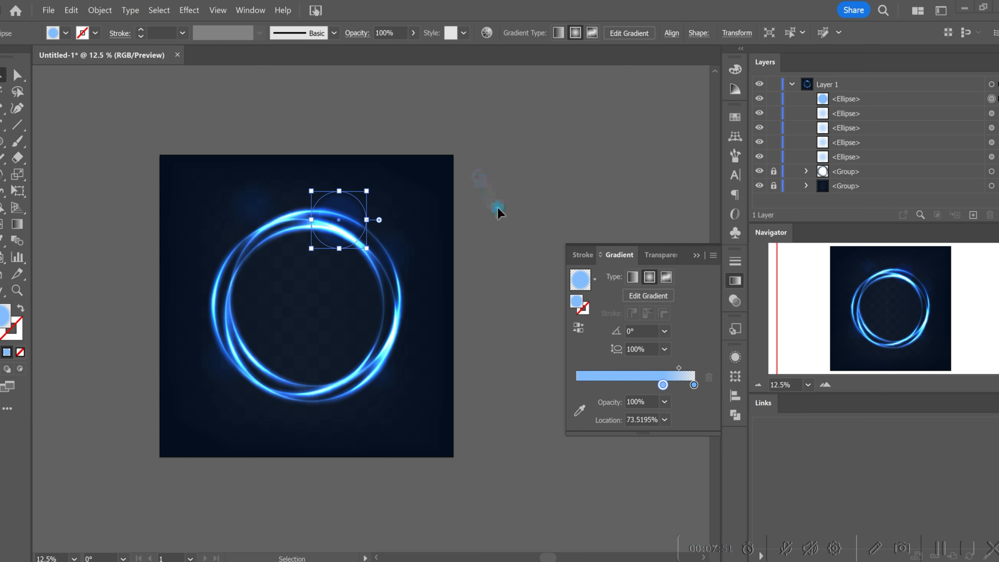
click(496, 208)
Step: Scale down the sharper circle and scatter copies of it in varying sizes around the rings
click(365, 223)
drag(367, 221, 356, 281)
click(346, 288)
drag(345, 230, 233, 243)
click(279, 301)
click(441, 372)
click(384, 373)
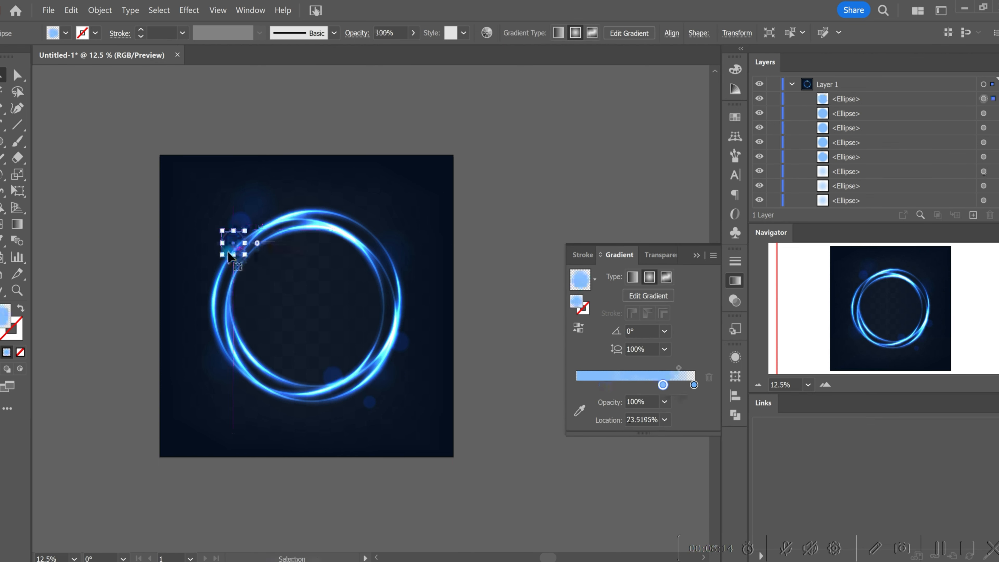
Step: Shrink the circle beside the rings' upper-left edge and place a copy of it outside the lower-left curve
drag(270, 251, 270, 248)
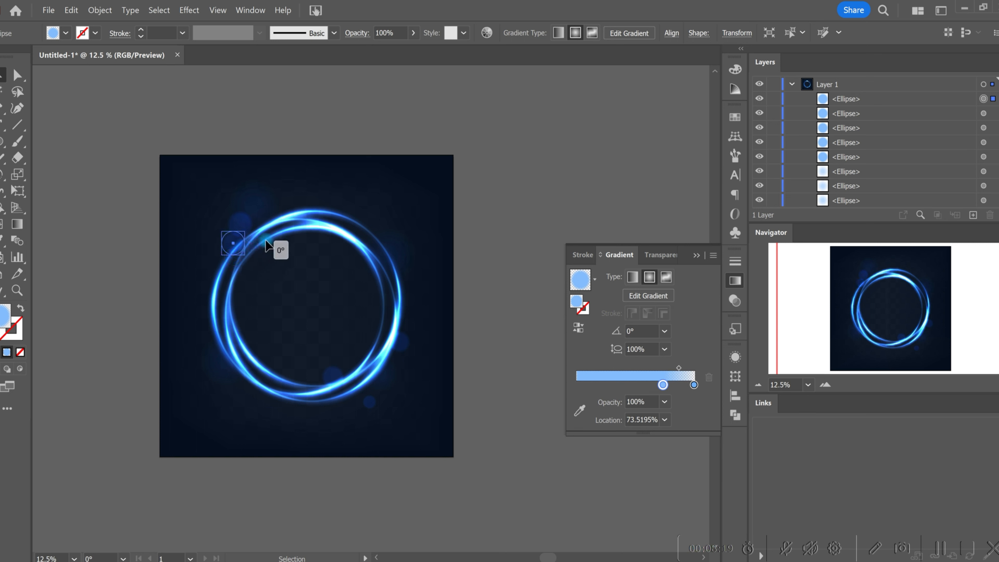
drag(237, 283, 246, 286)
click(246, 284)
drag(233, 243, 216, 372)
click(226, 250)
click(256, 423)
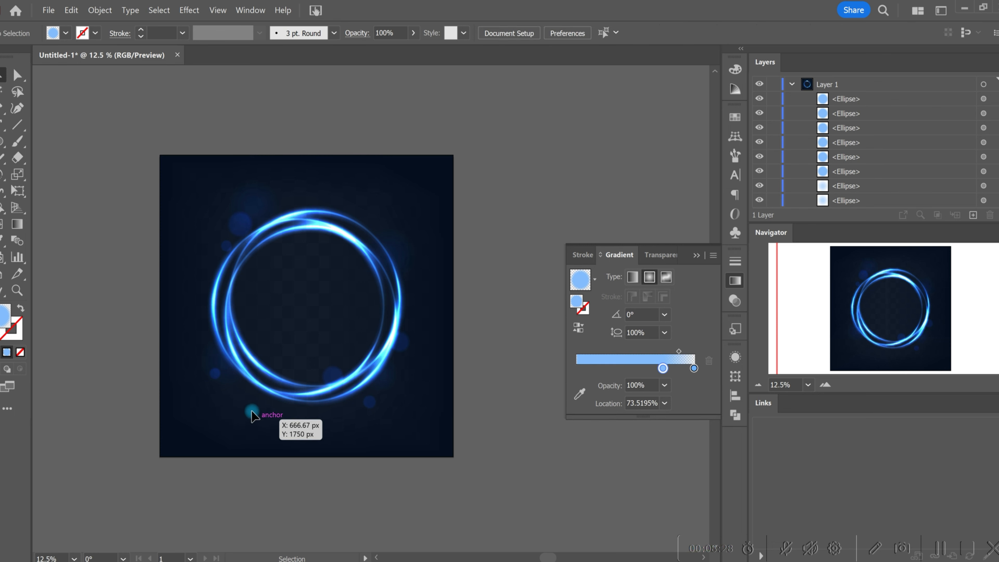
Step: Place two more small circle copies near the rings' lower-left curve, one outside and one inside it
scroll(213, 391, up, 2)
drag(221, 363, 352, 354)
click(206, 419)
scroll(235, 298, down, 1)
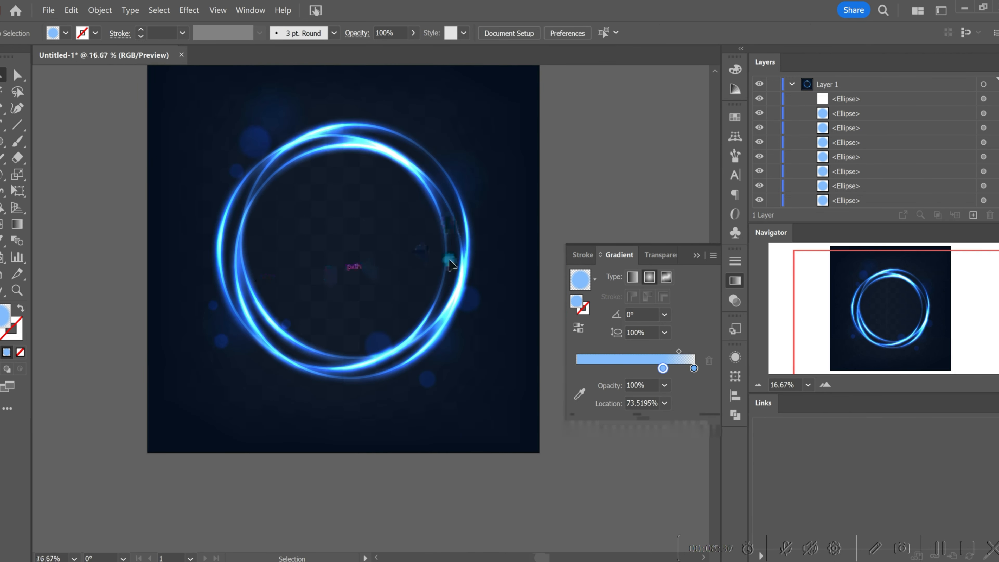
Step: Place copies of the bokeh circles in varying sizes around the rings' upper-right edge, overlapping two small ones on the outer curve
drag(468, 305, 440, 130)
drag(431, 380, 455, 187)
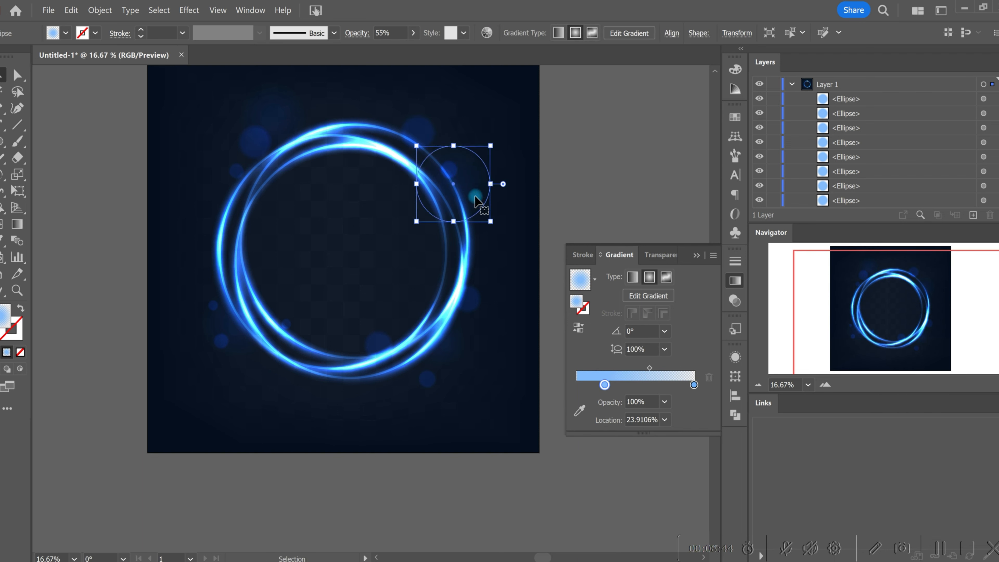
drag(434, 389, 447, 170)
scroll(446, 171, up, 3)
drag(427, 135, 435, 180)
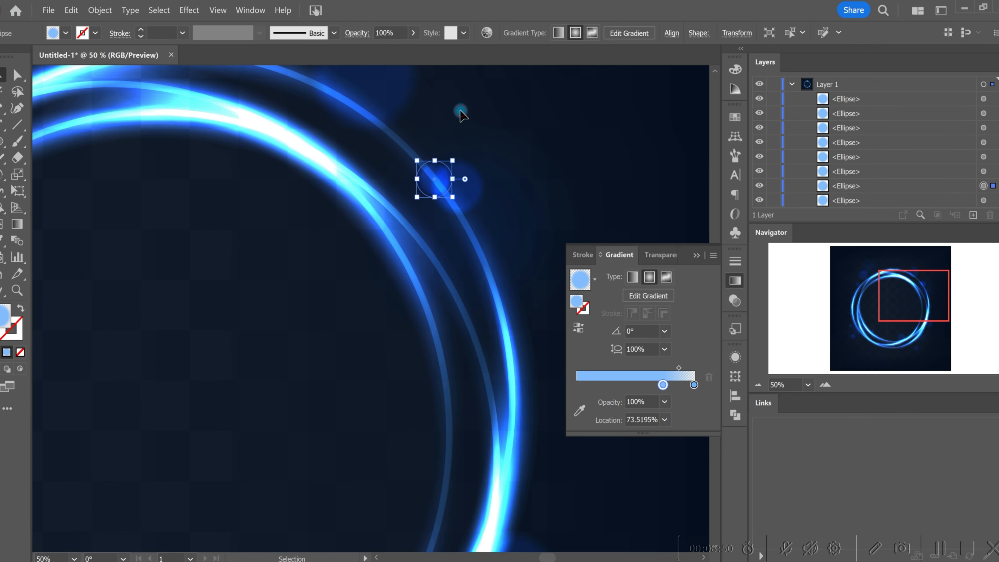
click(460, 112)
scroll(377, 244, down, 5)
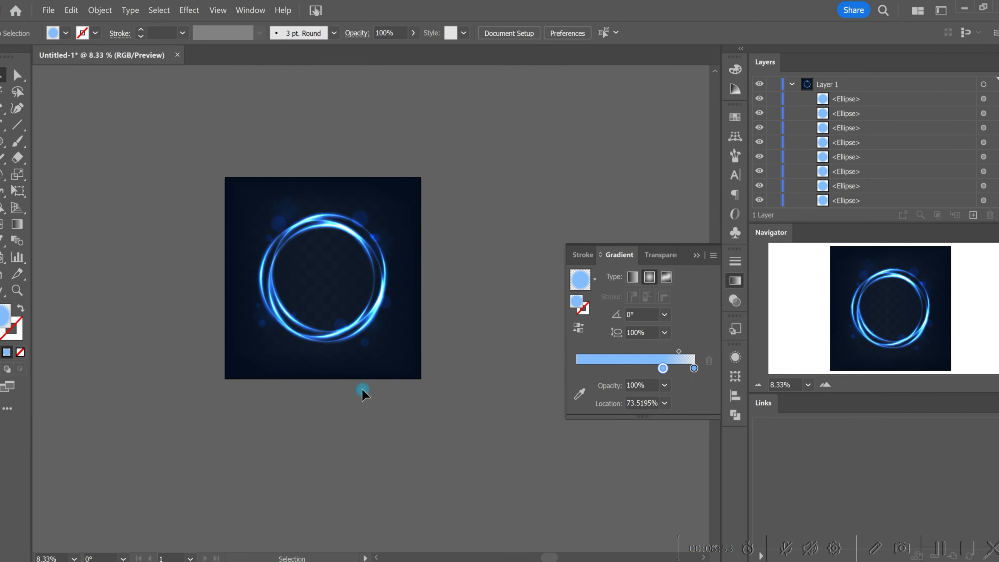
scroll(349, 354, up, 1)
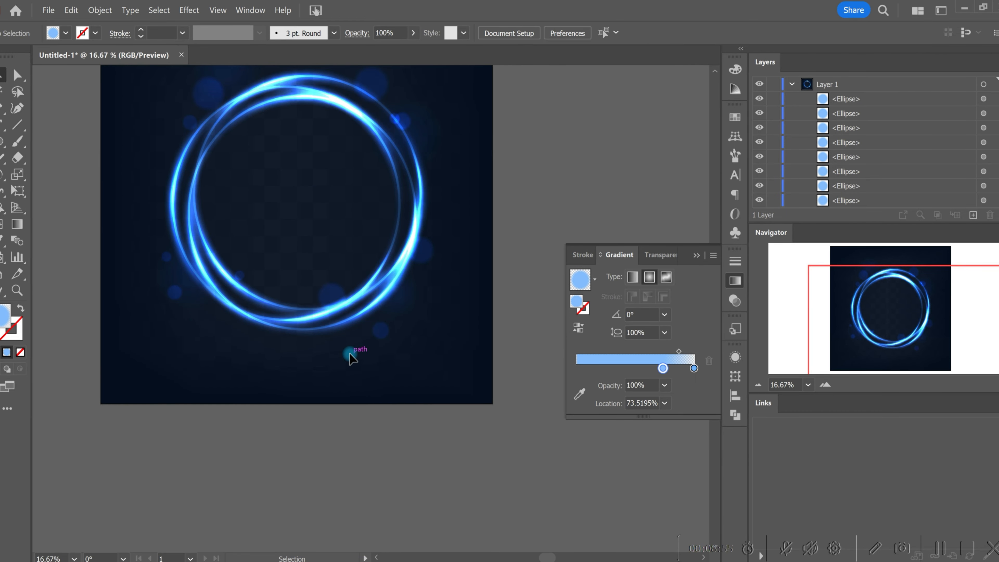
Step: Group all the scattered bokeh circles around the rings and lock the group
scroll(412, 413, down, 1)
drag(458, 403, 195, 129)
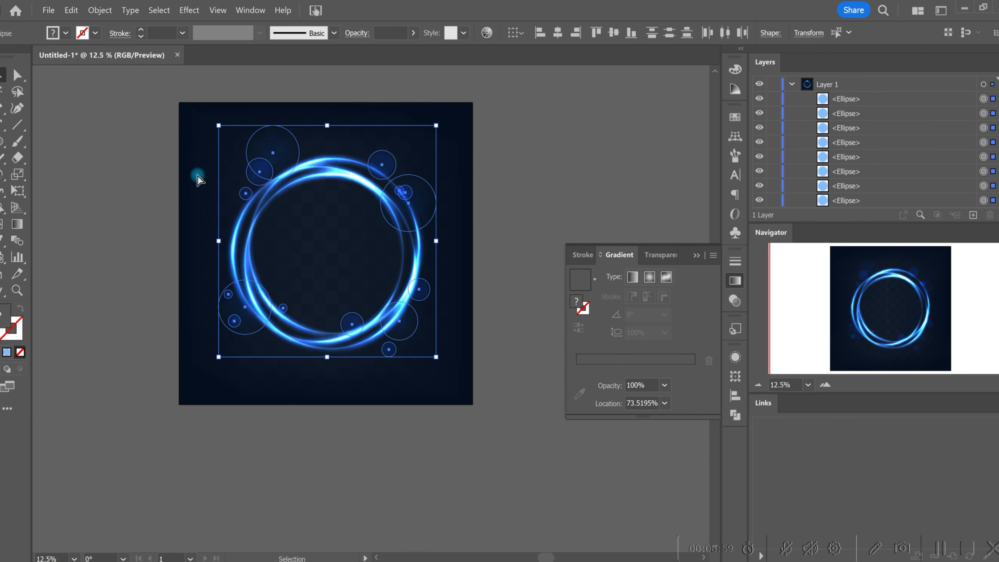
key(ctrl+2)
key(ctrl+z)
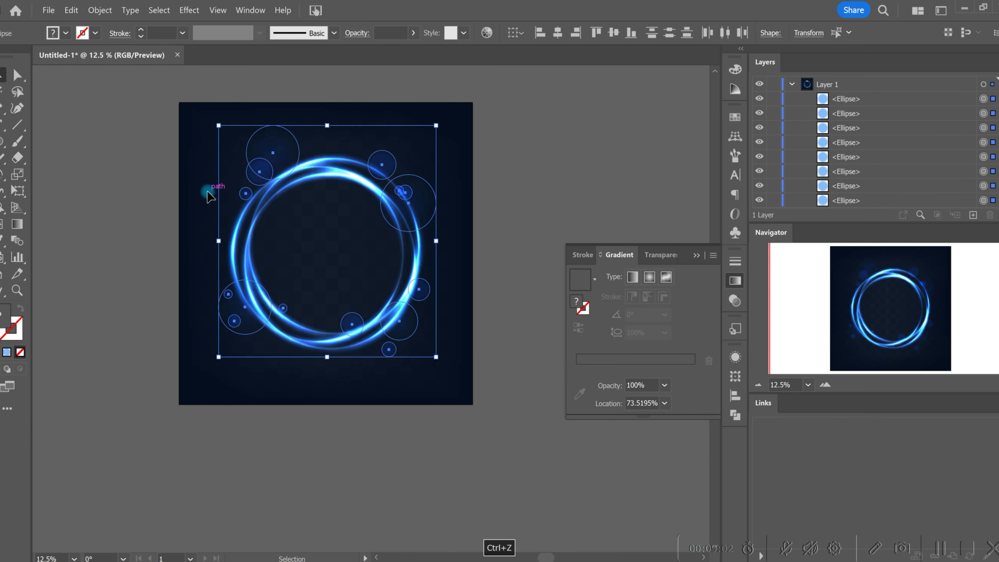
key(ctrl+z)
key(ctrl+2)
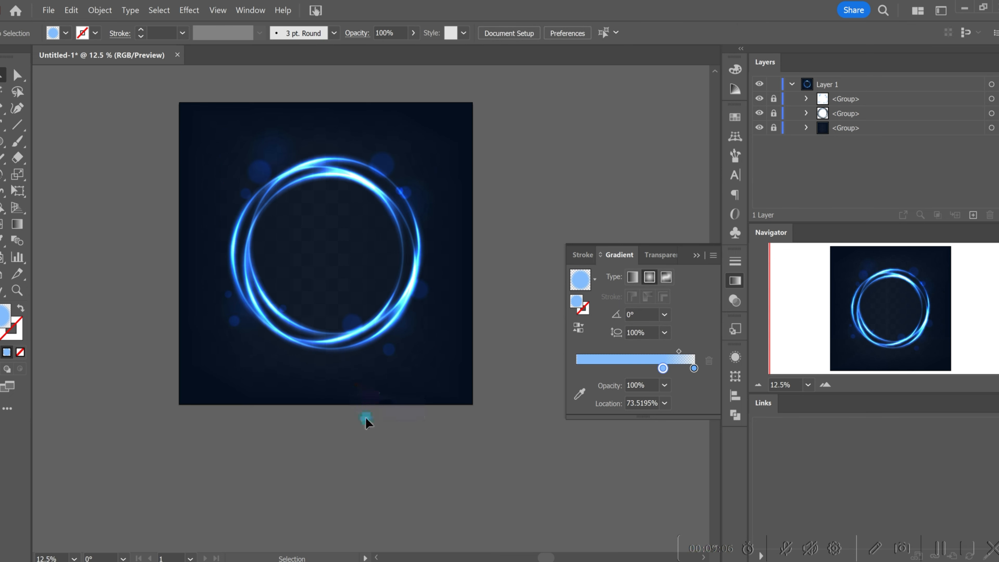
Step: Draw a small circle outside the rings' lower-left curve and match its appearance to the bokeh circles with the Eyedropper
scroll(246, 344, up, 3)
drag(259, 301, 288, 329)
key(i)
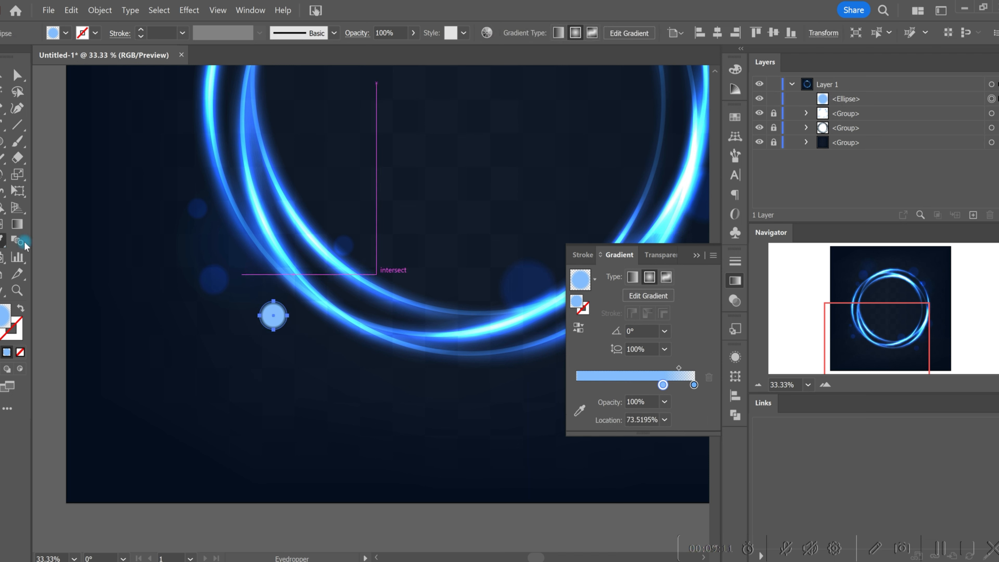
key(v)
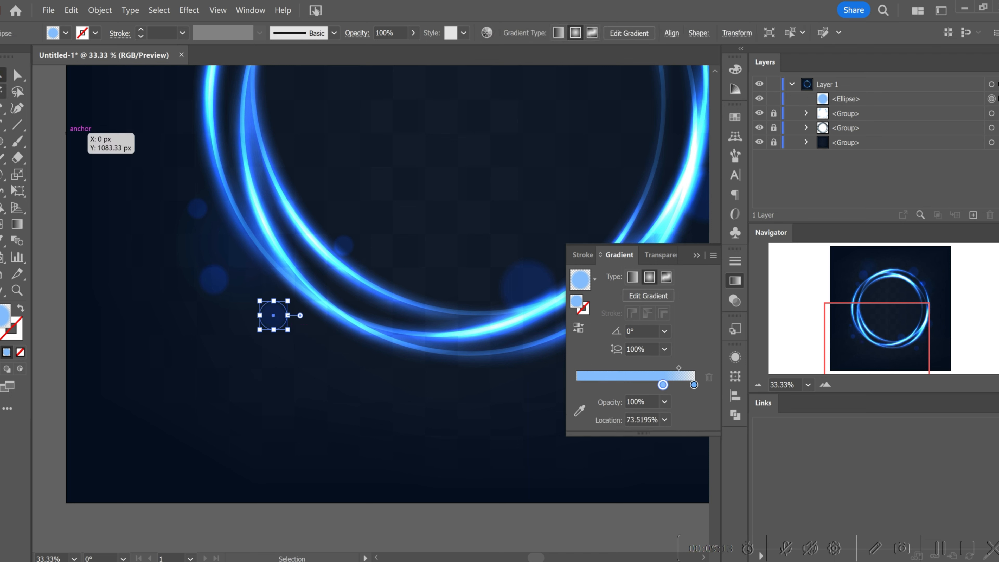
Step: Recolour the new circle's inner gradient stop to a pale violet with a hue of about 244°
click(18, 74)
click(221, 315)
click(288, 315)
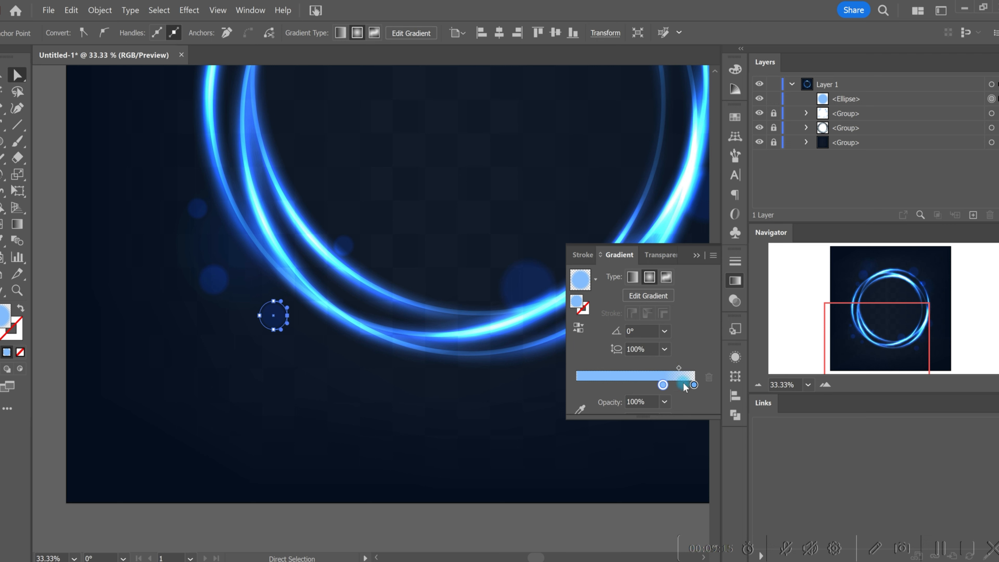
double_click(662, 387)
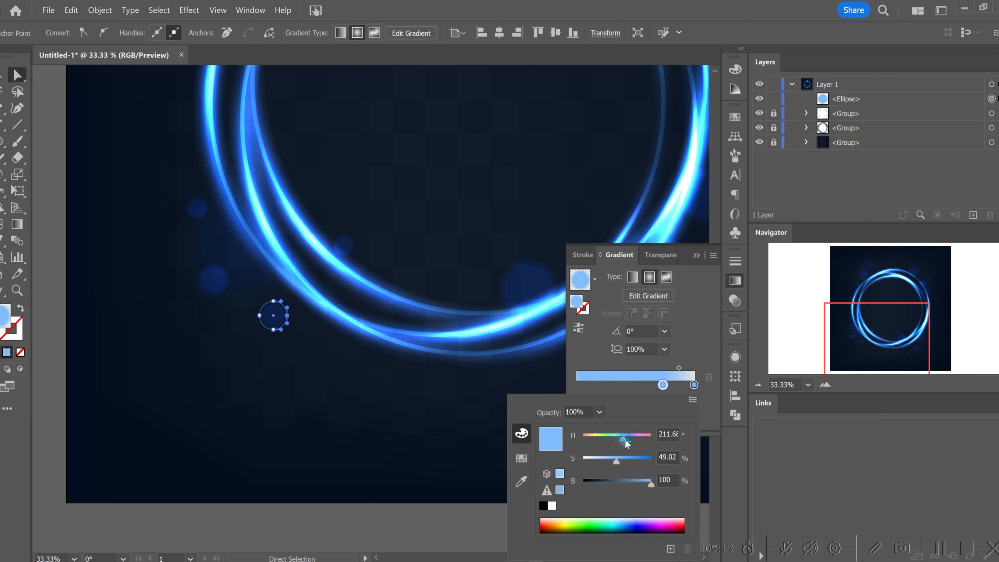
drag(625, 443, 627, 444)
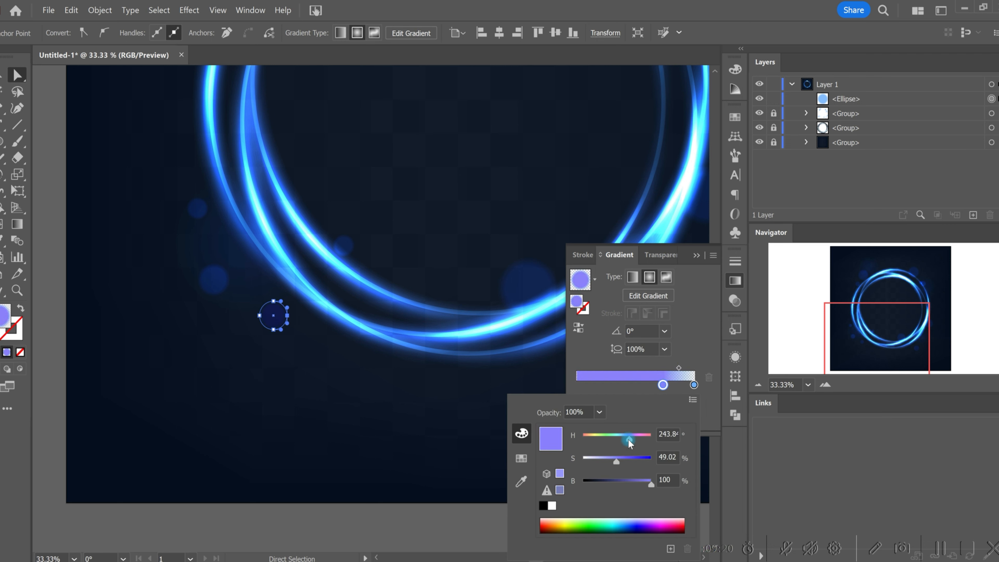
mouse_move(616, 464)
mouse_down()
mouse_move(592, 462)
mouse_move(603, 465)
mouse_up()
click(733, 301)
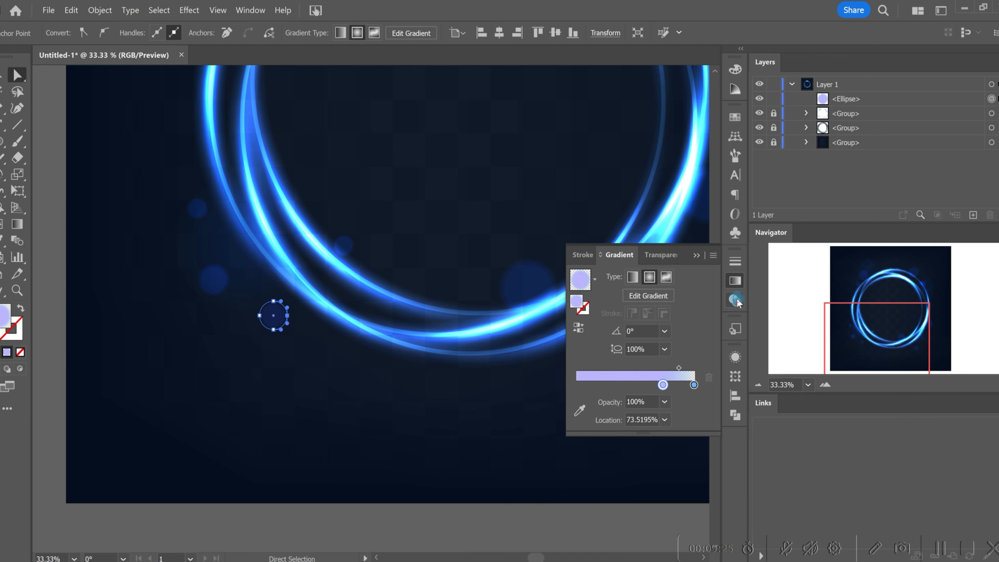
Step: Set the new circle's blending mode to Screen
click(735, 300)
click(600, 277)
click(595, 407)
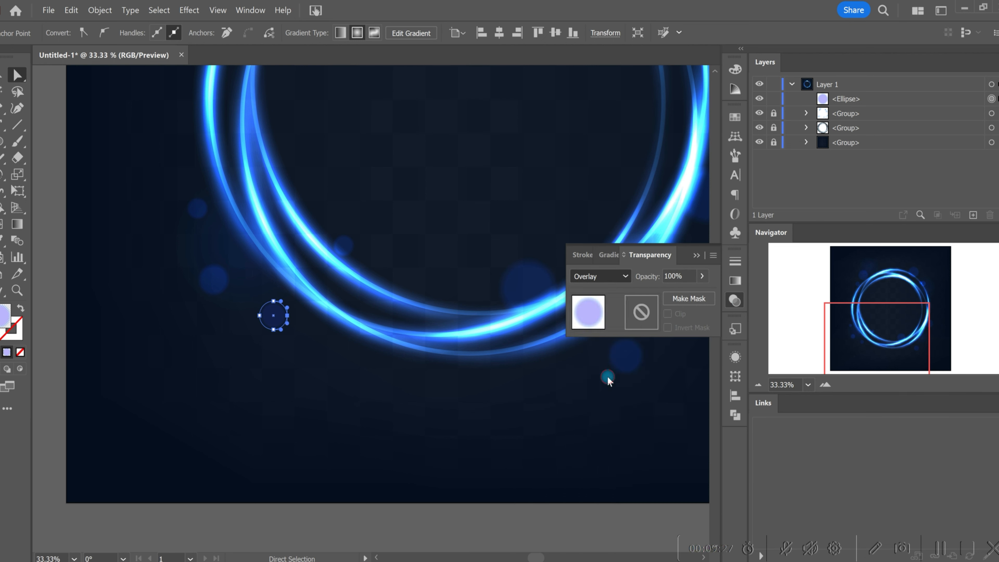
click(607, 376)
Step: Set the circle's inner gradient stop to dark navy, hue about 244° and saturation about 96%, and its transparent outer stop to black
click(735, 280)
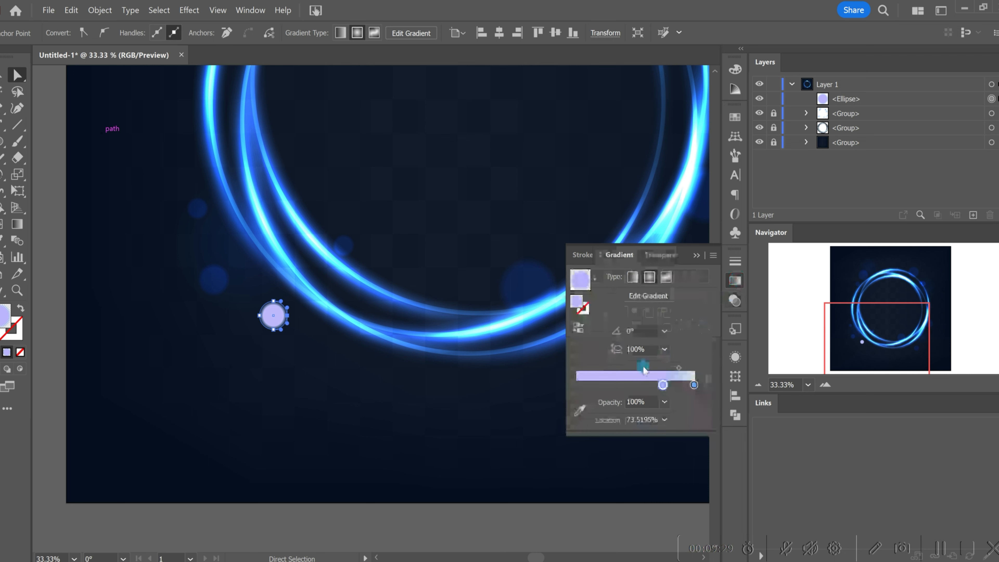
double_click(662, 385)
drag(630, 460, 608, 487)
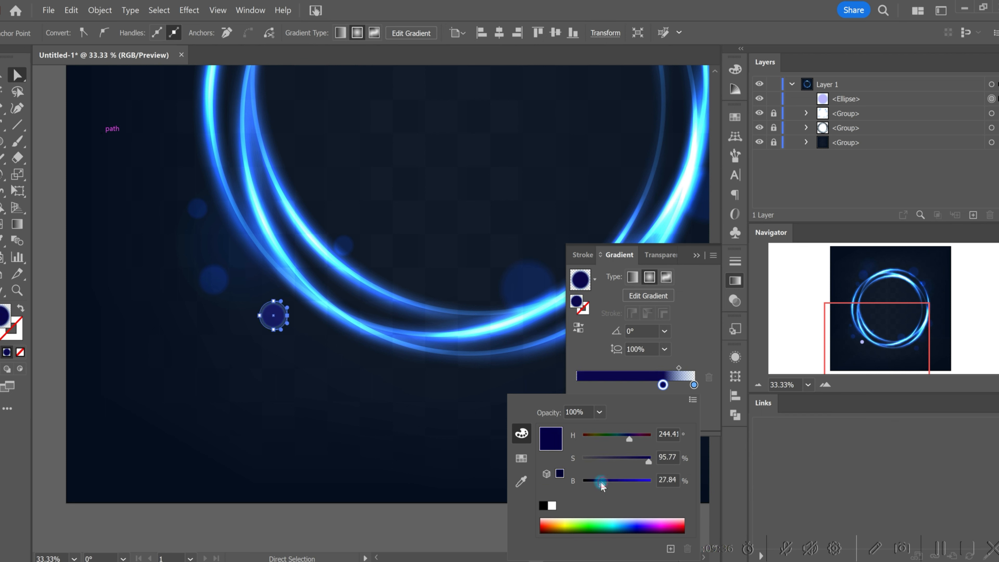
double_click(693, 386)
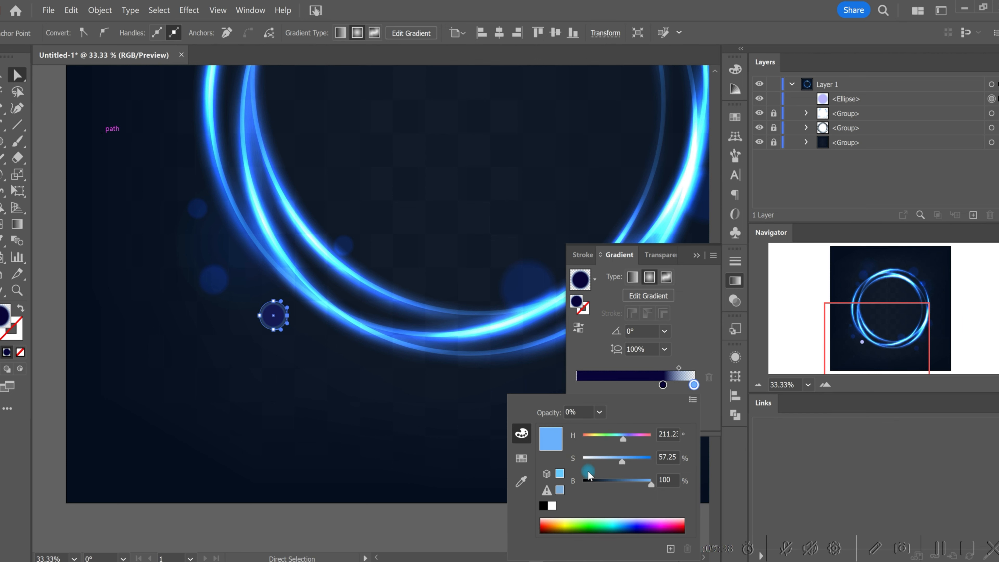
click(543, 505)
click(514, 376)
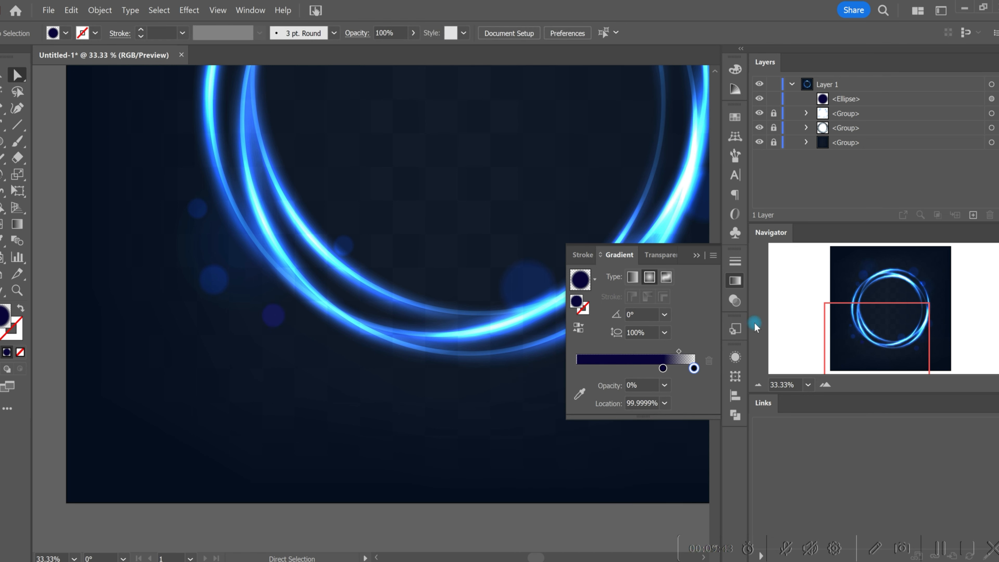
click(404, 380)
Step: Place a smaller copy overlapping the dark blue circle's upper-left edge and another small copy on the rings' lower-left curve
drag(271, 319, 263, 310)
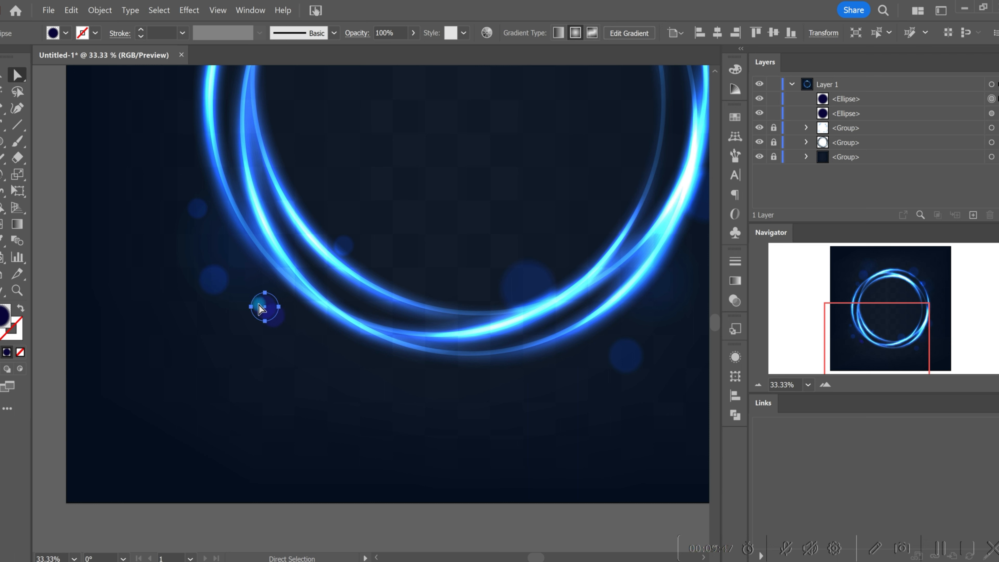
key(v)
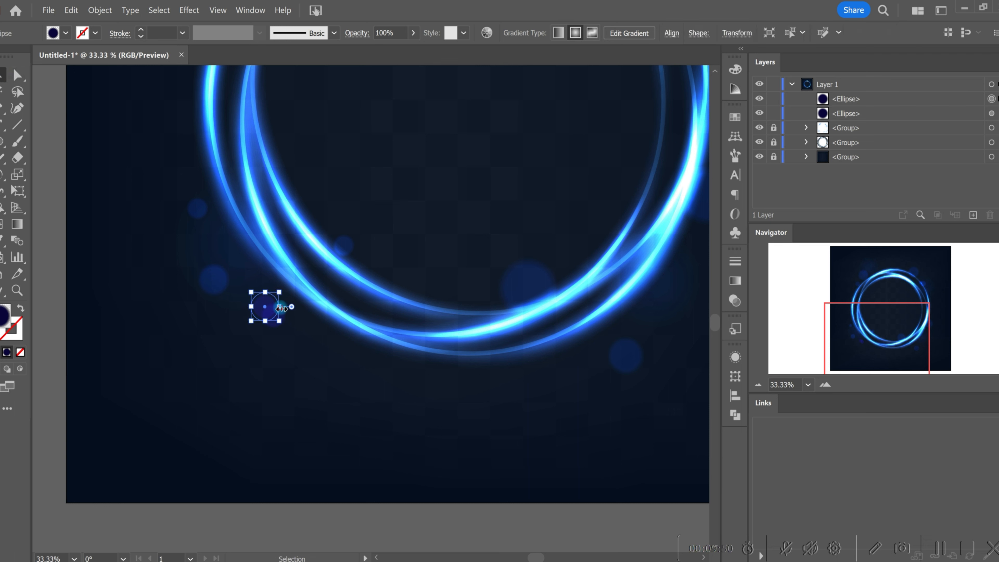
click(274, 351)
drag(264, 315, 256, 256)
click(269, 360)
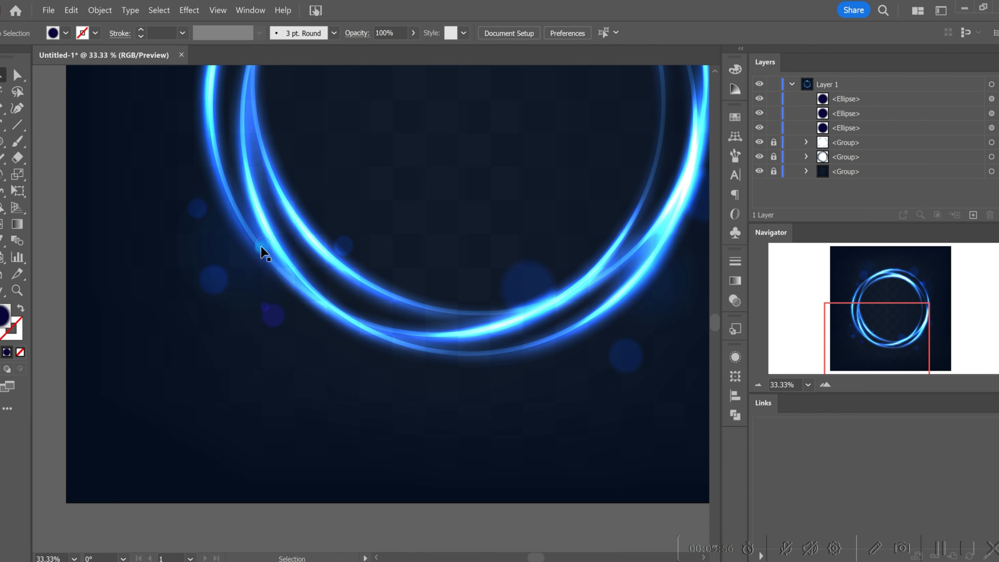
Step: Set the blending mode of the three dark blue circles near the lower-left curve to Color Dodge
drag(268, 293, 292, 368)
click(733, 283)
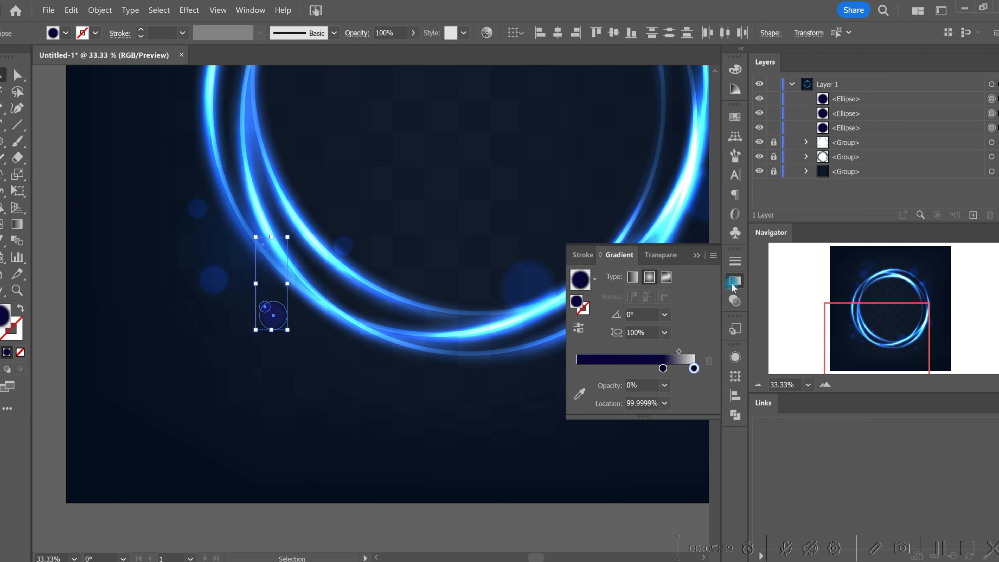
click(735, 301)
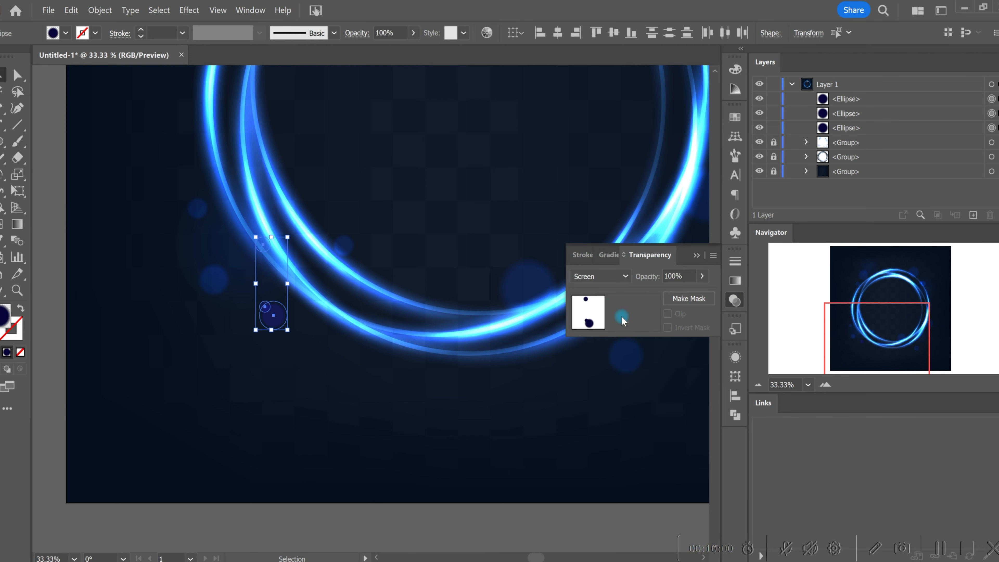
click(601, 277)
click(602, 387)
click(295, 413)
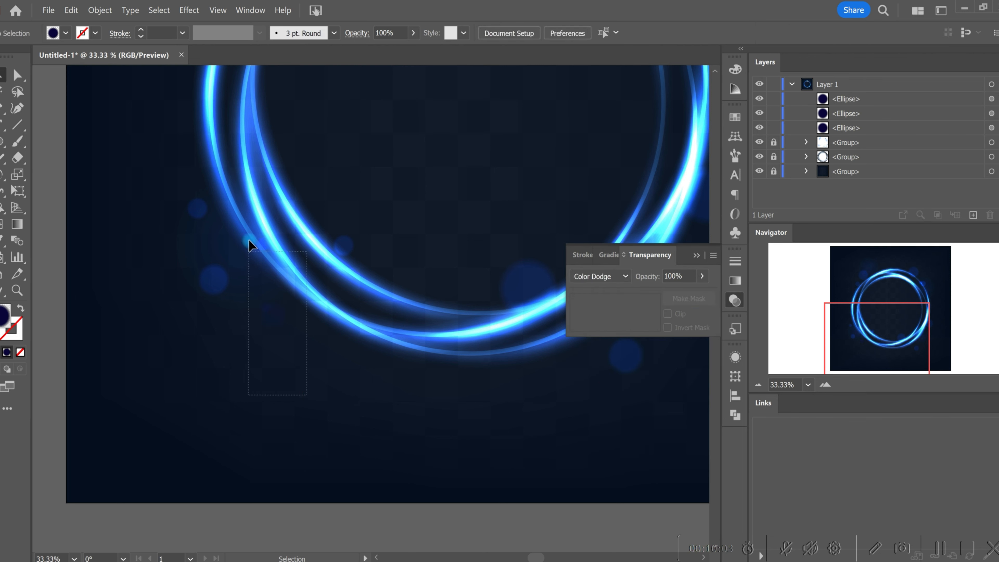
Step: Brighten the three circles' inner gradient stop to a vivid blue with hue about 245°, saturation about 97% and brightness about 76%
drag(249, 240, 230, 231)
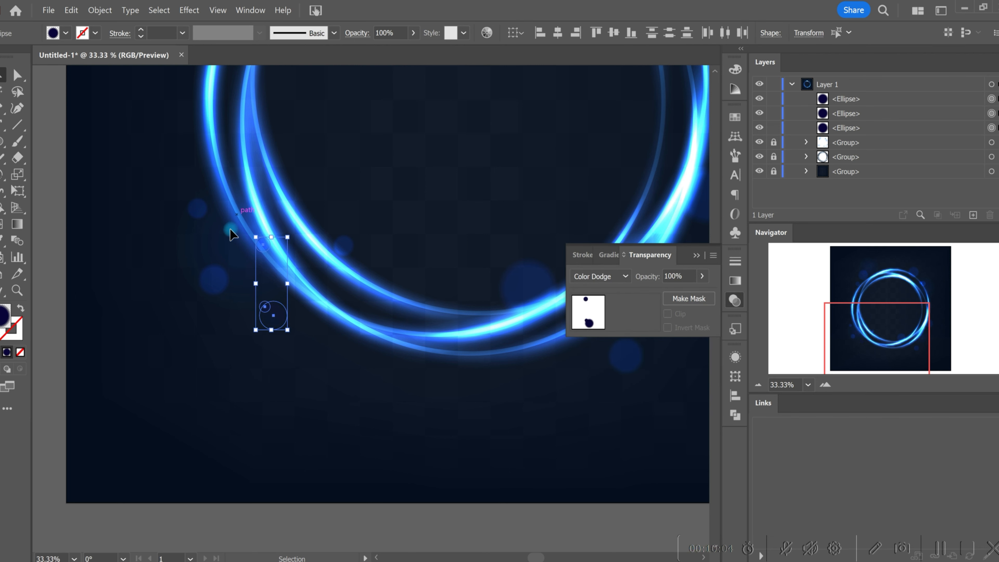
click(734, 283)
double_click(662, 369)
drag(617, 463, 634, 464)
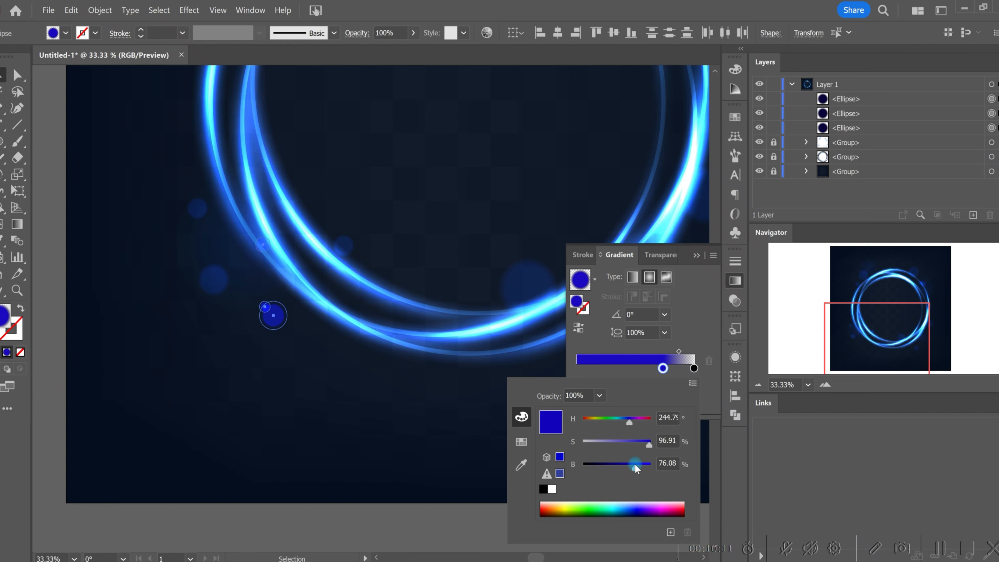
click(735, 285)
click(456, 288)
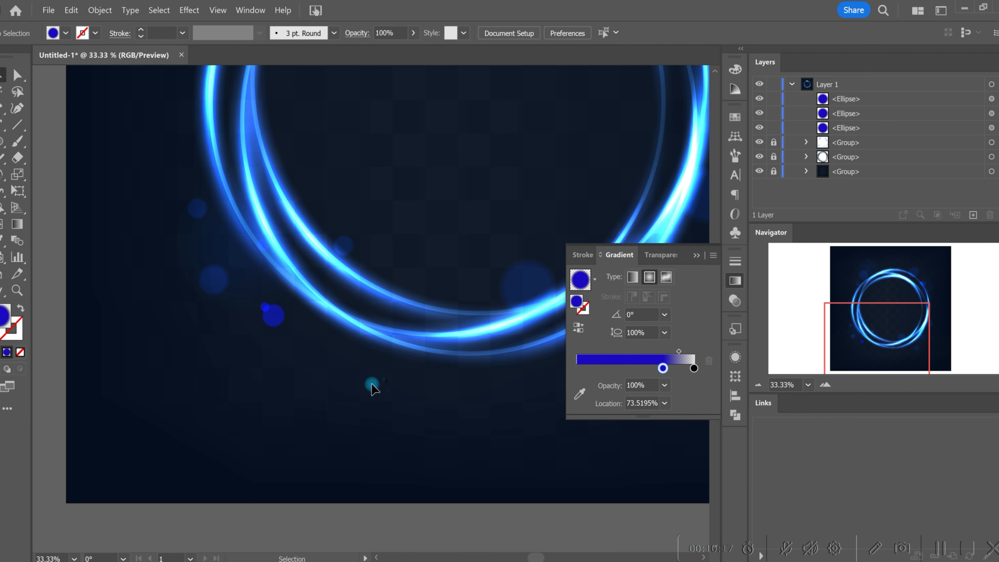
click(732, 279)
Step: Place another copy of the small blue circle just outside the rings' lower-left curve
drag(263, 308, 229, 235)
click(156, 310)
scroll(156, 310, down, 1)
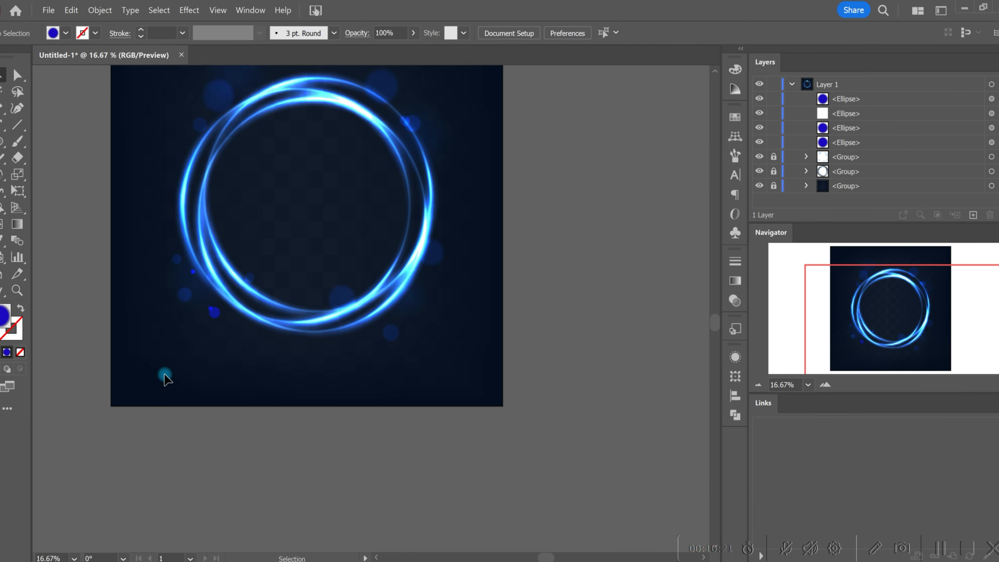
Step: Recolour the four circles' inner gradient stop to pale violet with hue about 244°, saturation about 27% and brightness about 83%
scroll(161, 379, up, 3)
drag(225, 362, 175, 288)
click(734, 280)
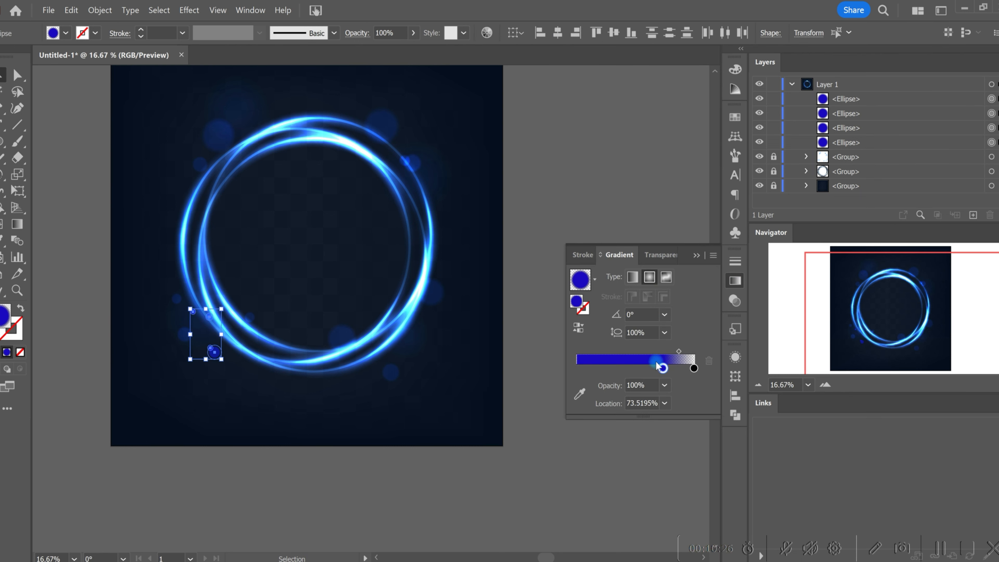
double_click(663, 370)
click(612, 444)
drag(609, 446, 587, 442)
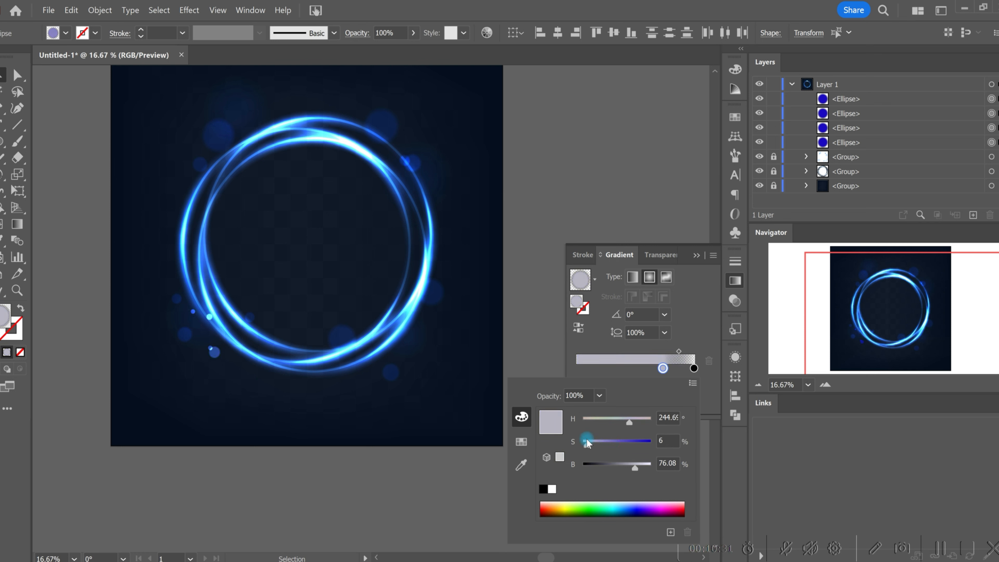
drag(637, 468, 603, 448)
click(608, 444)
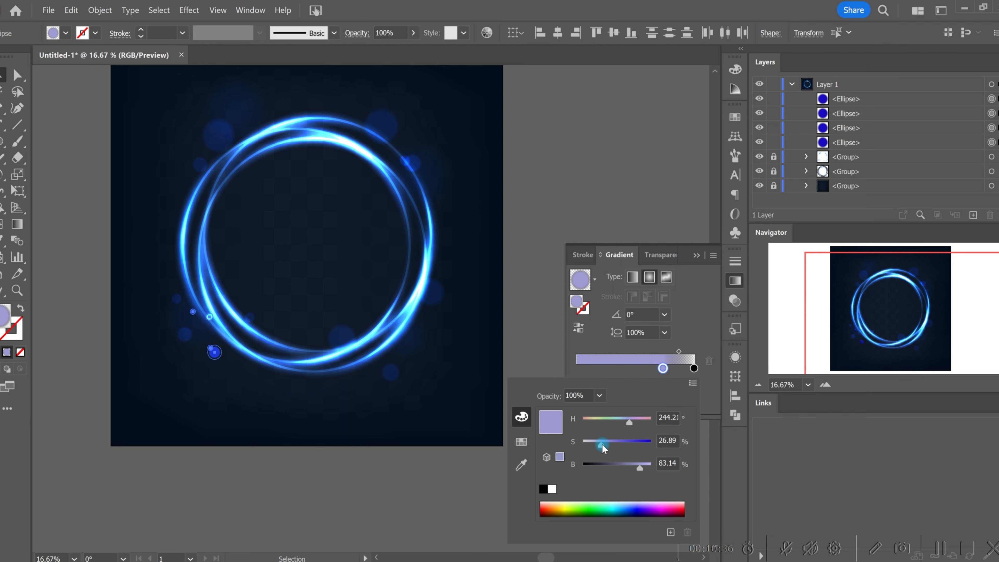
click(736, 280)
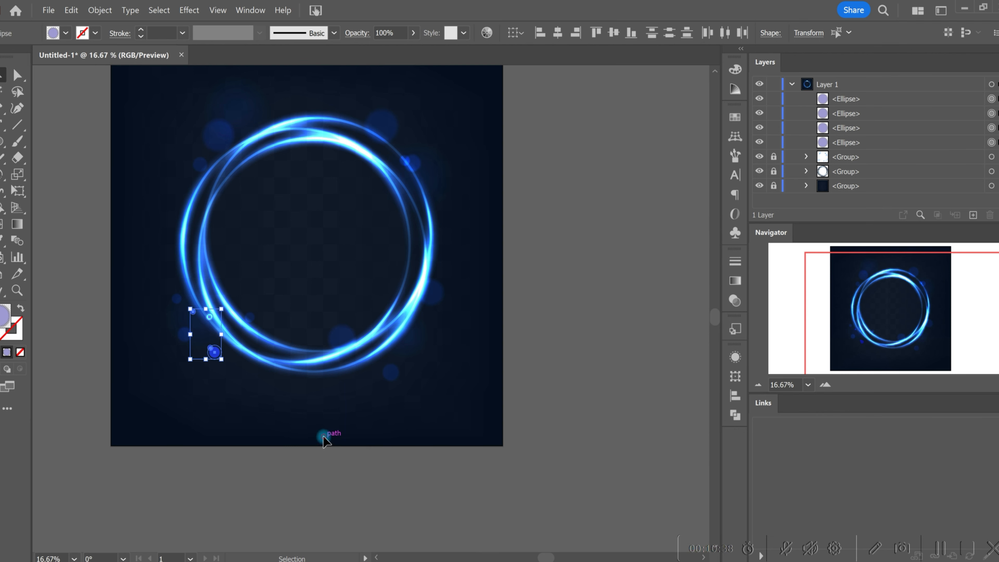
click(323, 437)
Step: Scatter more small copies of the glowing circles on, inside and outside the rings' lower-left curve, reducing some in size
scroll(211, 363, up, 3)
drag(207, 224, 334, 304)
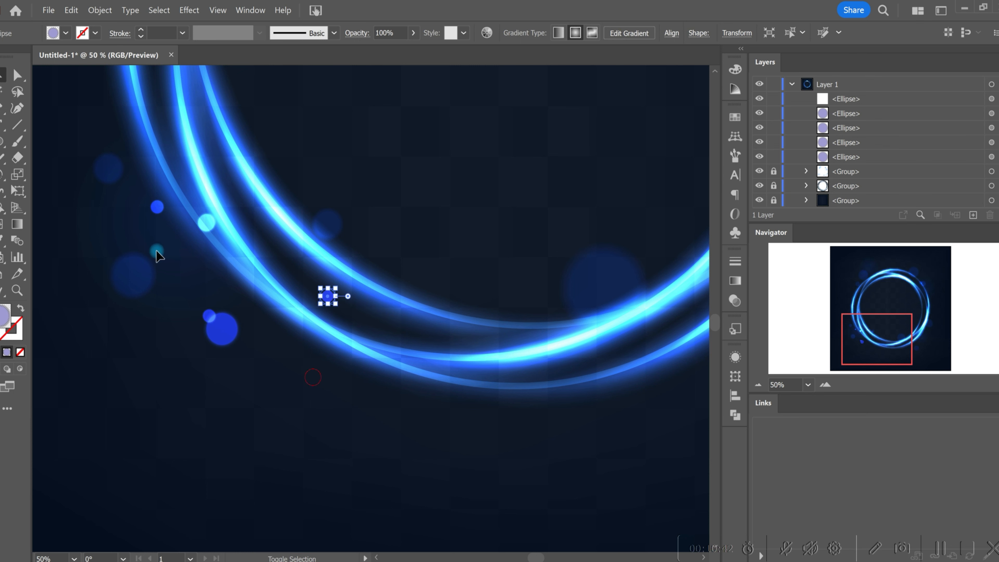
drag(157, 208, 182, 279)
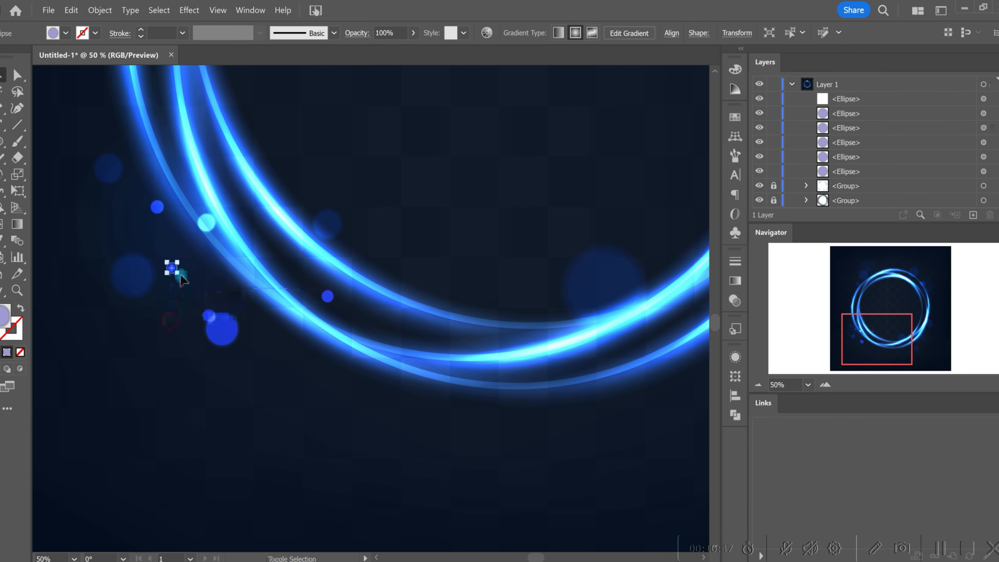
drag(208, 223, 159, 170)
click(192, 252)
drag(172, 276, 209, 266)
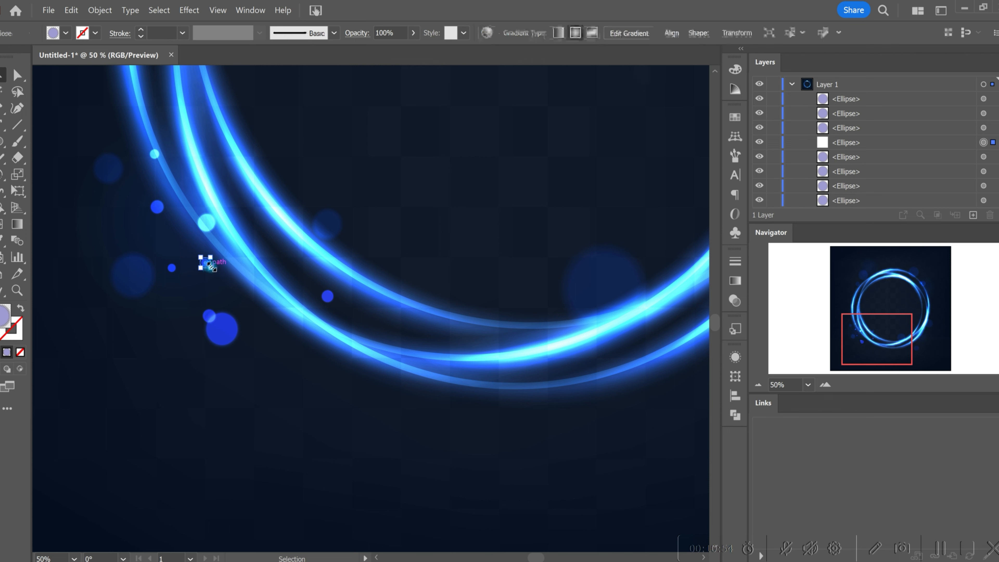
Step: Copy the small glowing circle inside the rings onto the rings' lower-left curve
click(293, 311)
drag(327, 296, 197, 219)
scroll(246, 318, down, 3)
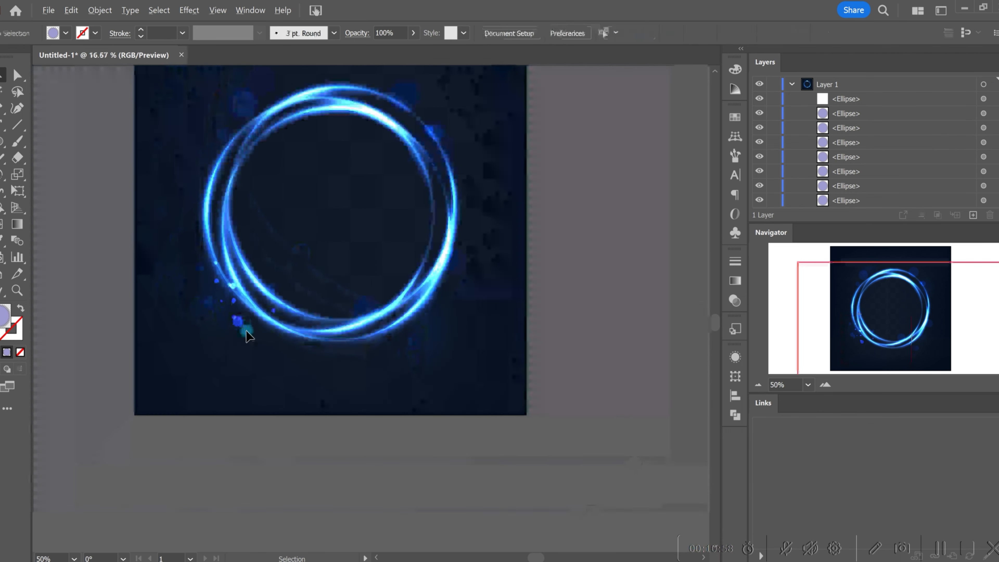
Step: Duplicate the lower-left cluster of small glowing circles to the rings' upper-left curve and rotate it to follow the curve
click(309, 366)
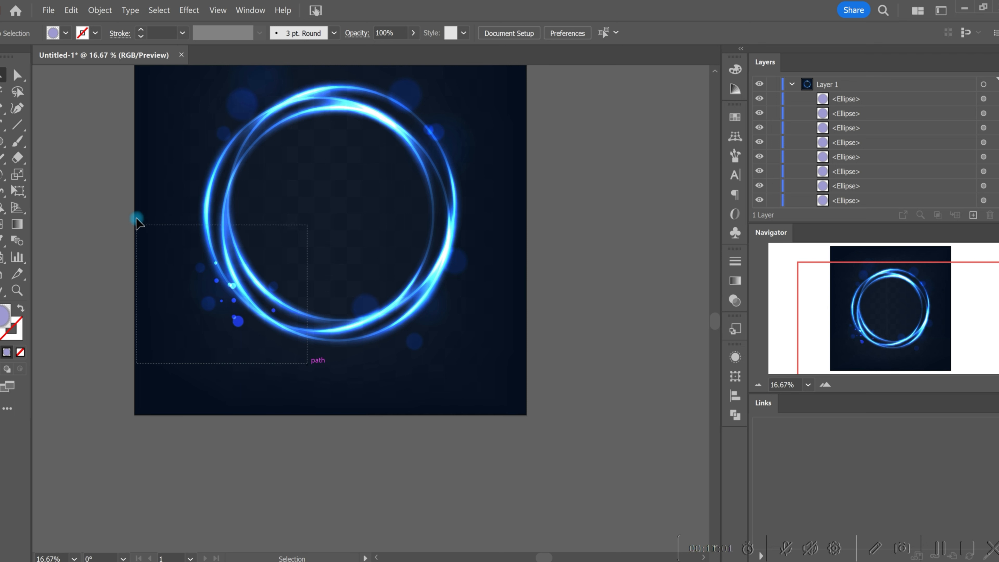
drag(136, 219, 136, 218)
drag(231, 287, 244, 130)
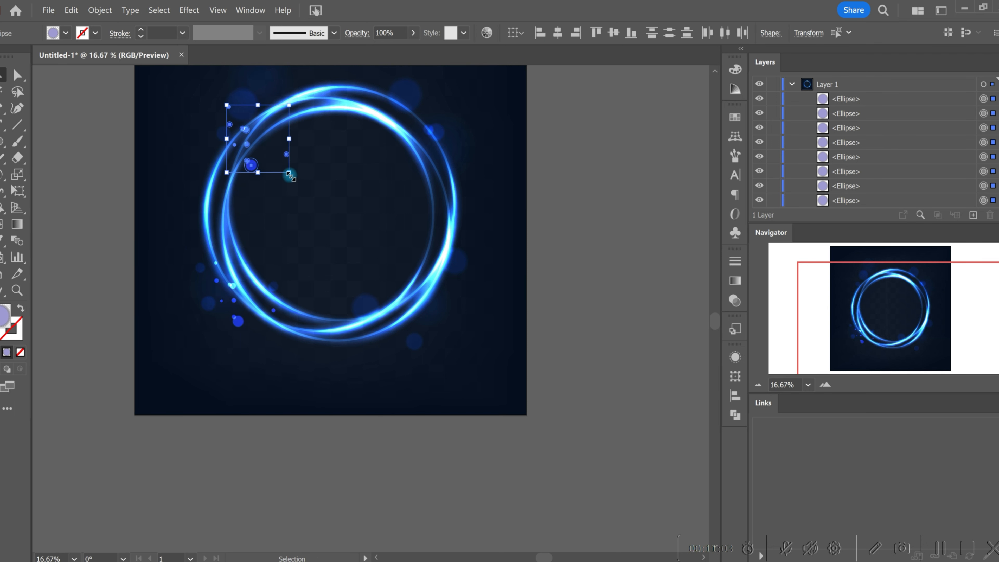
drag(251, 165, 286, 103)
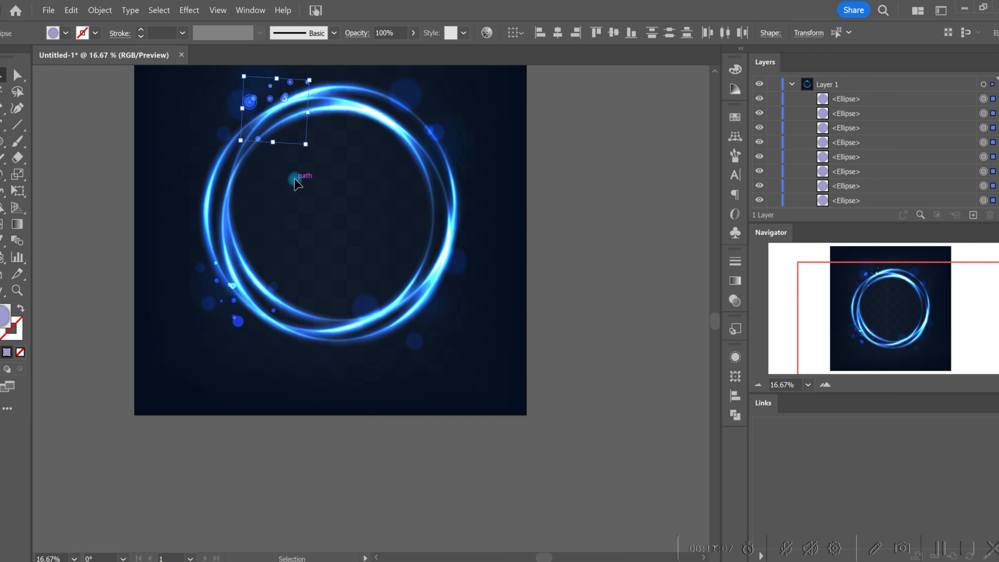
Step: Reposition individual small circles of the upper-left cluster so they sit irregularly along, inside and outside the rings
scroll(325, 207, up, 2)
drag(284, 166, 339, 196)
click(339, 197)
scroll(306, 145, up, 3)
drag(246, 148, 263, 207)
drag(279, 146, 290, 234)
click(294, 201)
drag(351, 190, 187, 210)
click(397, 212)
scroll(225, 216, down, 4)
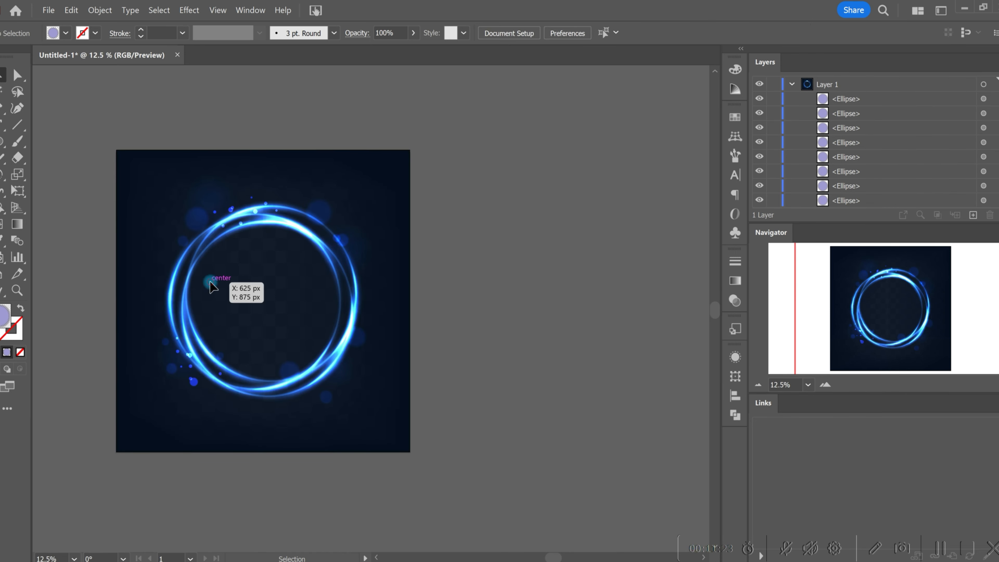
Step: Place copies of the glowing circles on and just outside the rings' lower-right curve, in different sizes
drag(219, 368, 331, 367)
scroll(352, 367, up, 3)
scroll(352, 369, up, 2)
drag(231, 405, 427, 279)
click(334, 386)
click(417, 335)
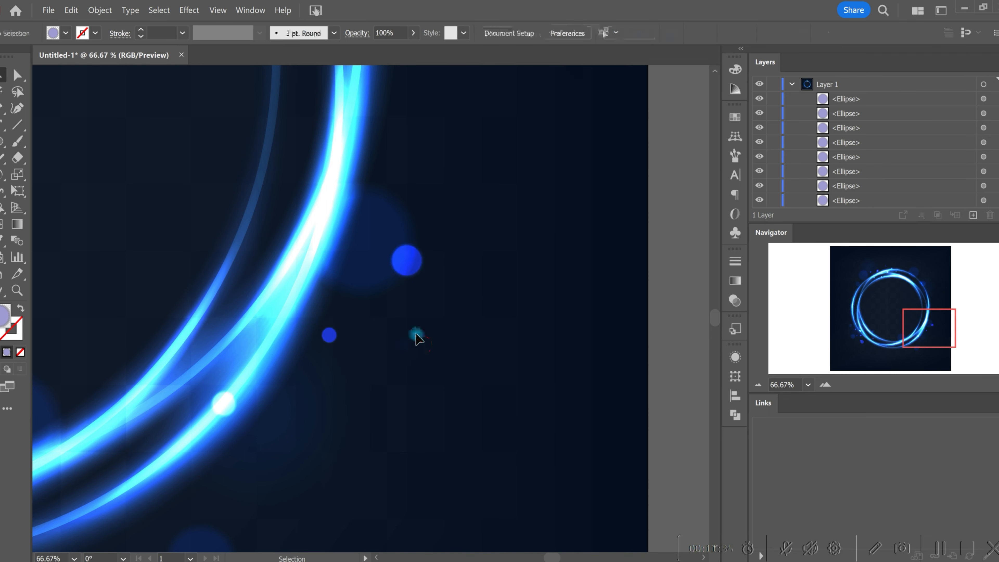
Step: Add a small copy overlapping the outer right circle, and an overlapping pair of circles inside the rings' right curve
drag(322, 339, 401, 248)
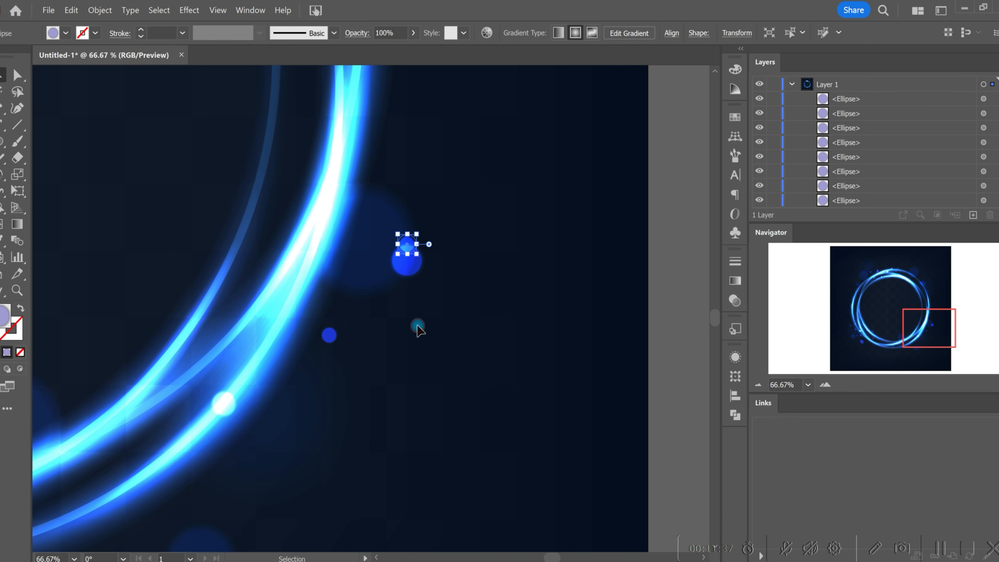
drag(327, 342, 265, 188)
click(317, 286)
click(282, 200)
click(326, 270)
click(329, 173)
click(302, 147)
Step: Move the bright circle just off the rings' lower-right curve and place another copy above the pair inside the right curve
drag(232, 426, 245, 435)
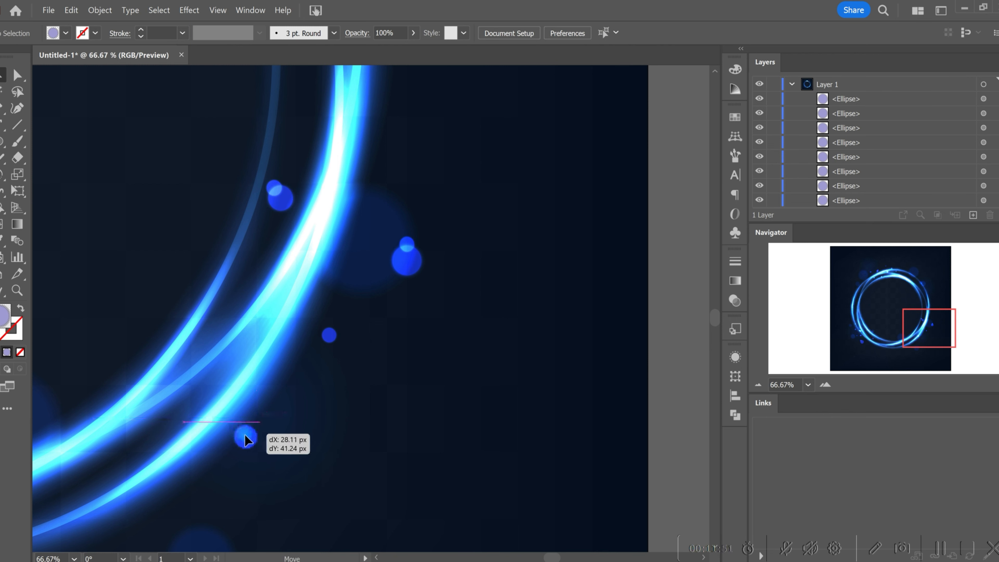
drag(408, 257, 346, 123)
scroll(312, 109, up, 1)
click(361, 143)
scroll(363, 207, down, 4)
Step: Duplicate the lower-left cluster of tiny circles onto the rings' lower-right curve and rotate it to follow the curve
drag(428, 312, 342, 346)
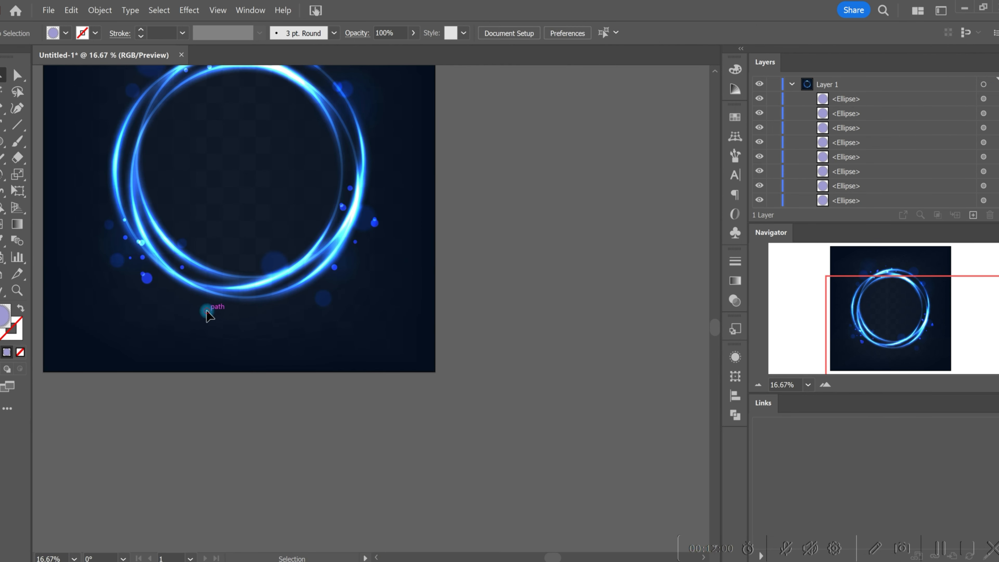
drag(123, 228, 365, 234)
drag(353, 267, 370, 229)
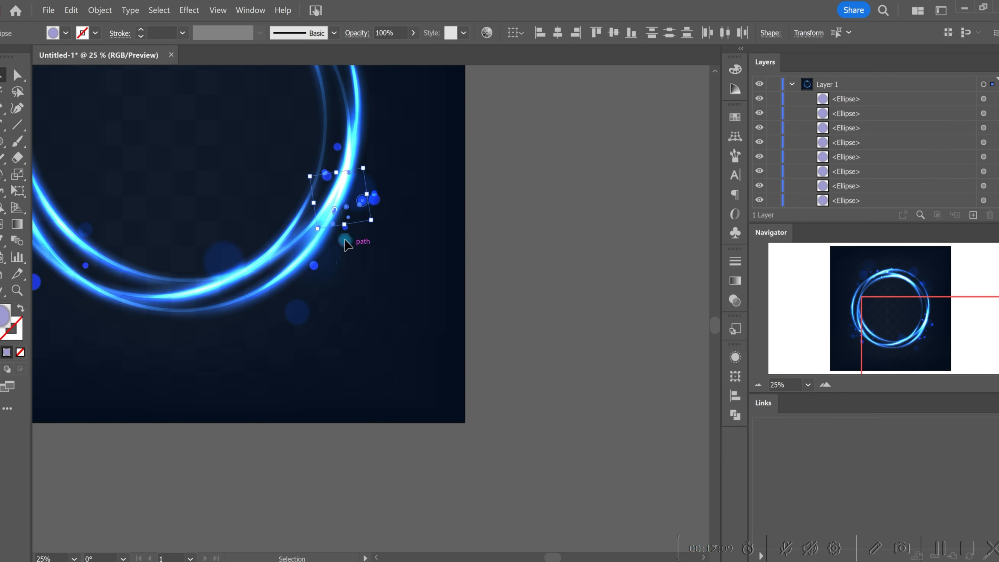
click(345, 238)
Step: Adjust the positions of individual small circles around the rings' lower-right curve
drag(334, 212, 370, 153)
click(374, 272)
scroll(335, 267, down, 3)
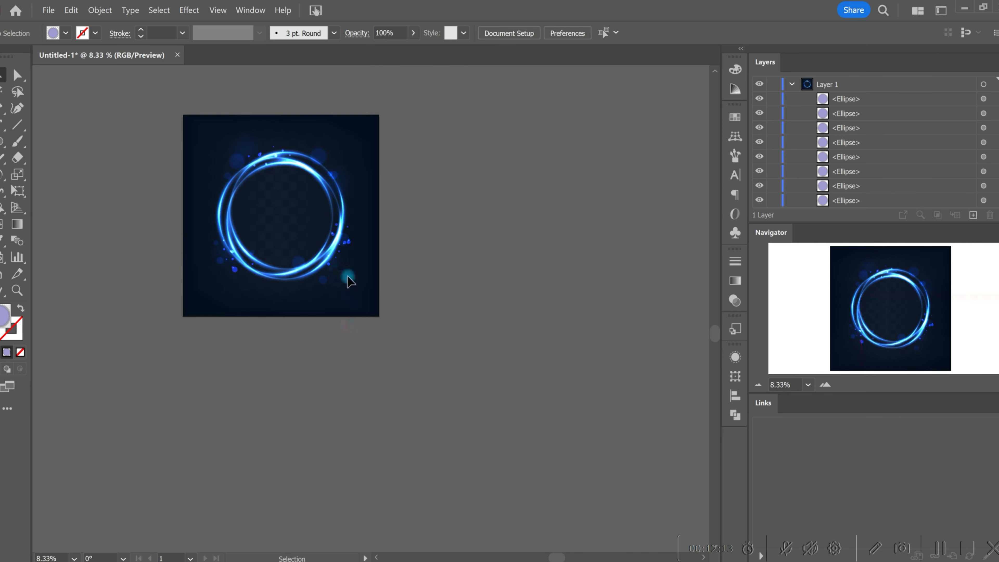
scroll(354, 238, up, 4)
drag(315, 258, 315, 237)
click(307, 319)
scroll(306, 320, down, 3)
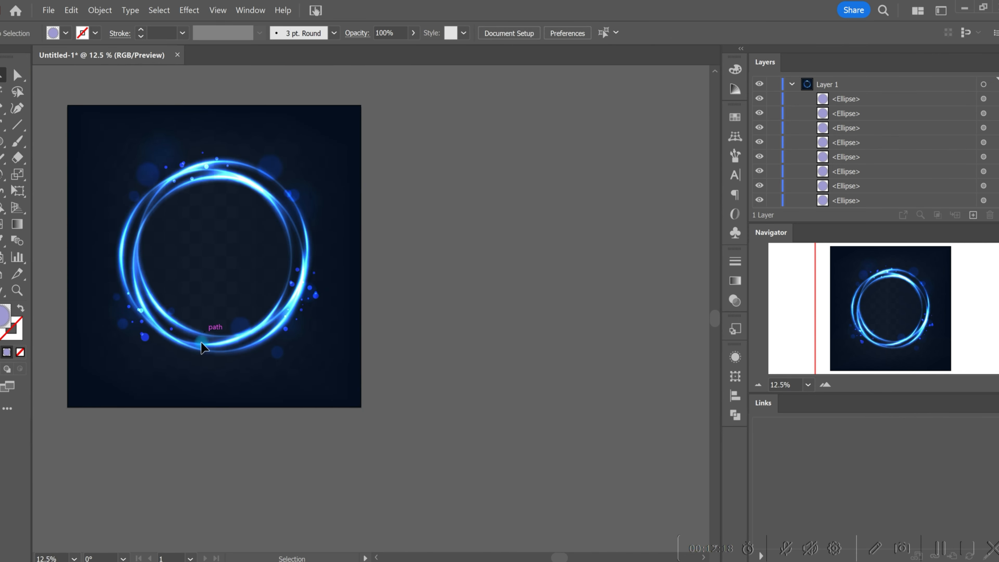
scroll(355, 325, down, 1)
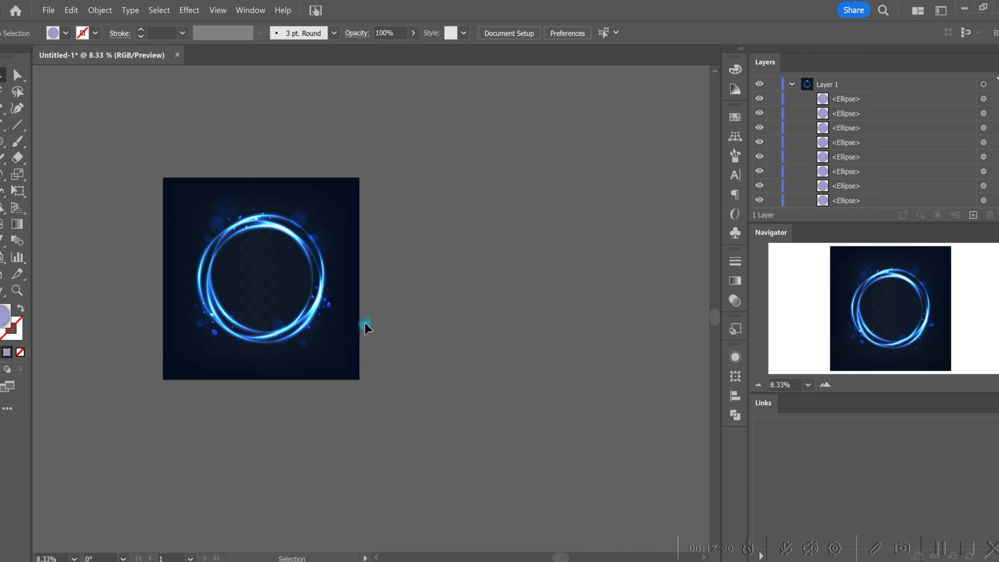
scroll(231, 344, up, 1)
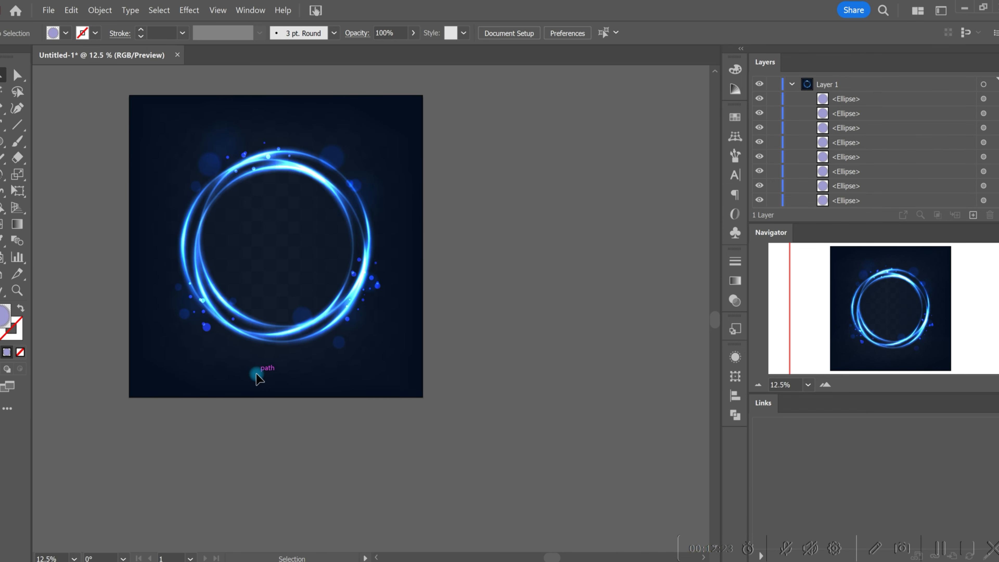
Step: Place another copy of a small-circle cluster across the rings' upper-left curve and rotate it to follow the curve
drag(218, 337, 164, 257)
click(208, 332)
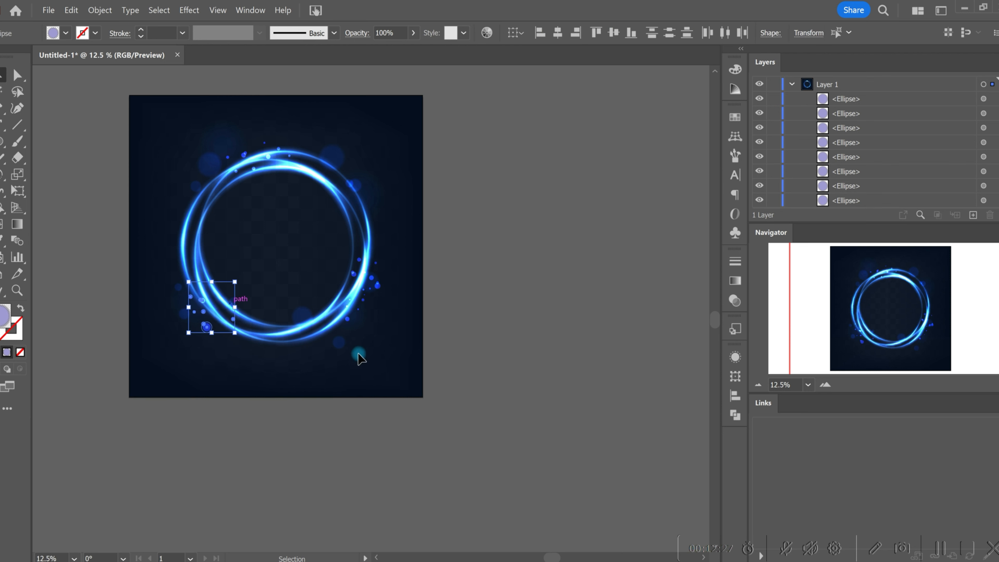
drag(317, 218, 316, 217)
drag(371, 289, 262, 158)
drag(268, 199, 307, 105)
drag(242, 158, 215, 183)
click(247, 186)
click(280, 282)
Step: Scatter single copies of the small circles on the left ring edge, below the lower-left curve and above the rings
drag(378, 284, 201, 251)
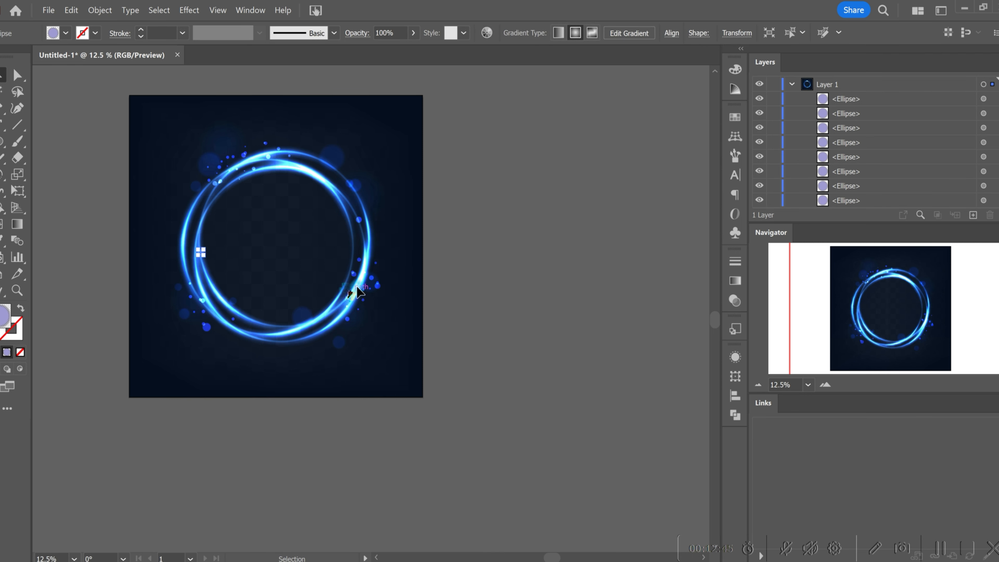
drag(367, 282, 227, 337)
drag(254, 169, 220, 135)
drag(235, 194, 345, 197)
click(345, 194)
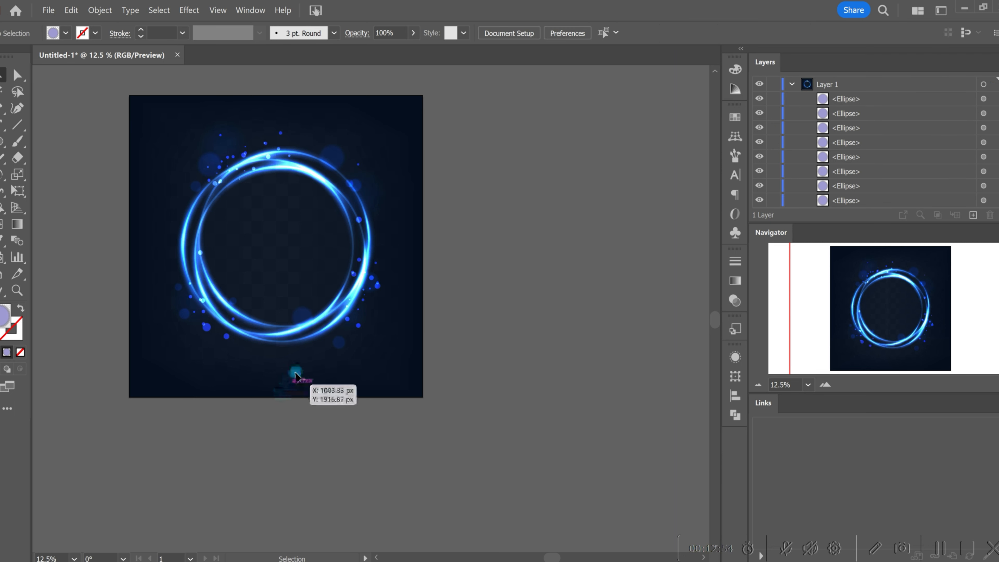
Step: Select all the small glowing circles around the rings and group them
drag(382, 384, 147, 123)
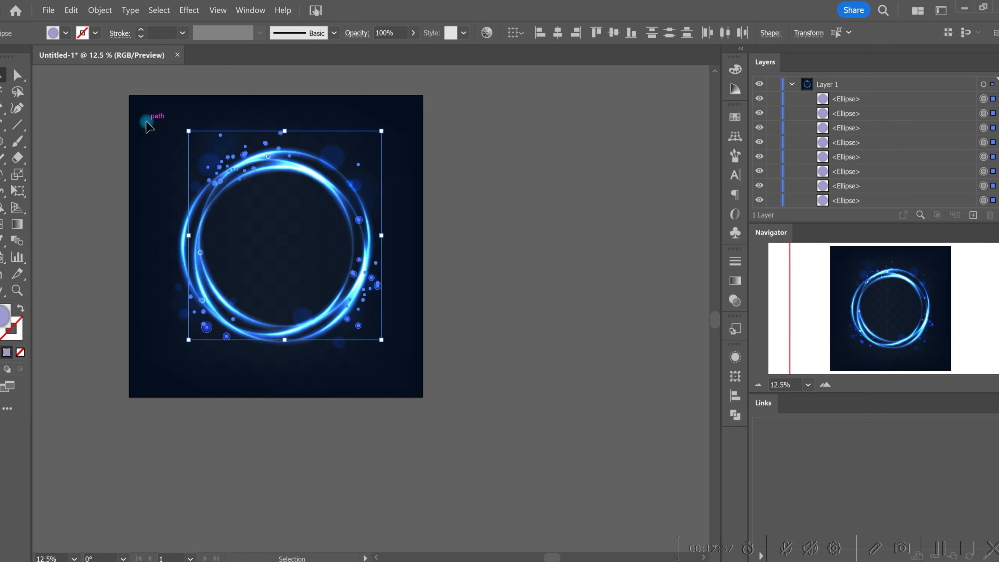
key(ctrl+g)
click(539, 152)
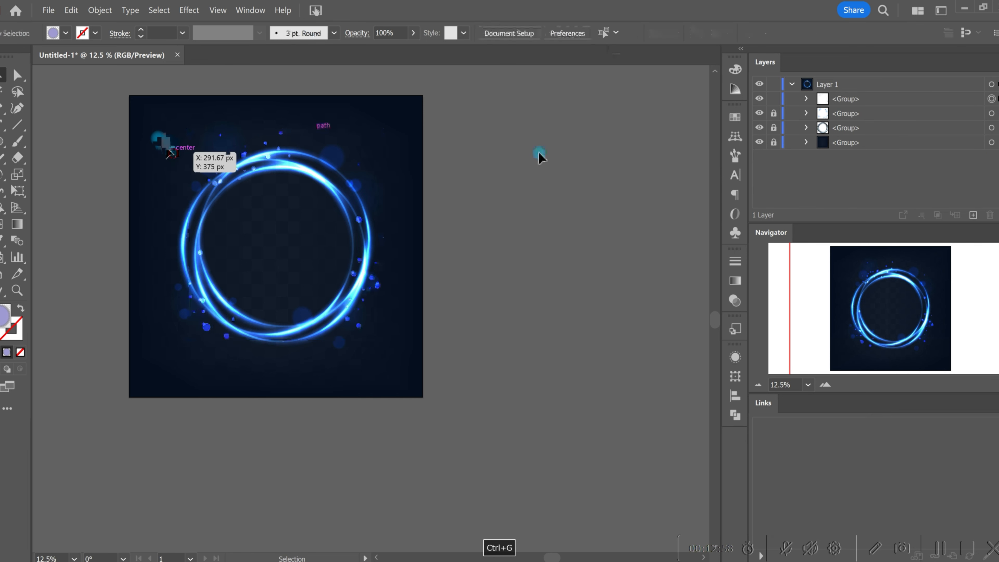
Step: Unlock the bokeh circle group and duplicate a large bokeh circle to the rings' upper-left, reduced in size, and right edge
click(774, 113)
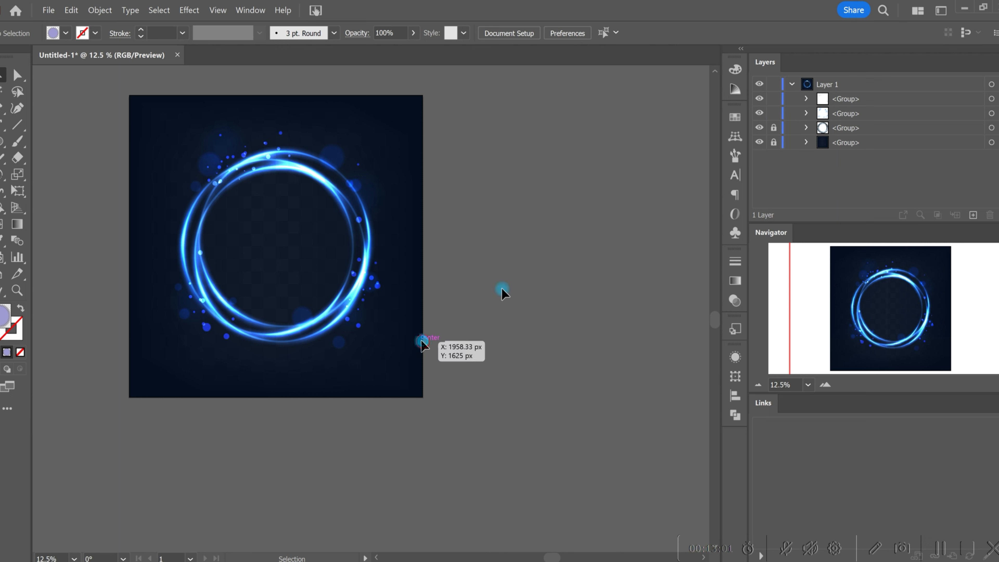
drag(332, 154, 212, 150)
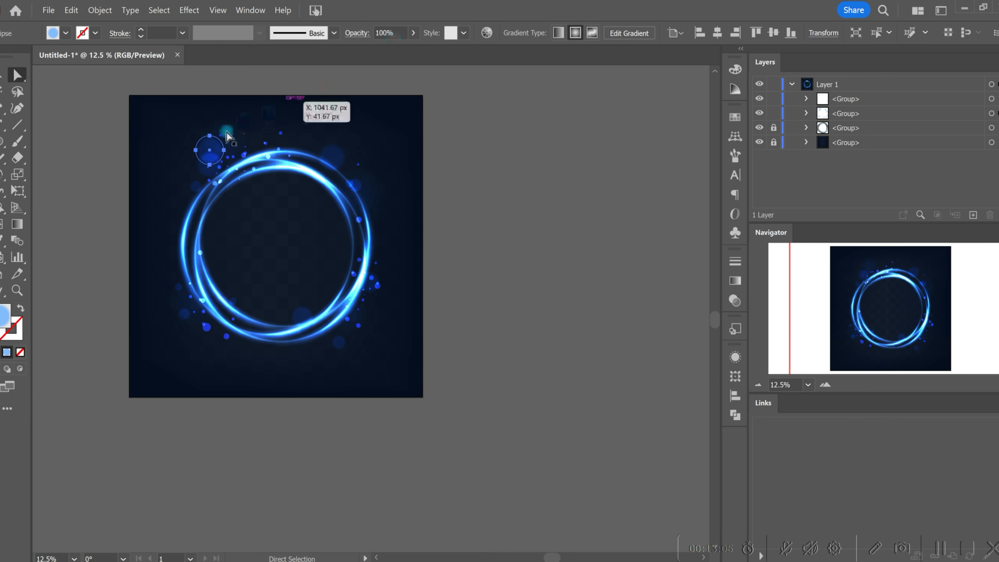
click(2, 75)
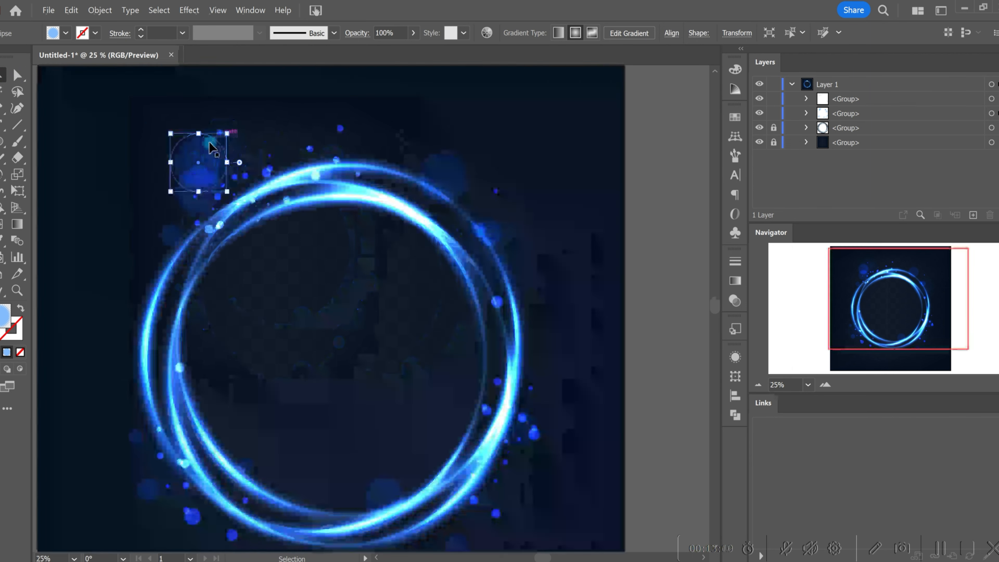
scroll(221, 132, up, 2)
drag(228, 134, 466, 517)
drag(466, 517, 552, 288)
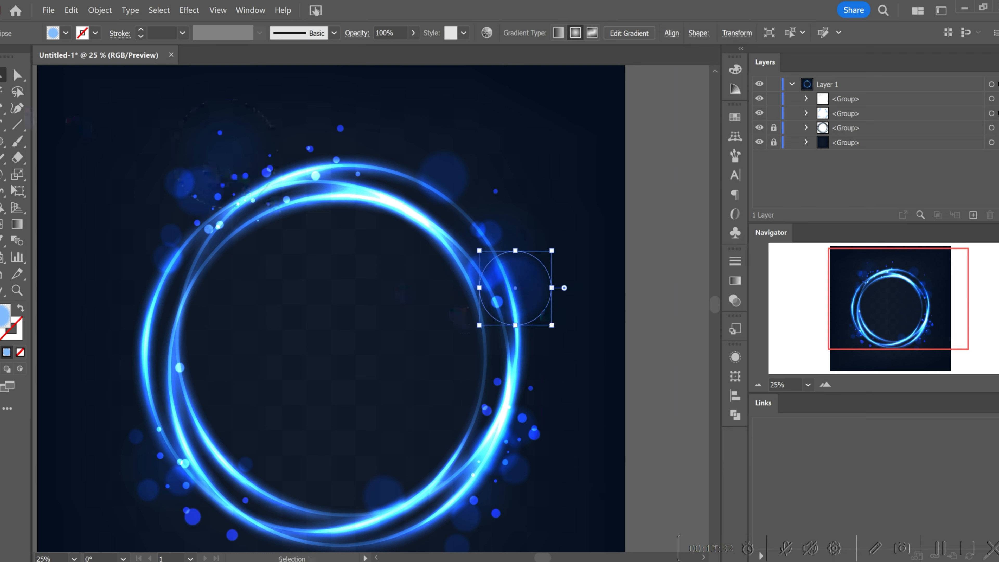
drag(242, 143, 490, 215)
key(ctrl+z)
key(ctrl+z)
key(ctrl+z)
key(ctrl+z)
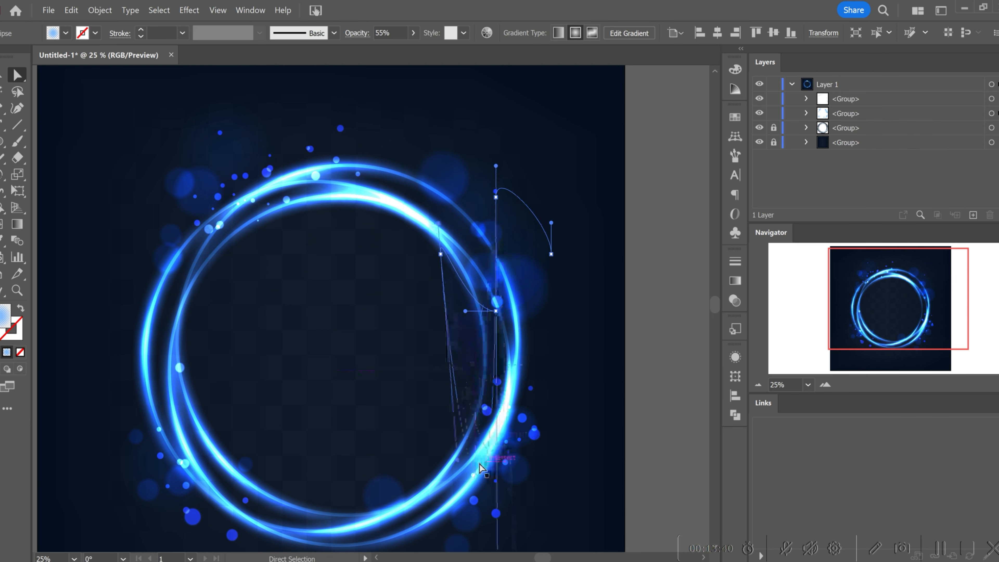
Step: Duplicate the whole bokeh circle group and rotate the copy around the rings so its circles fill other places
scroll(301, 314, down, 4)
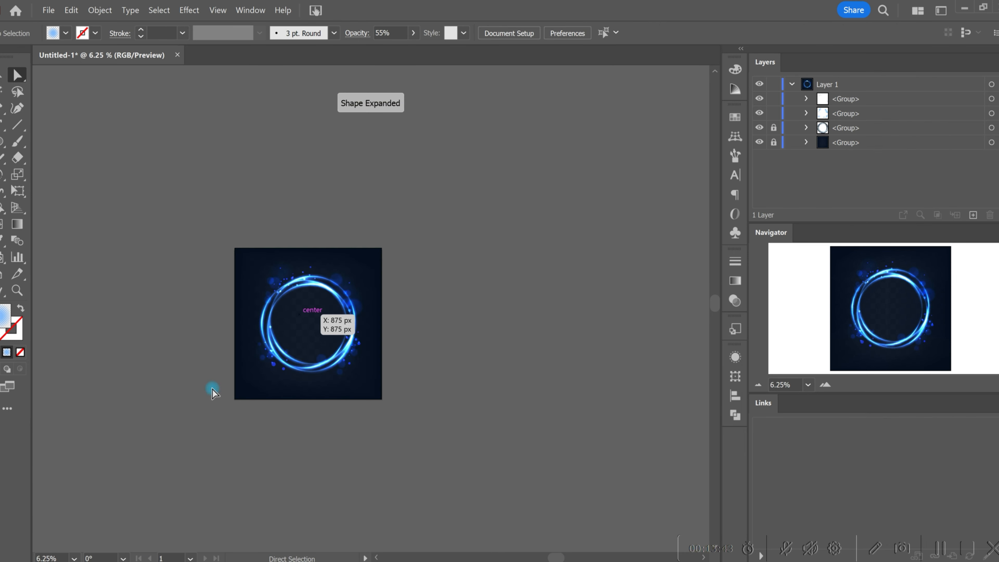
scroll(315, 446, up, 1)
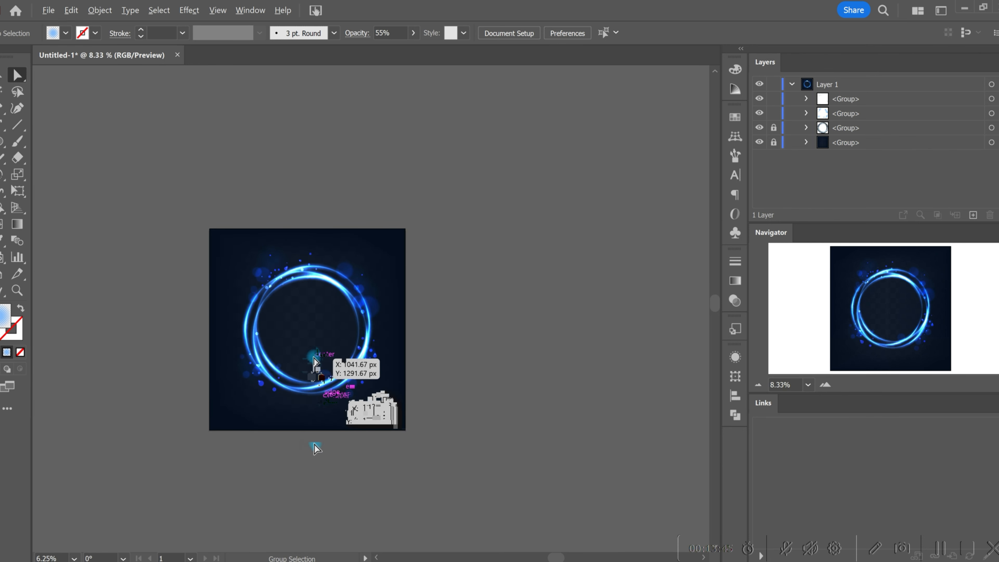
scroll(321, 394, up, 1)
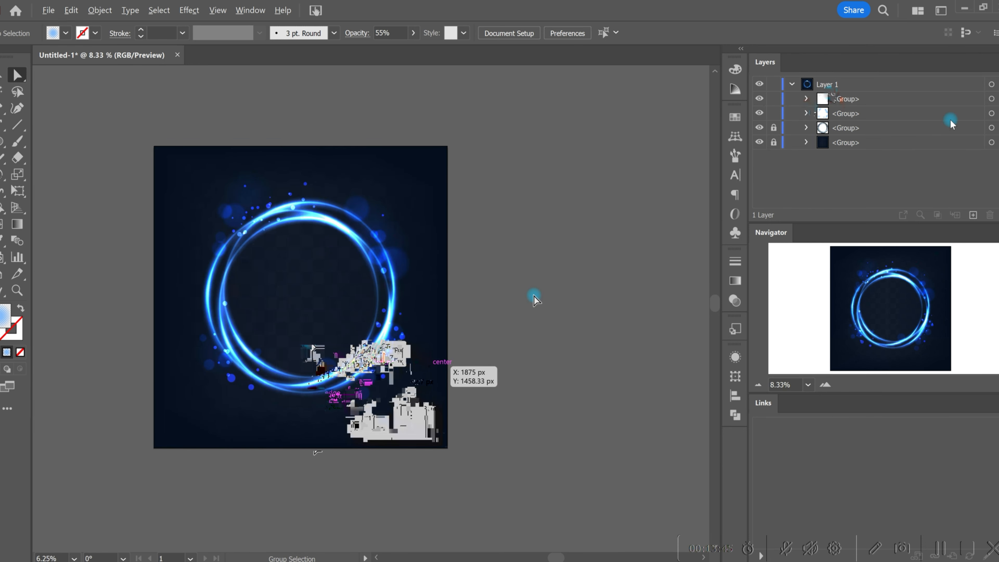
click(992, 113)
alt+drag(397, 335, 376, 313)
click(1, 75)
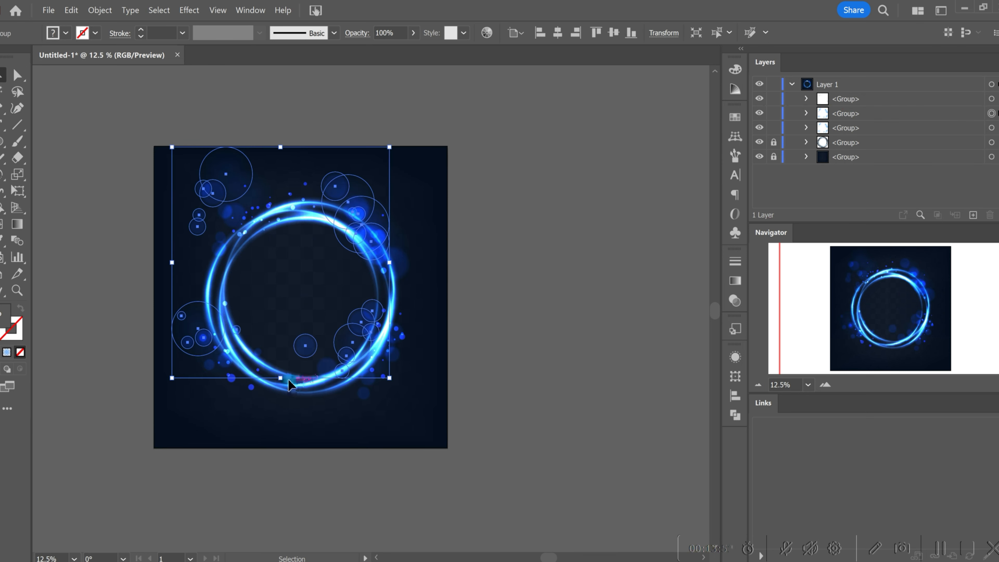
drag(280, 379, 375, 348)
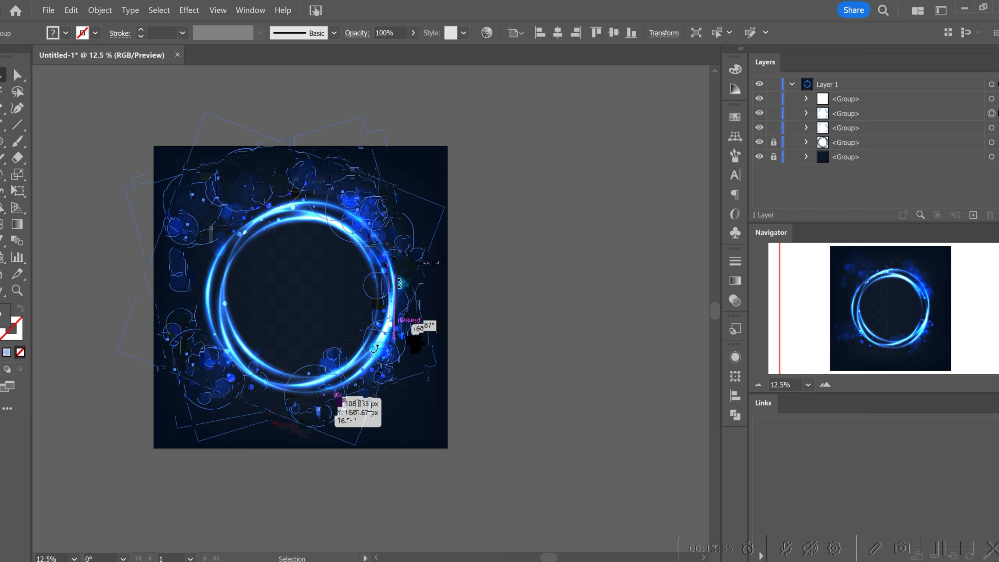
drag(375, 349, 429, 305)
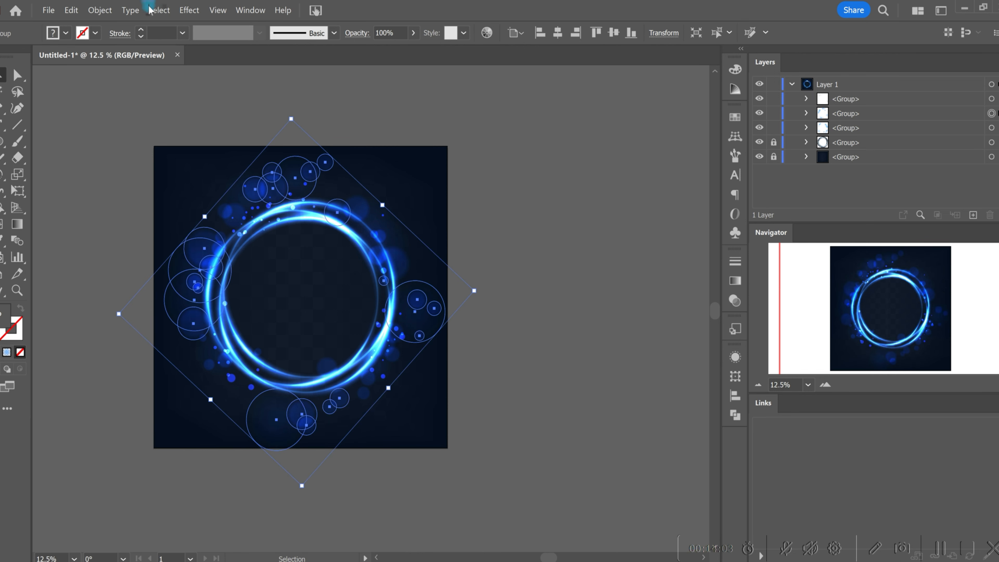
Step: Lower the opacity of the rotated bokeh group and scale it down slightly towards the rings
click(413, 33)
drag(410, 50, 369, 51)
click(420, 122)
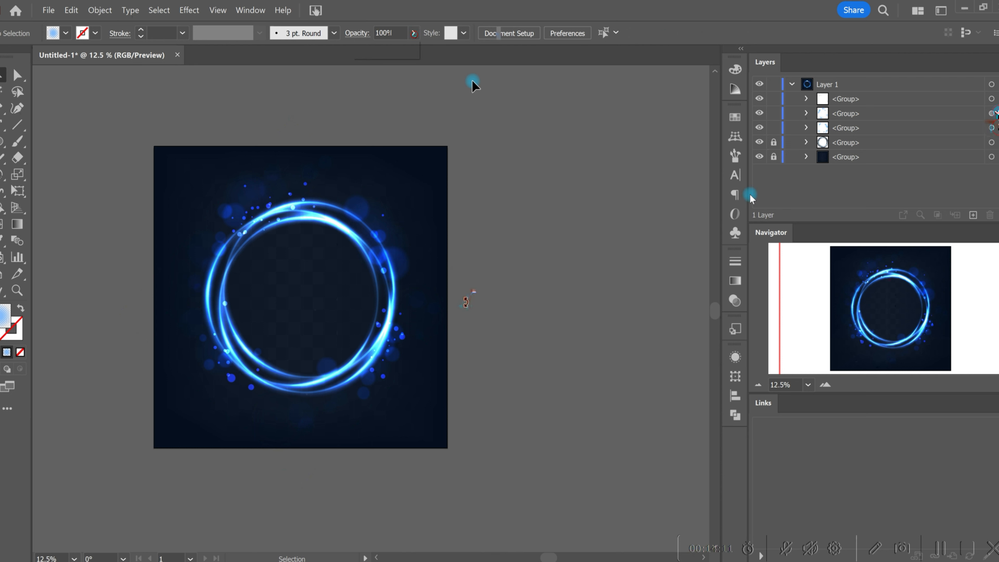
drag(468, 290, 439, 298)
click(494, 271)
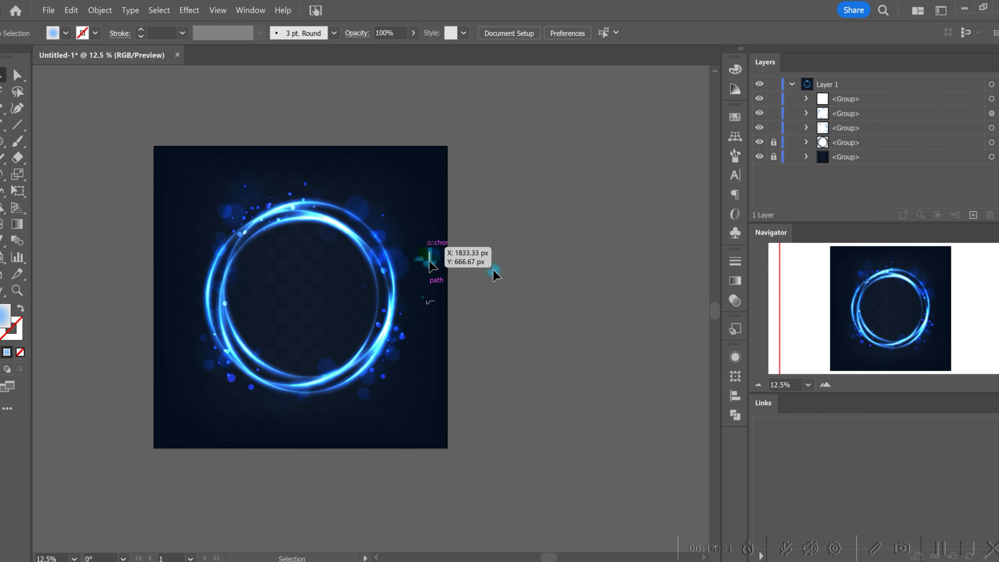